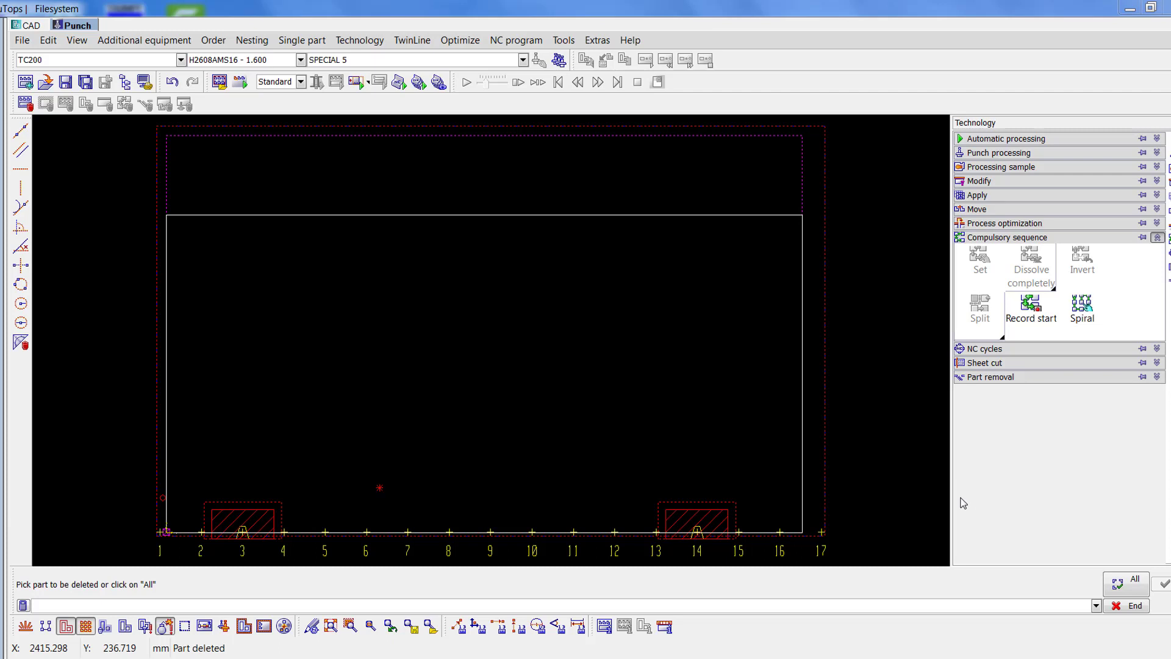
- Load T7436.GEO from H T7-T7999, place it on the sheet, and show it in single-part mode
click(54, 88)
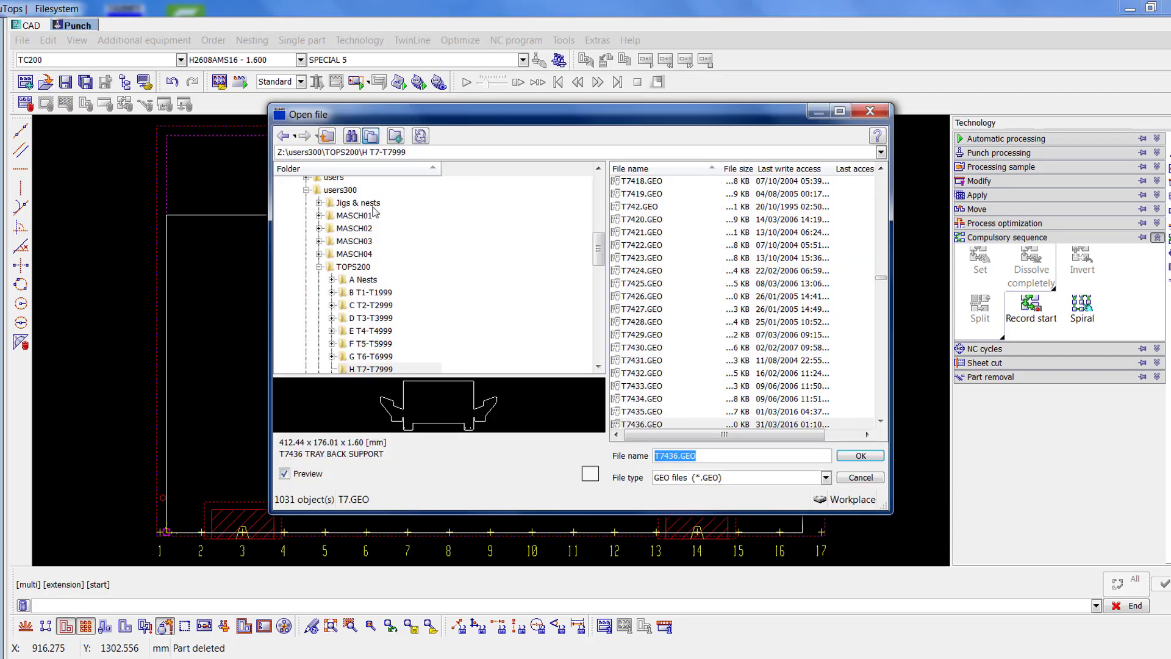
click(860, 455)
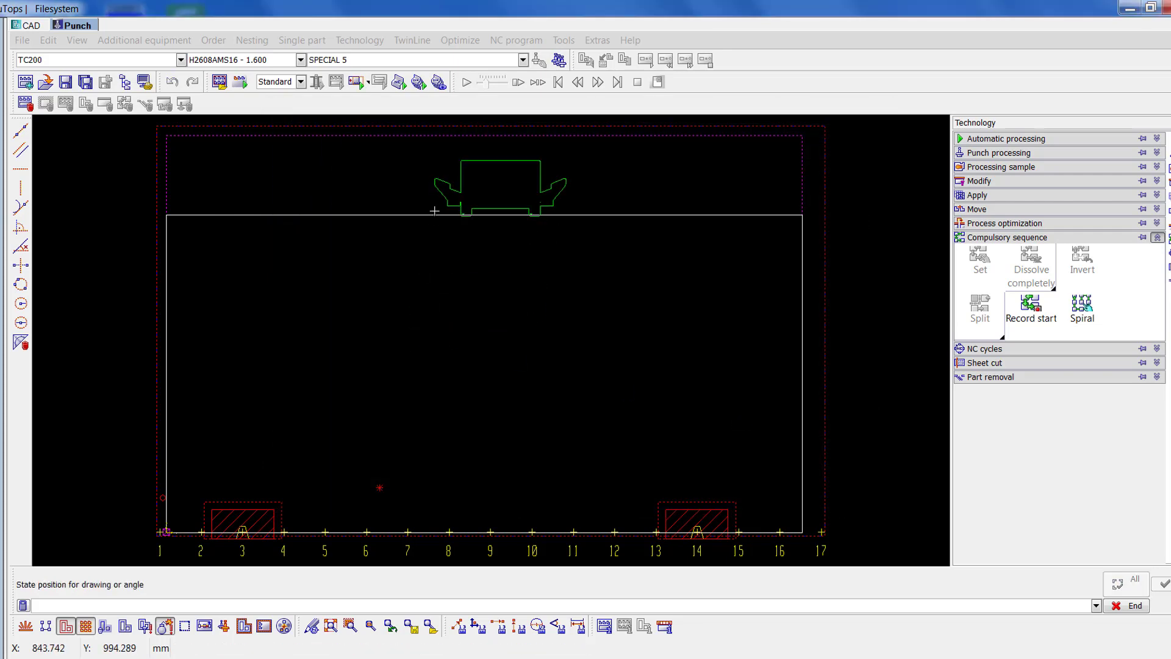
click(415, 194)
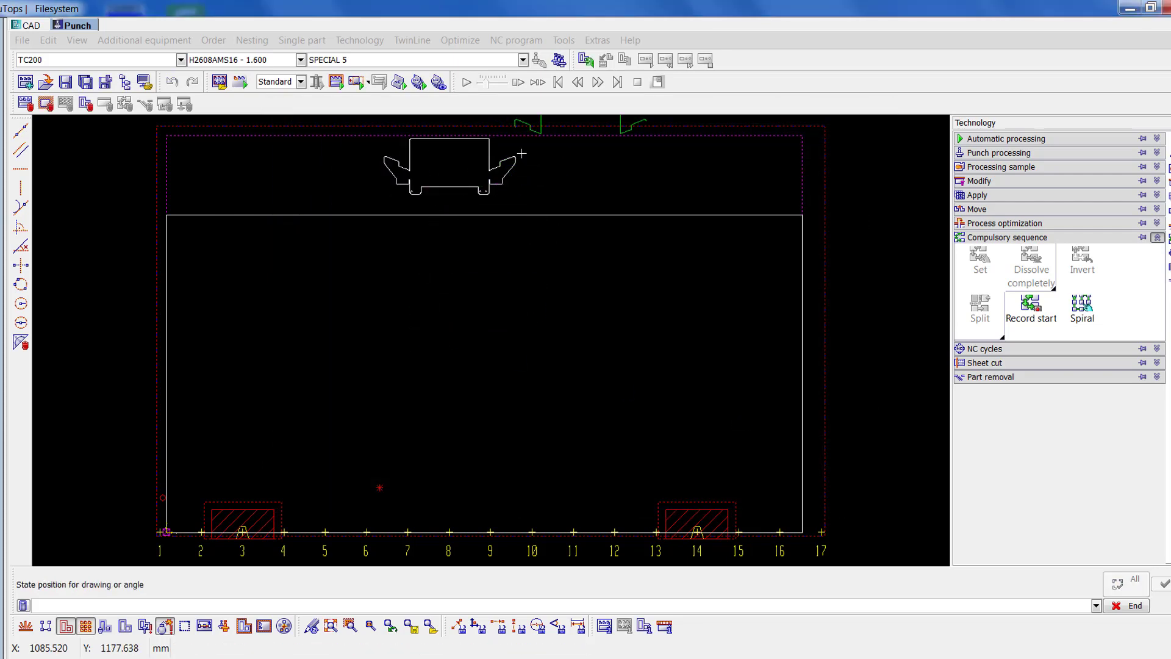
click(584, 61)
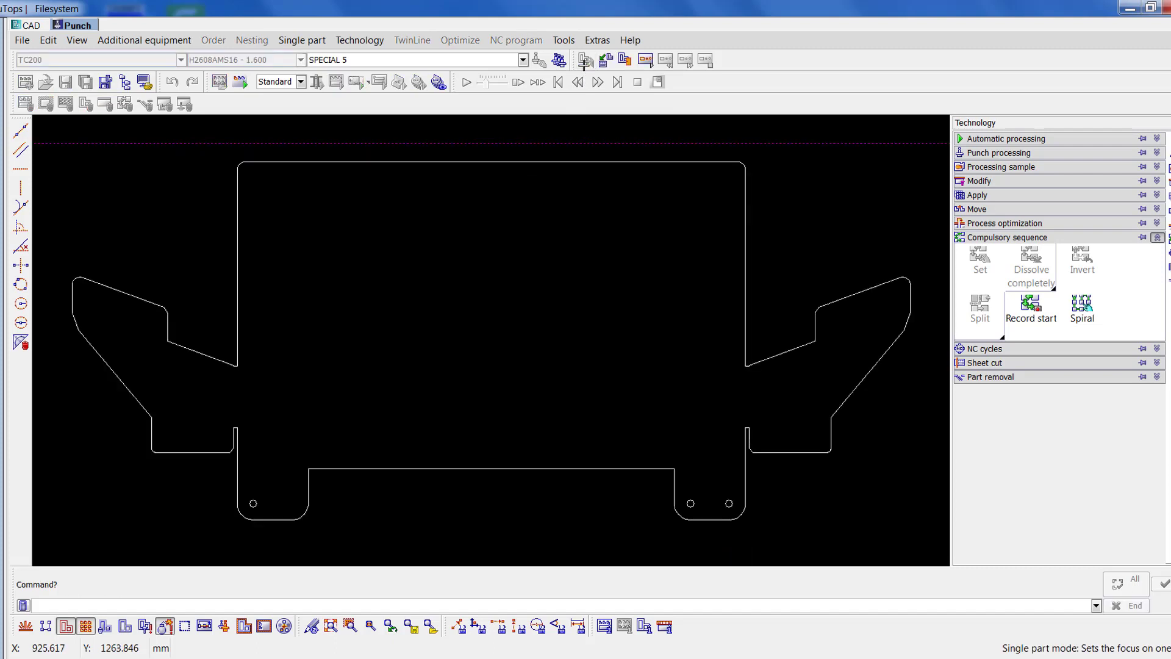
- Auto-punch the three small holes with the SMO strategy and acknowledge the results
click(1007, 140)
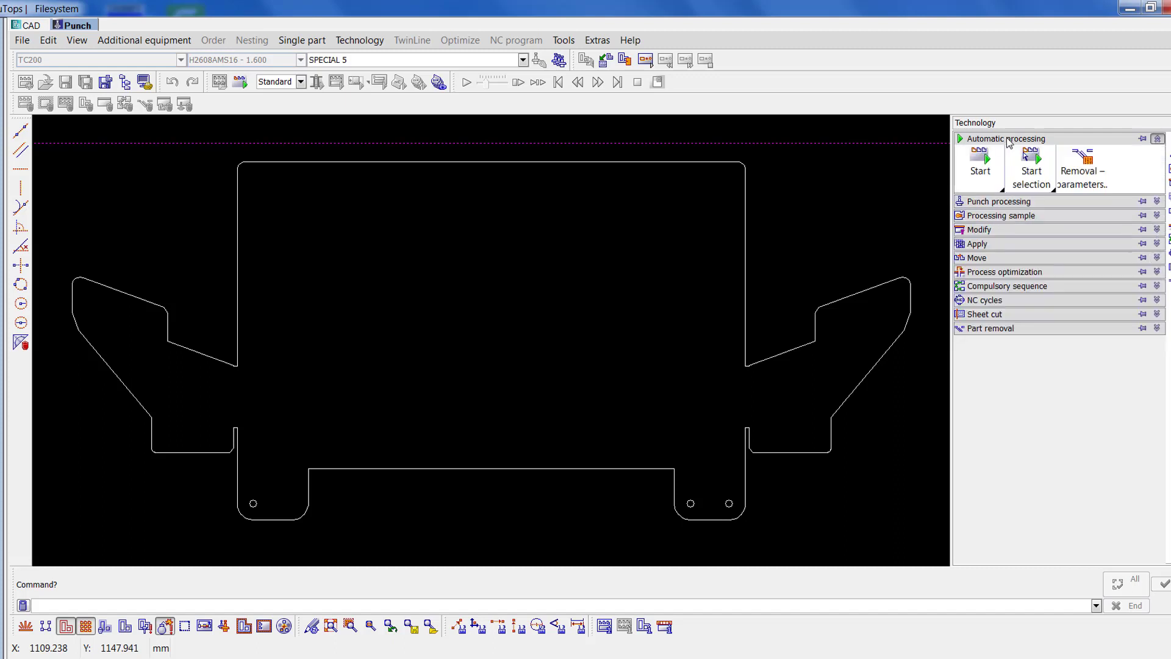
click(1035, 176)
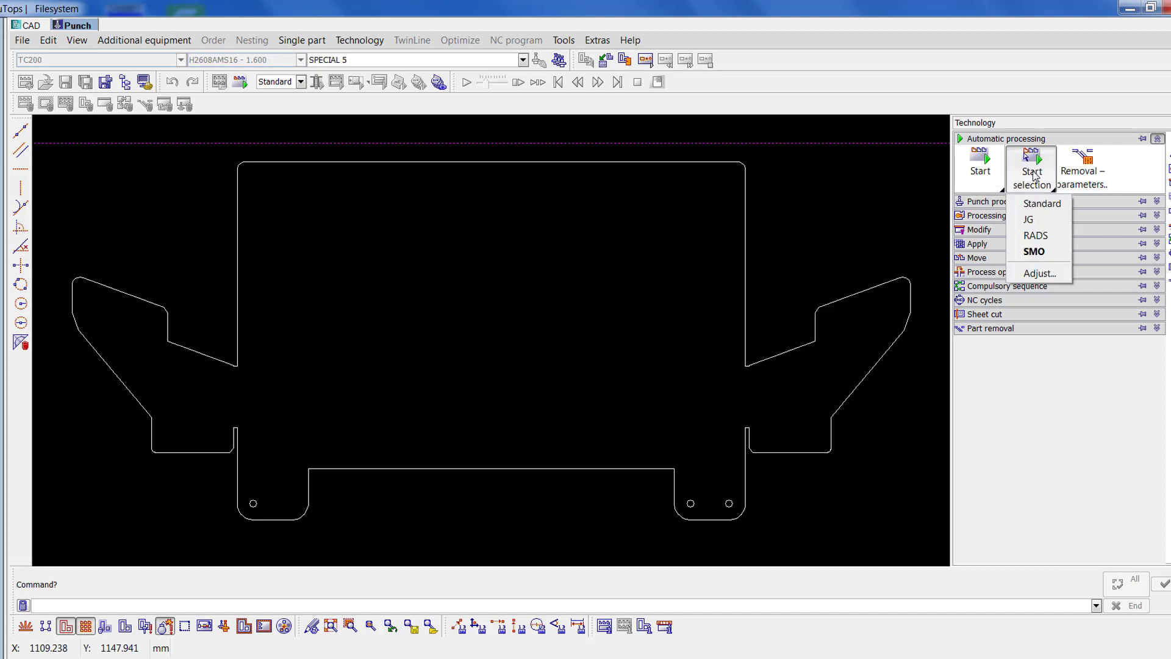
click(1046, 247)
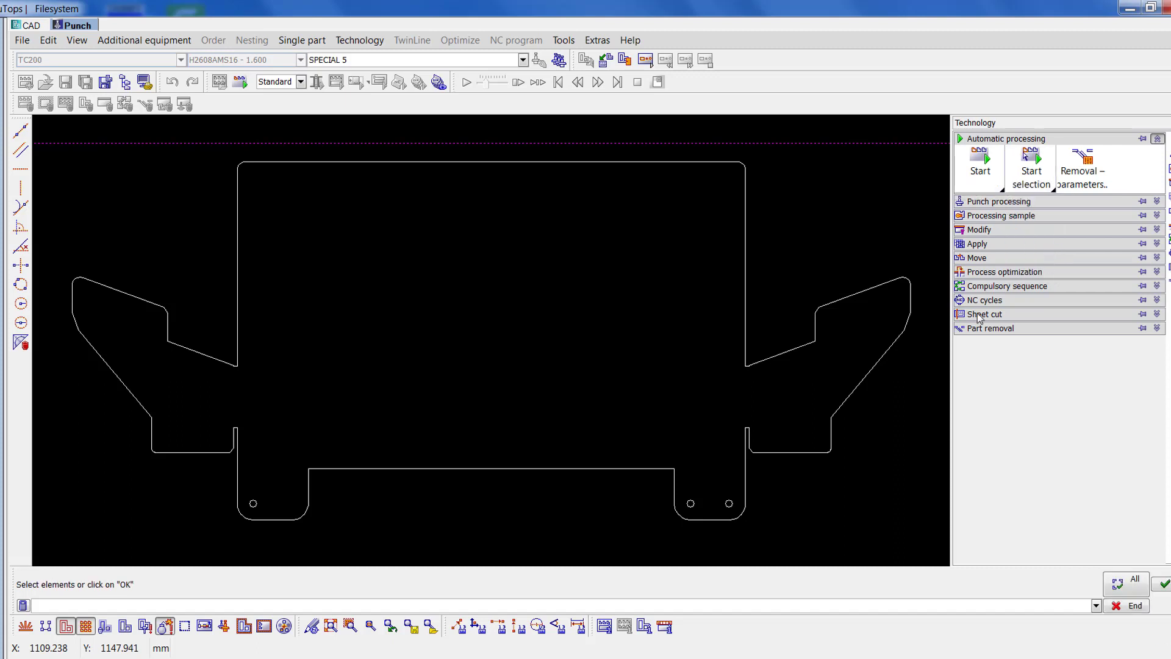
click(729, 504)
click(691, 504)
click(253, 503)
click(1164, 583)
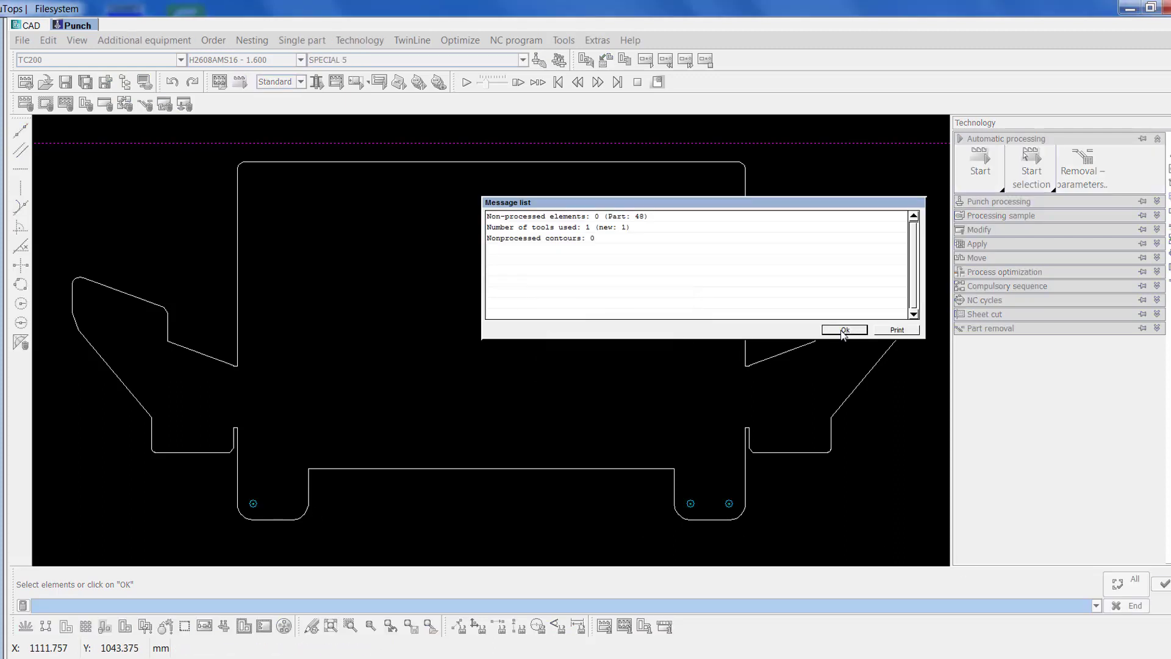
click(846, 332)
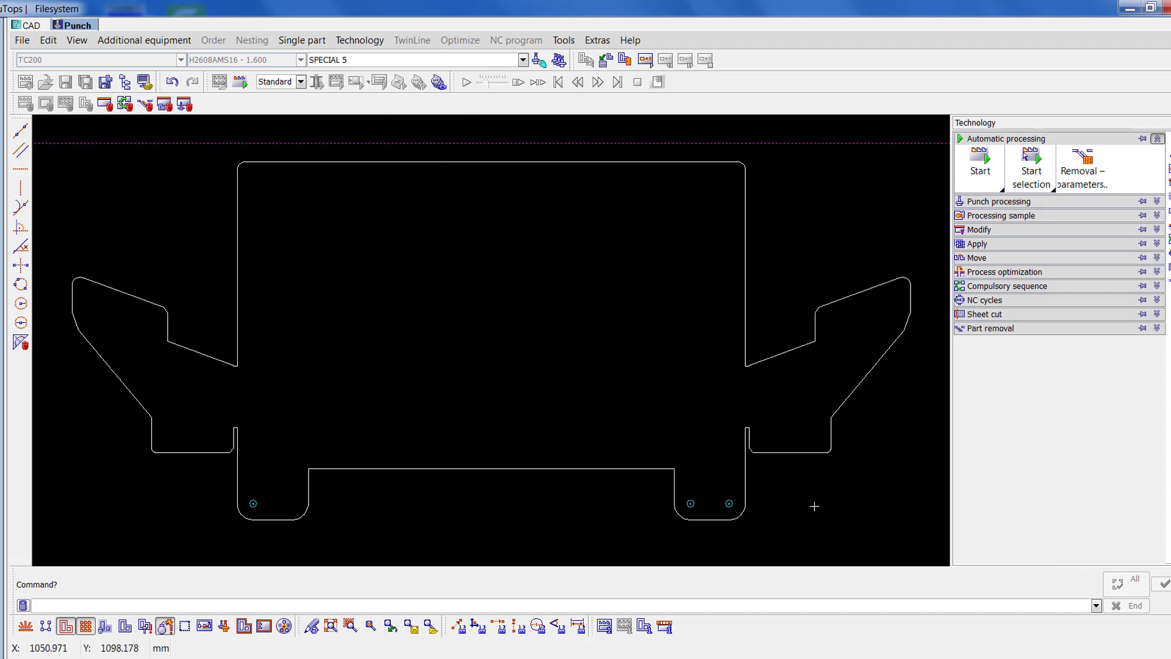
- Zoom onto the notch and measure the slot width of 1.7
scroll(750, 445, up, 3)
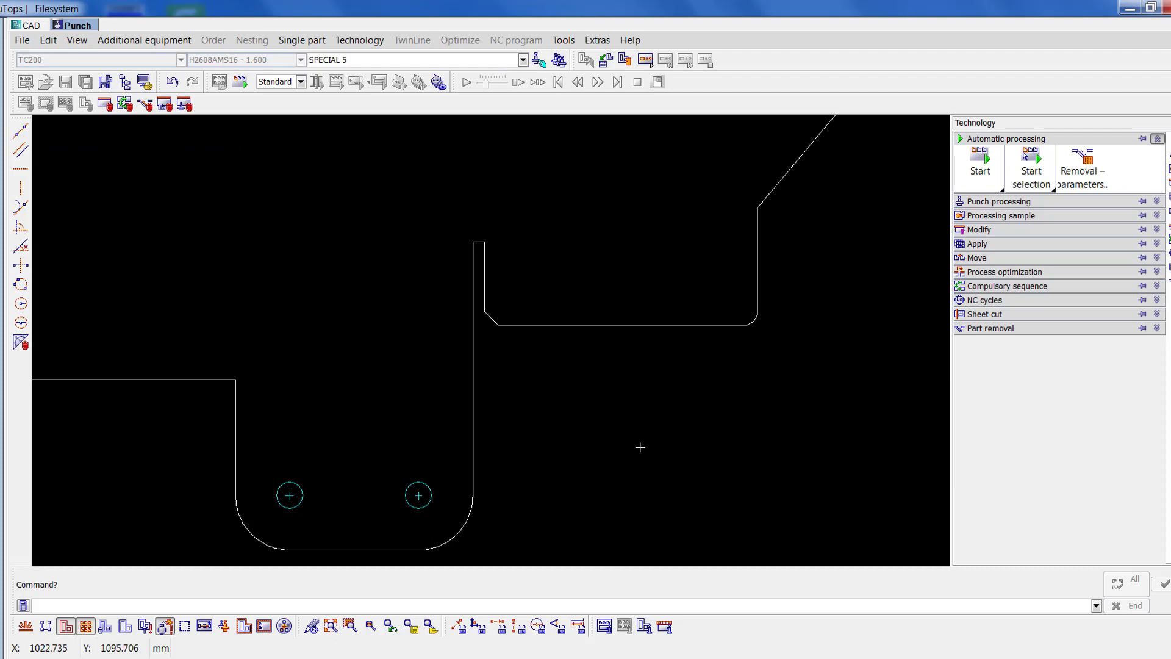
click(578, 627)
click(480, 240)
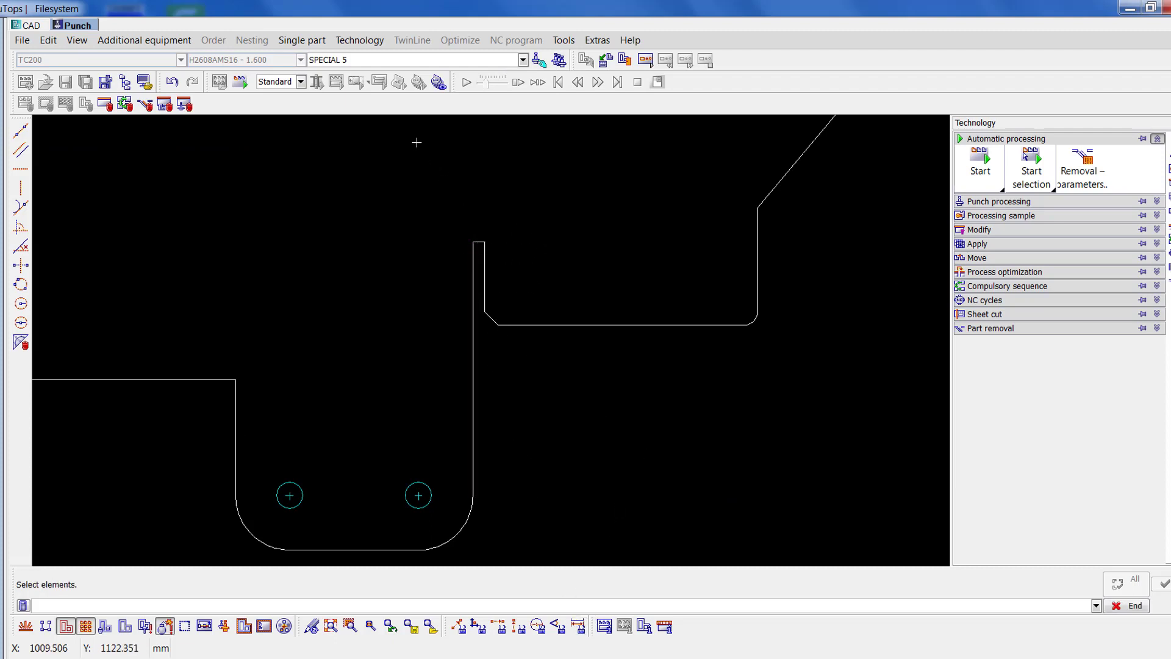
- Select the 10.3X1.7 RECTANGLE tool from the full punching tool list
click(382, 59)
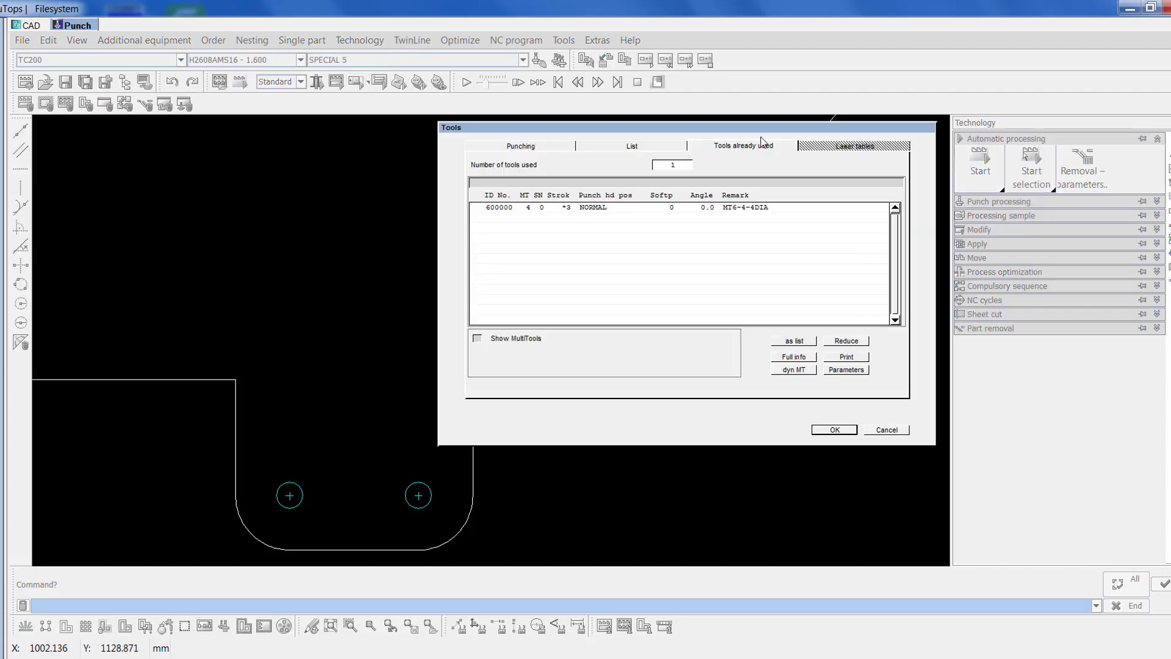
click(538, 146)
click(802, 258)
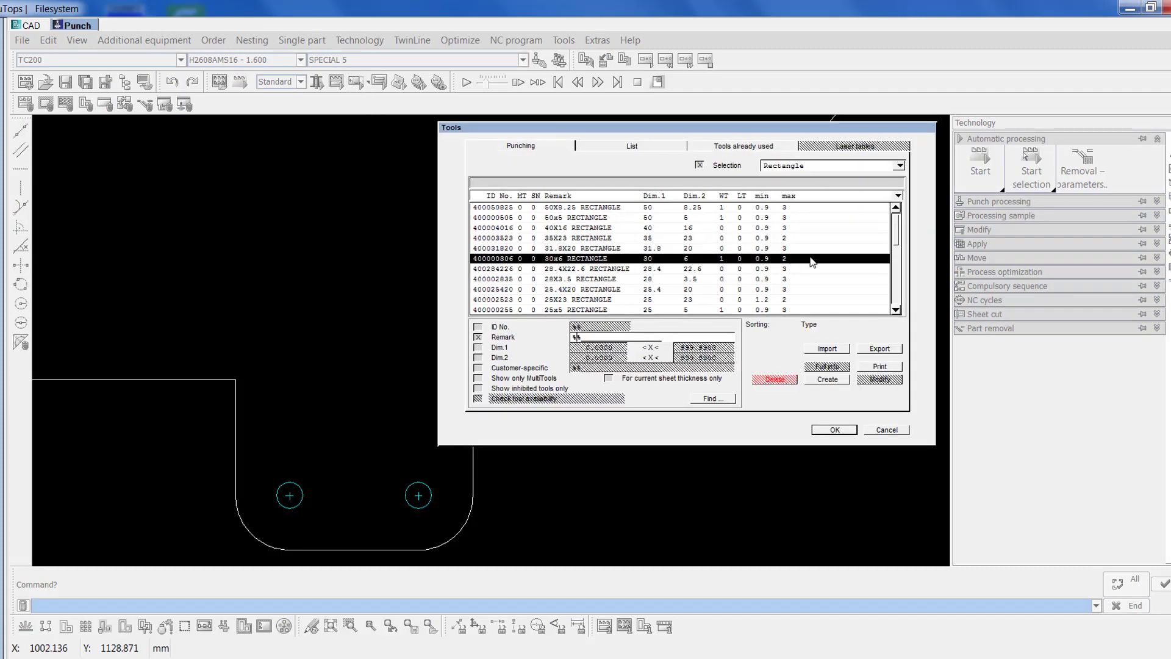
scroll(802, 265, down, 10)
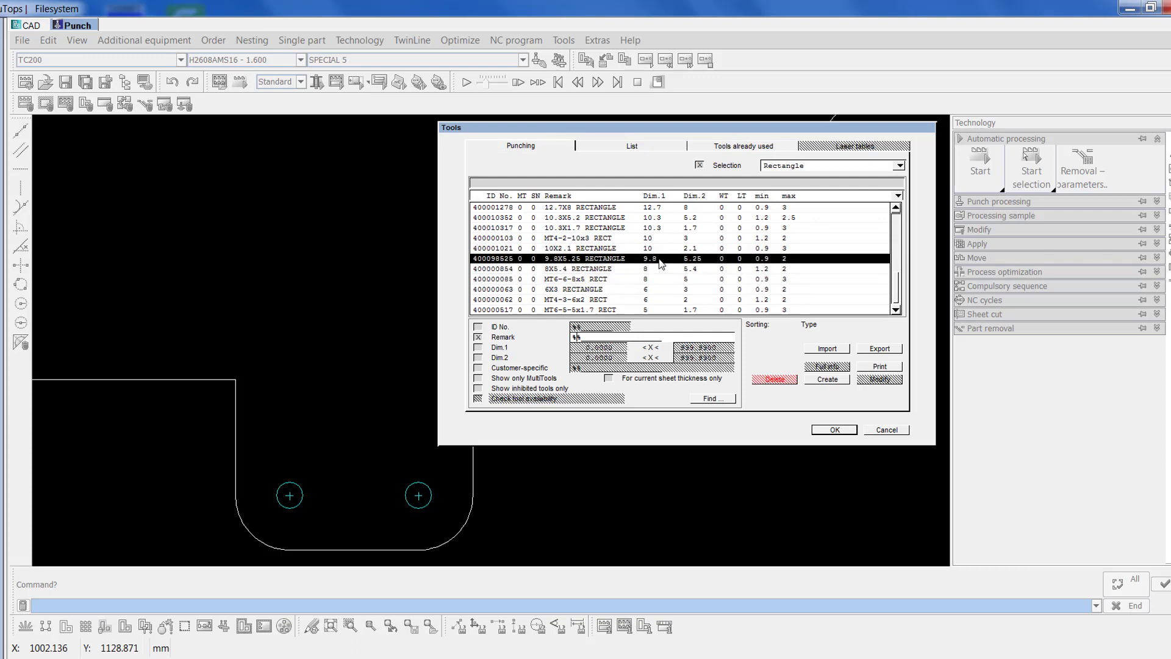
drag(659, 258, 656, 238)
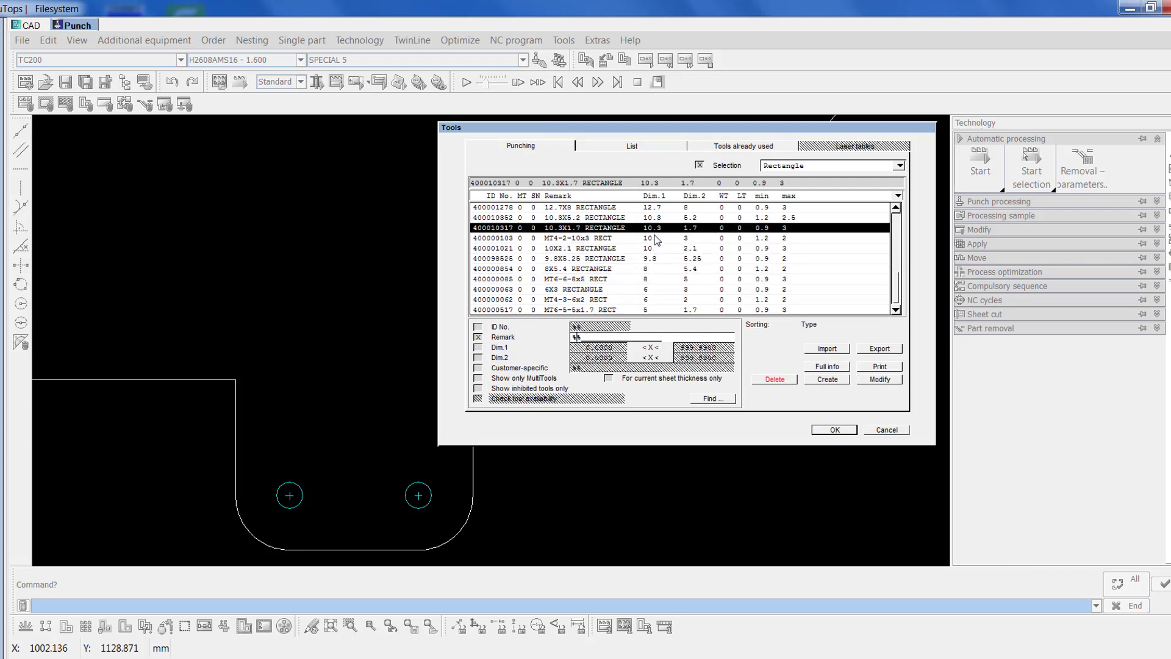
- Punch both narrow notch slots with the 10.3X1.7 RECTANGLE tool, dismissing the warnings
click(836, 430)
click(996, 203)
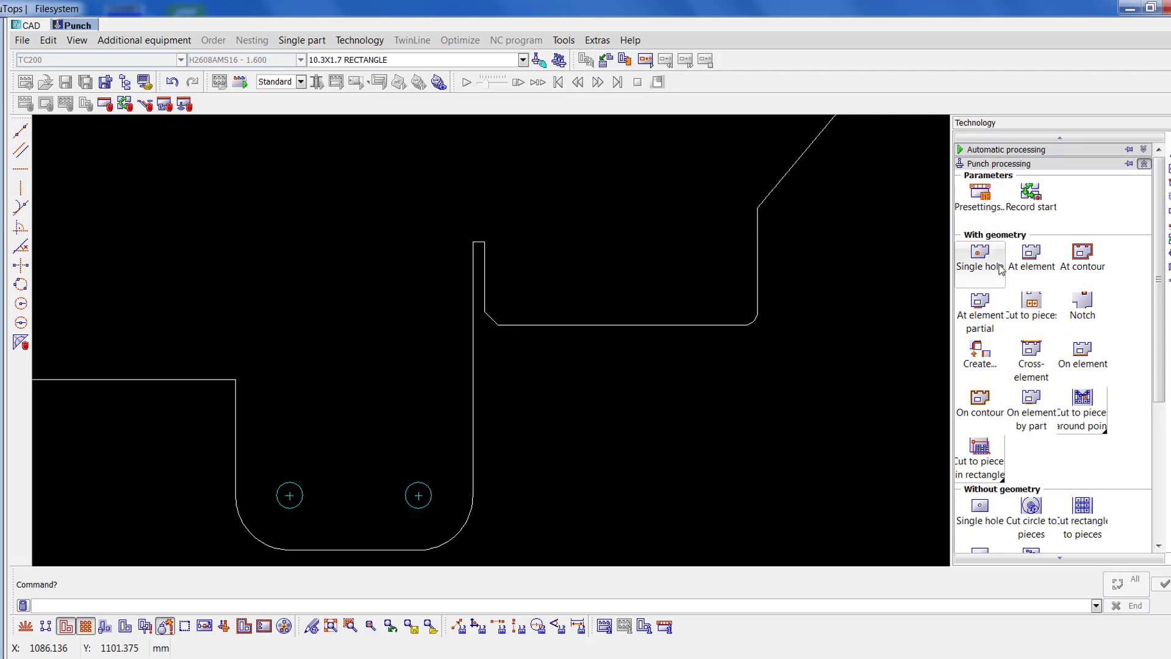
click(1032, 259)
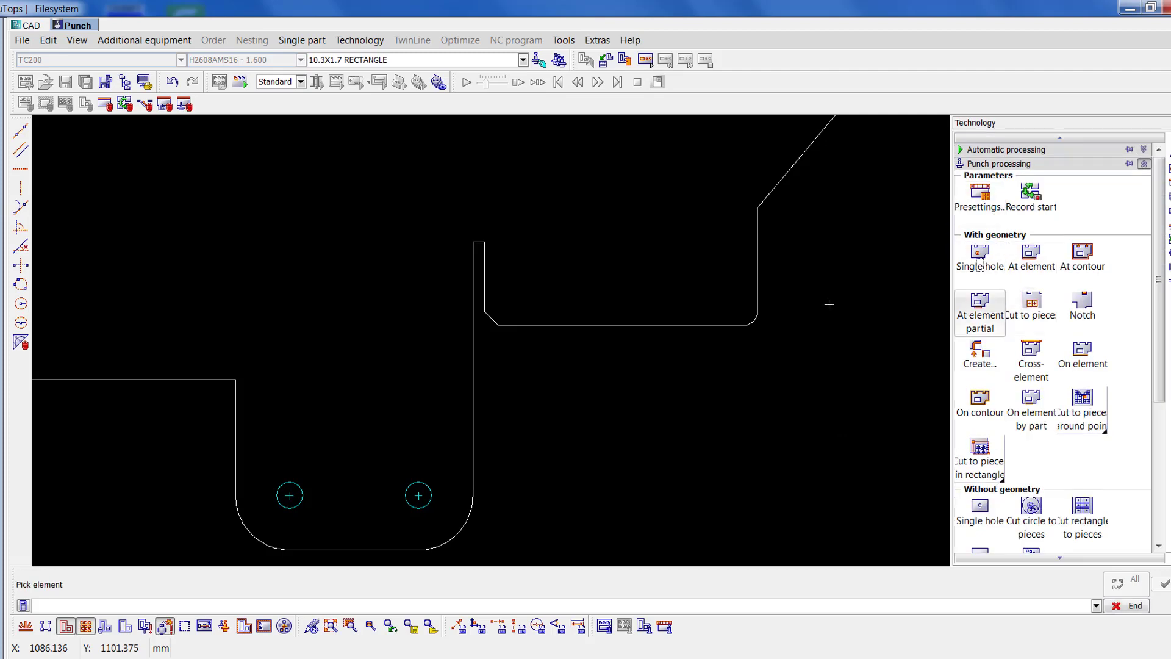
click(488, 295)
click(845, 329)
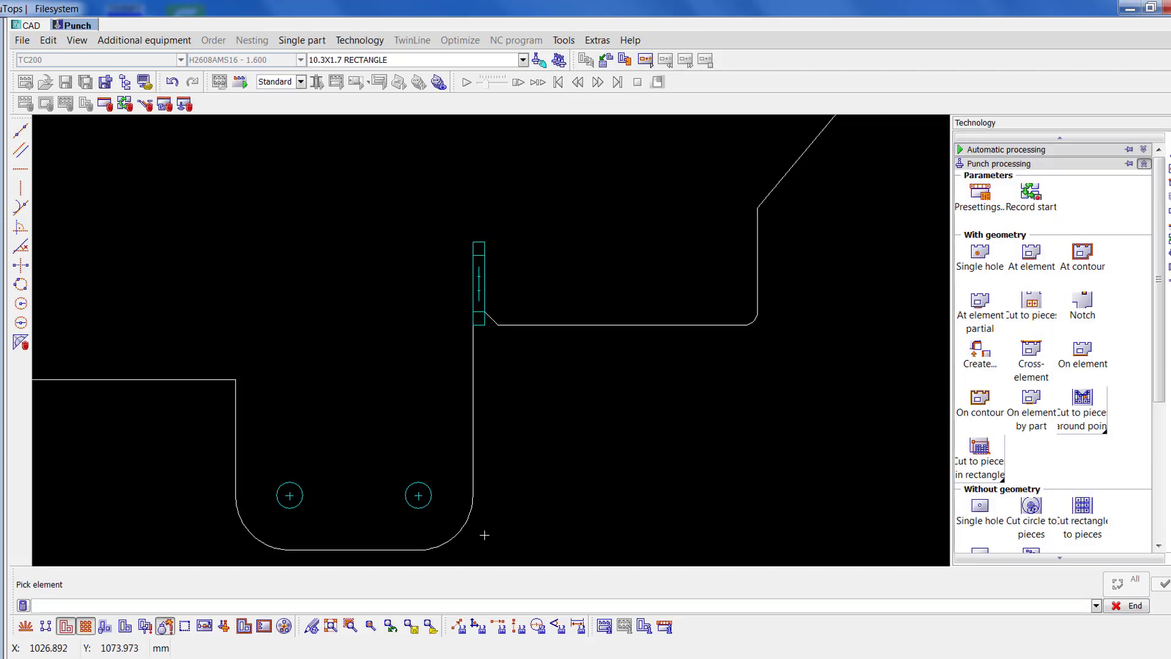
click(331, 626)
scroll(201, 494, up, 3)
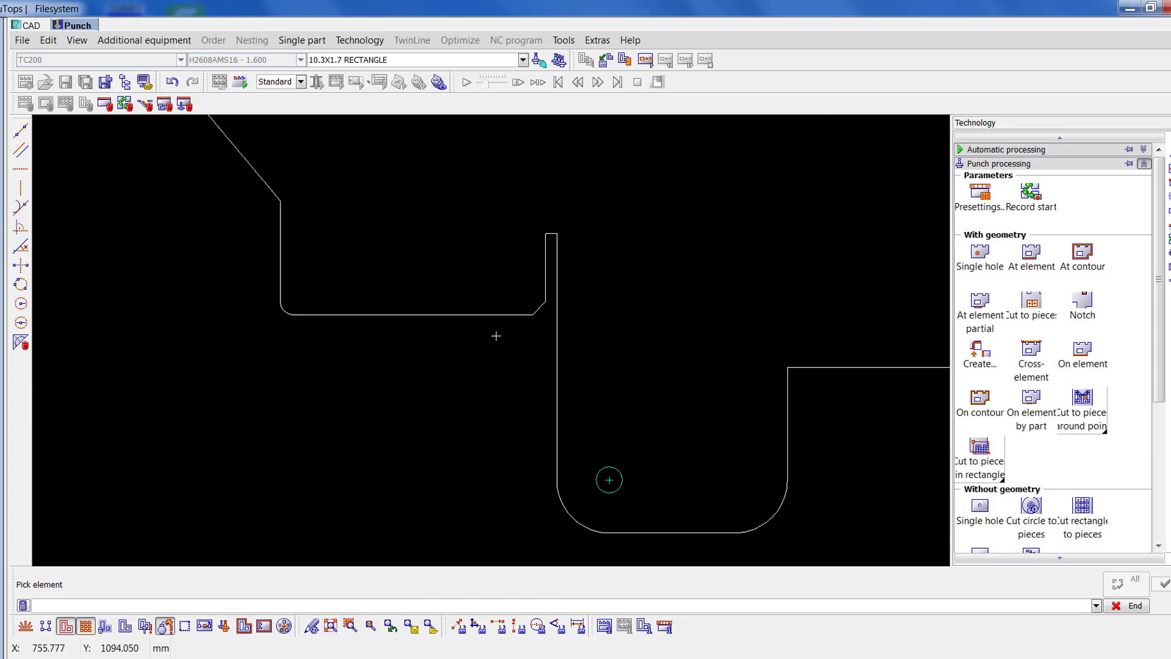
click(548, 250)
click(845, 330)
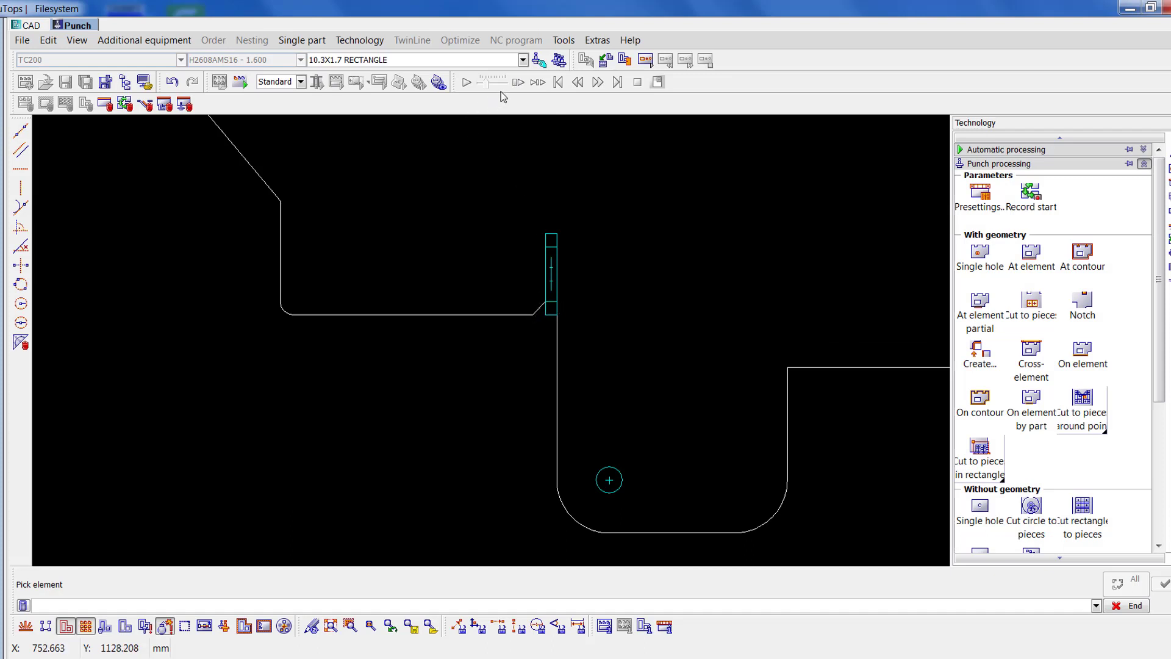
- Choose the MT6-5-5x1.7 RECT tool from the full punching tool list
click(522, 59)
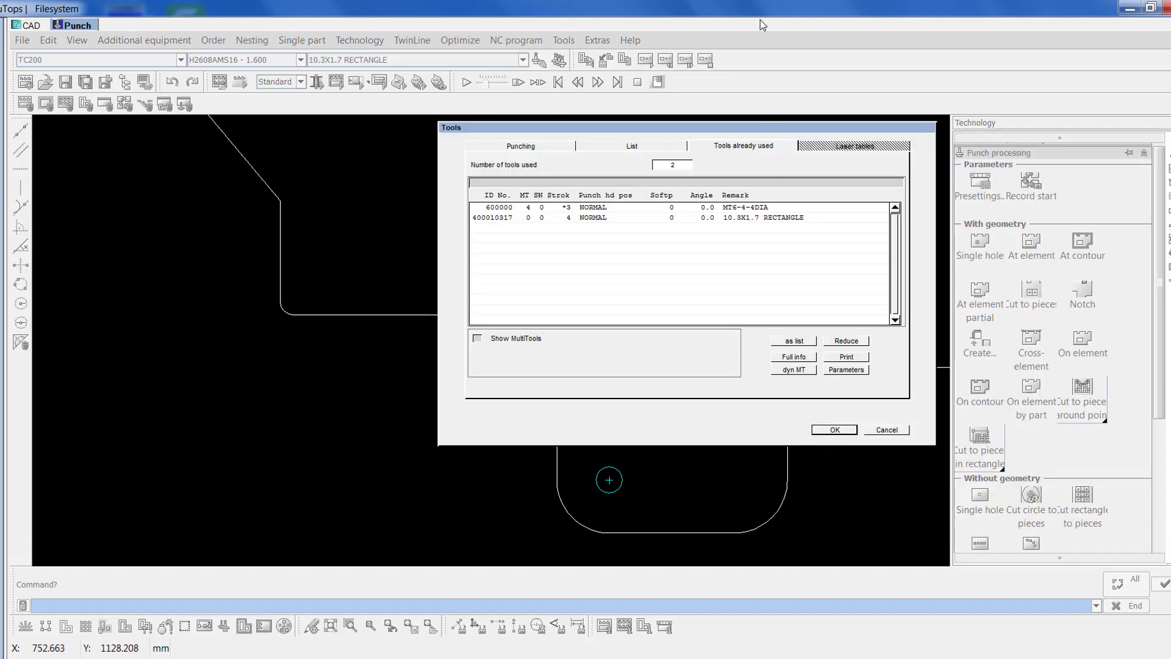
click(559, 151)
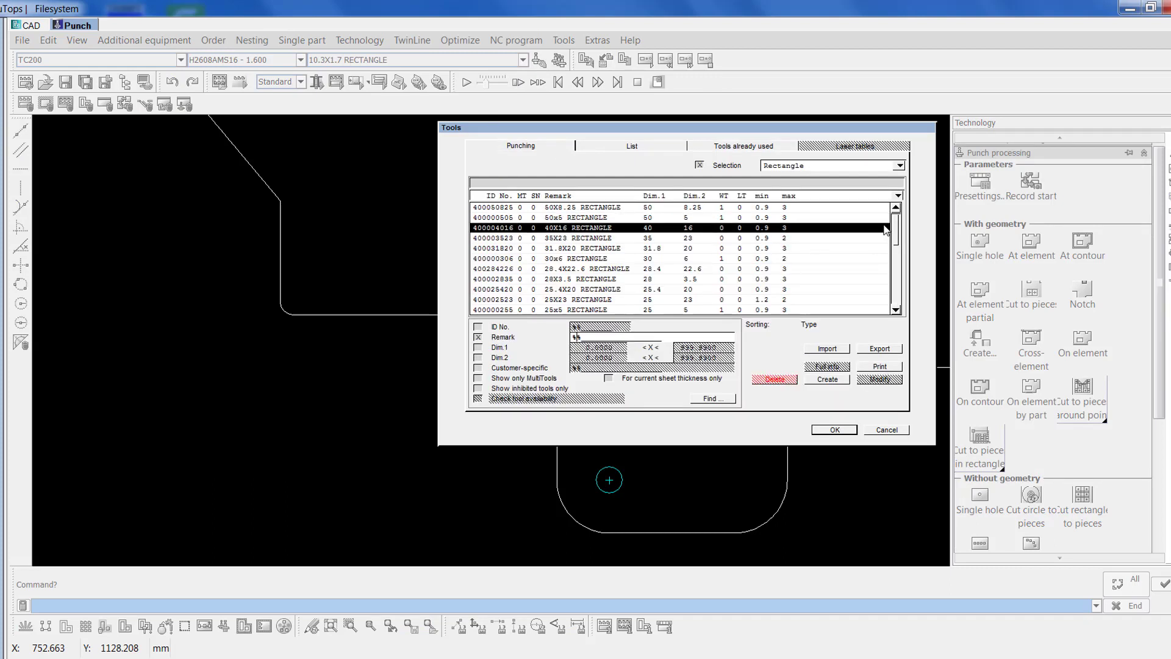
scroll(896, 310, down, 10)
click(696, 311)
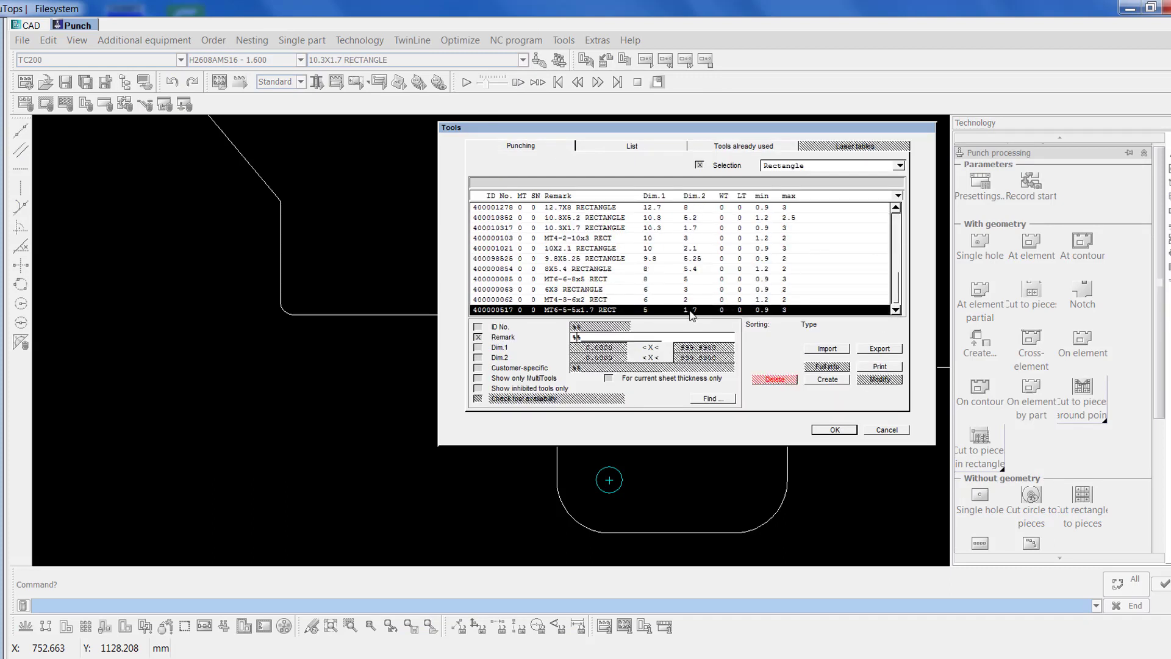
click(845, 432)
- Punch the two inner corner edges with MT6-5-5x1.7 RECT, accepting the collision warnings
click(1032, 252)
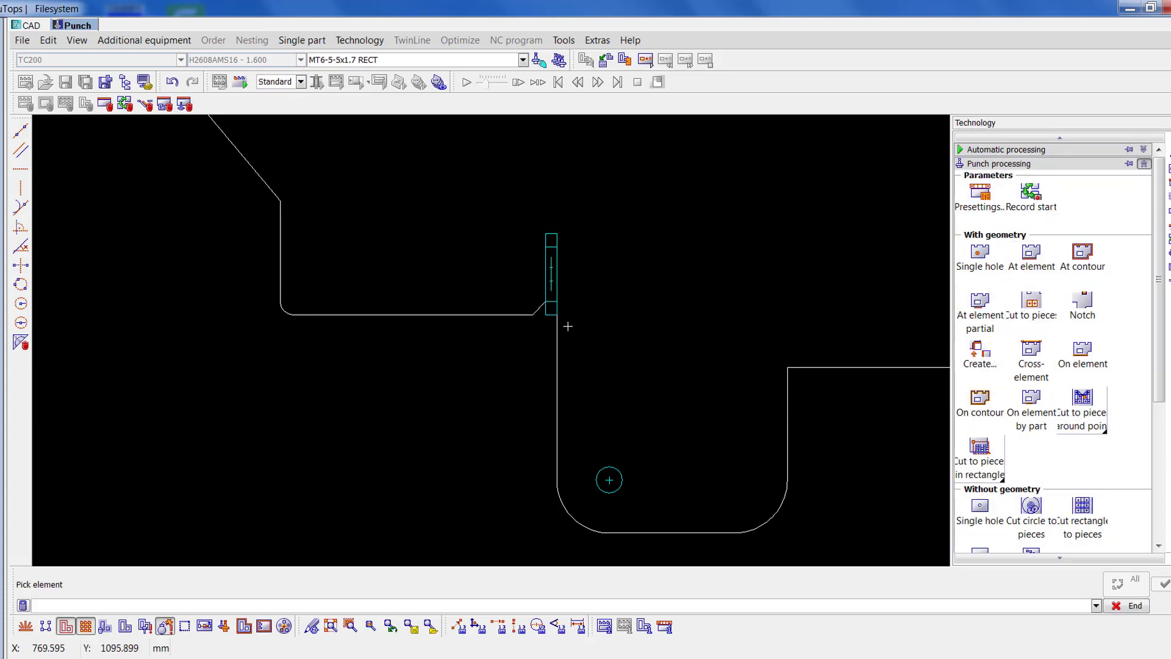
scroll(564, 322, up, 3)
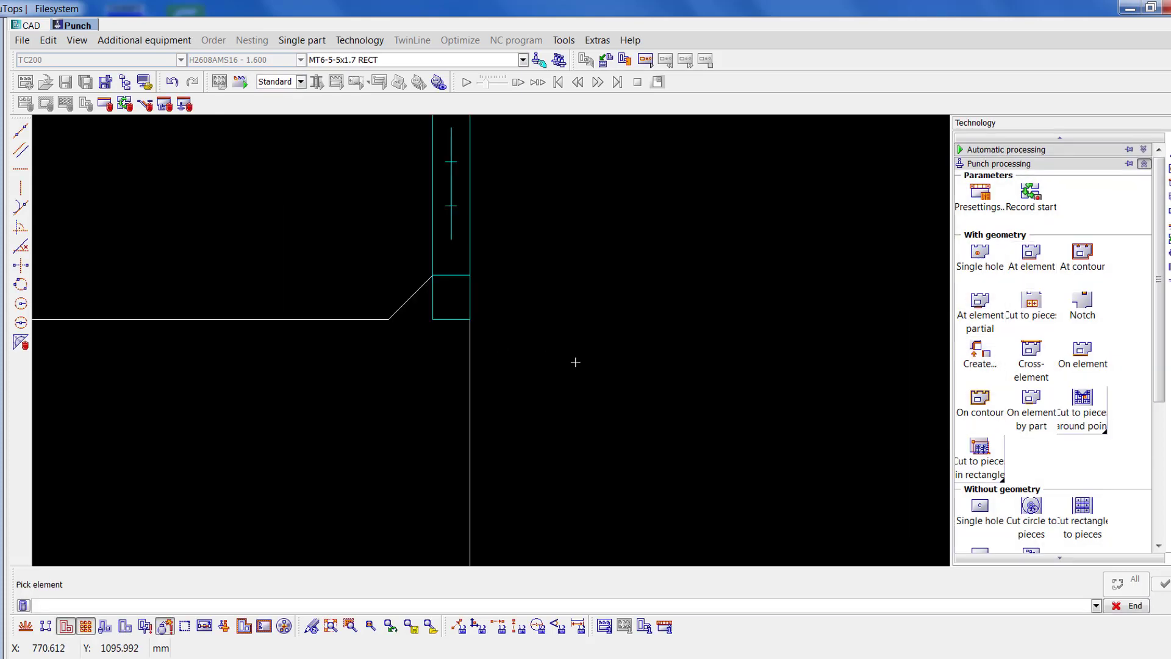
click(410, 295)
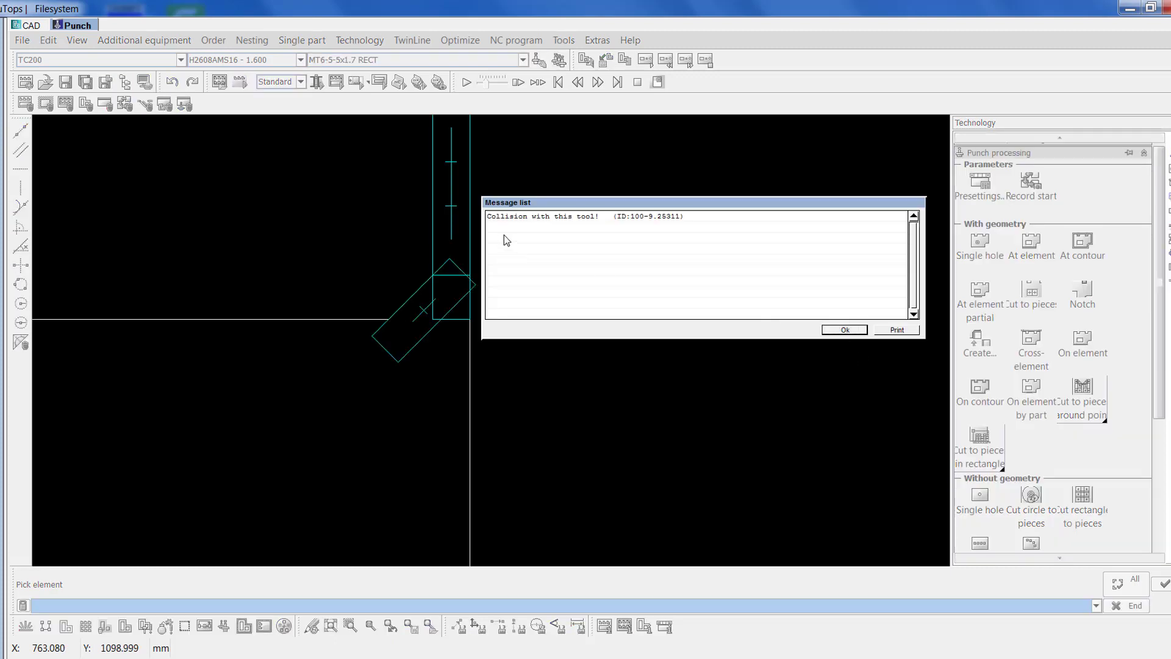
click(846, 330)
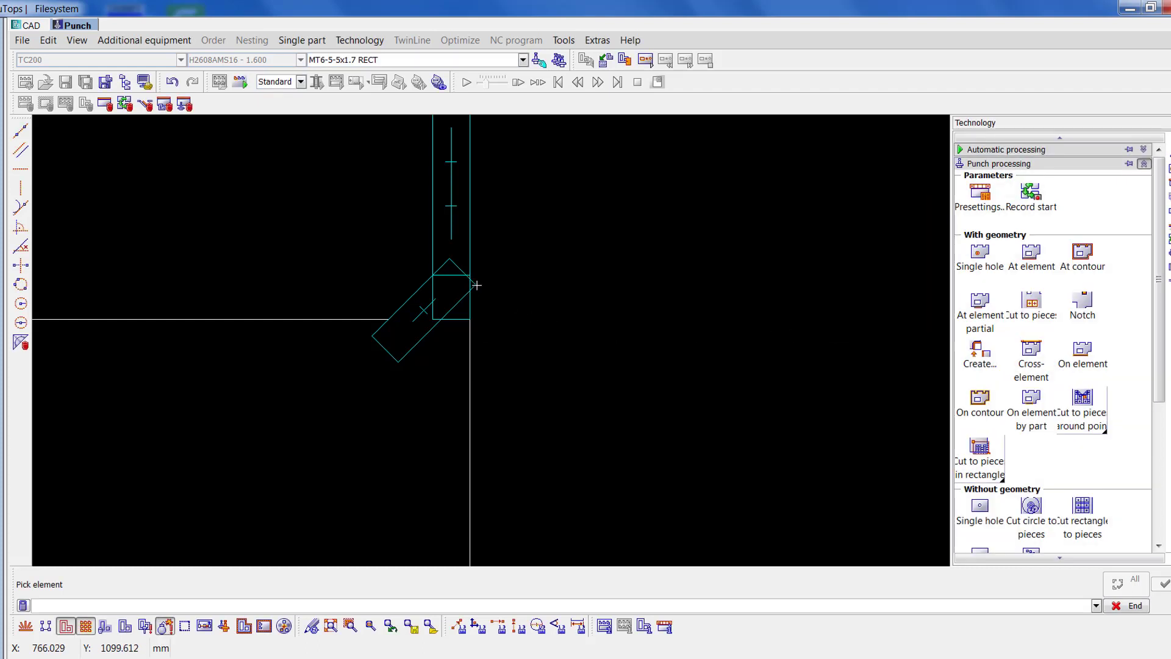
click(330, 626)
scroll(722, 459, up, 3)
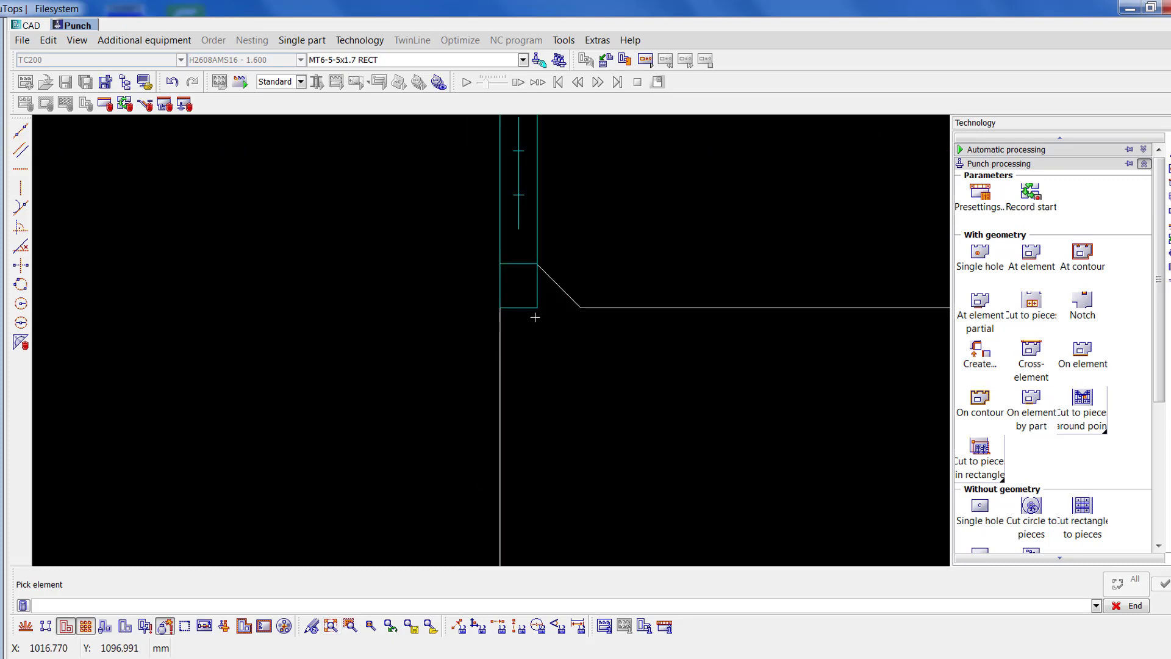
click(558, 293)
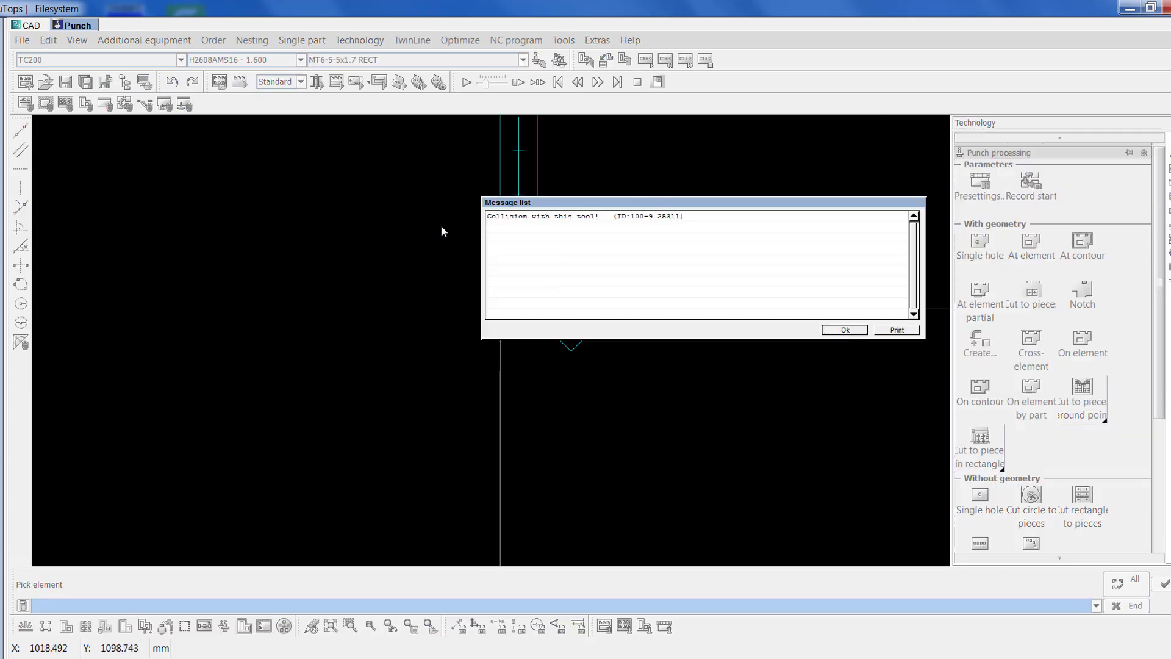
click(845, 330)
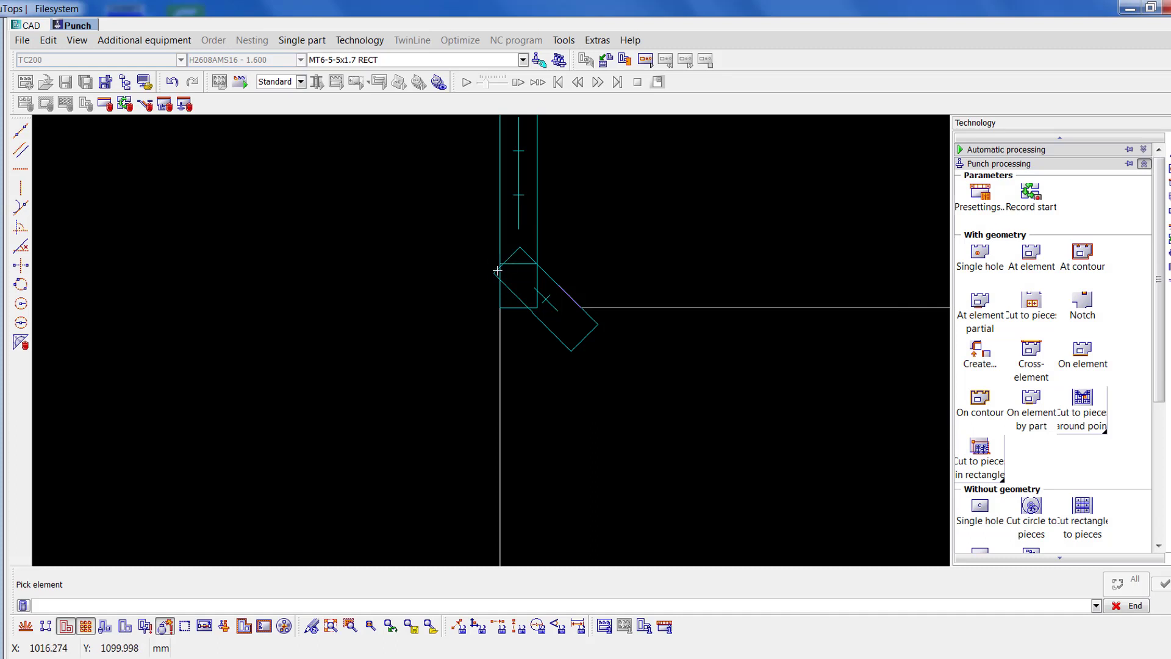
click(330, 626)
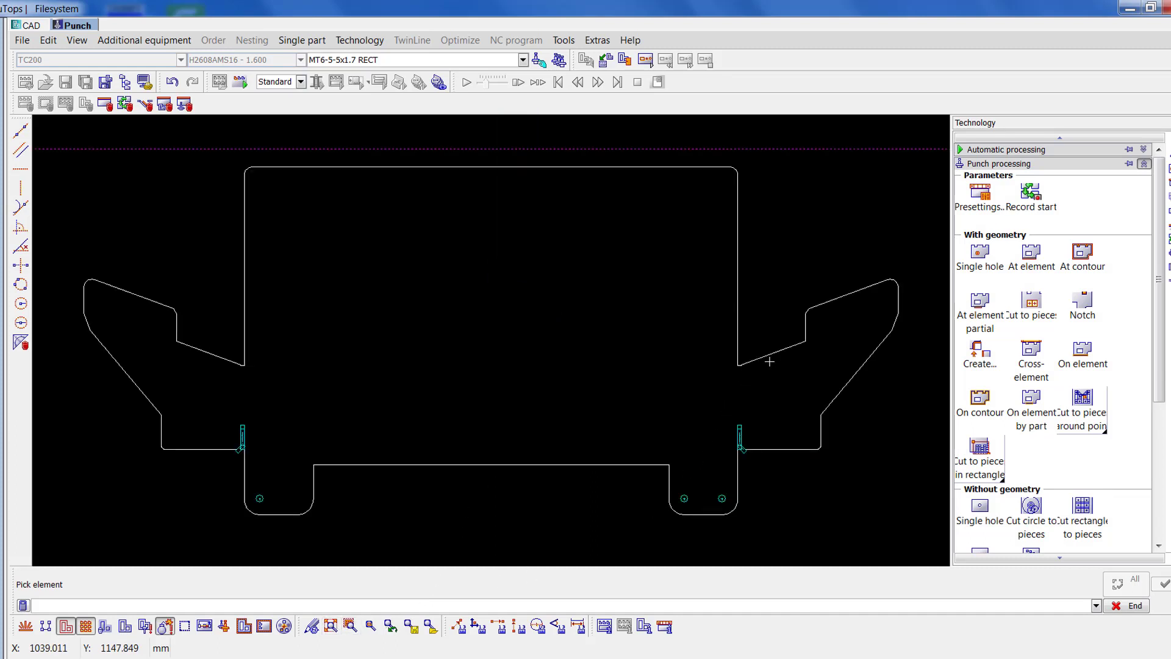
- Zoom in and punch the part's central rectangle contour
scroll(756, 365, up, 3)
scroll(473, 329, up, 2)
scroll(518, 362, up, 2)
scroll(491, 340, up, 3)
middle_drag(799, 496, 749, 285)
click(740, 341)
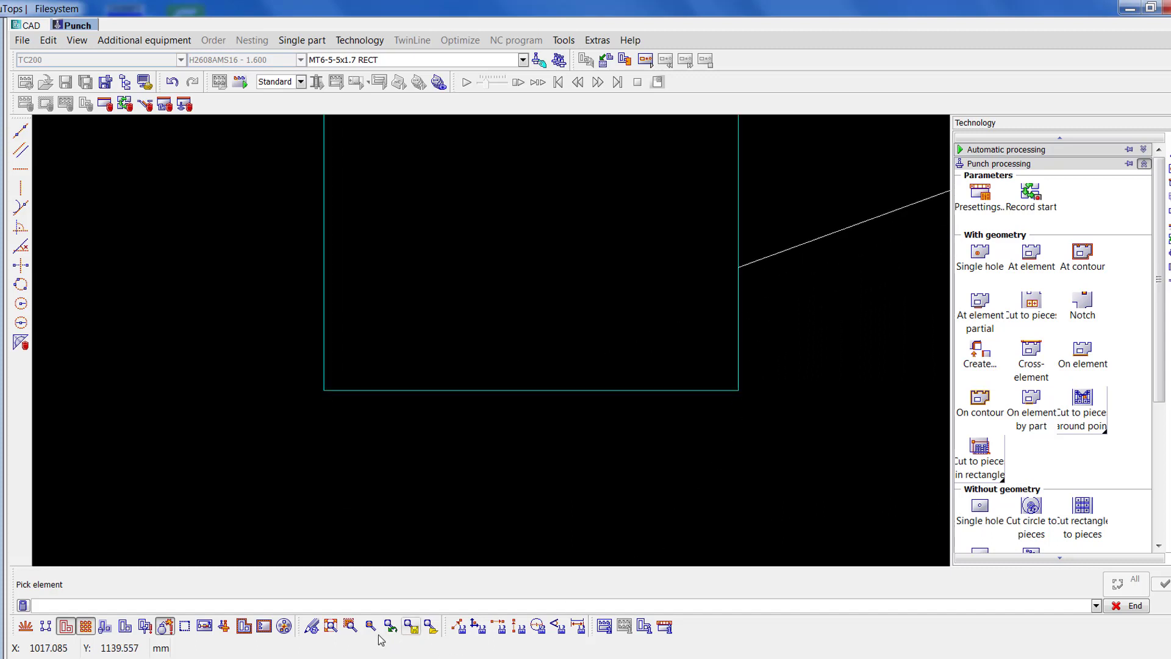
click(331, 626)
- Add punch hits to both wings' chamfer corners and the bottom notch edge
scroll(491, 340, up, 3)
click(543, 277)
click(331, 625)
scroll(179, 322, up, 3)
click(507, 310)
scroll(707, 490, up, 5)
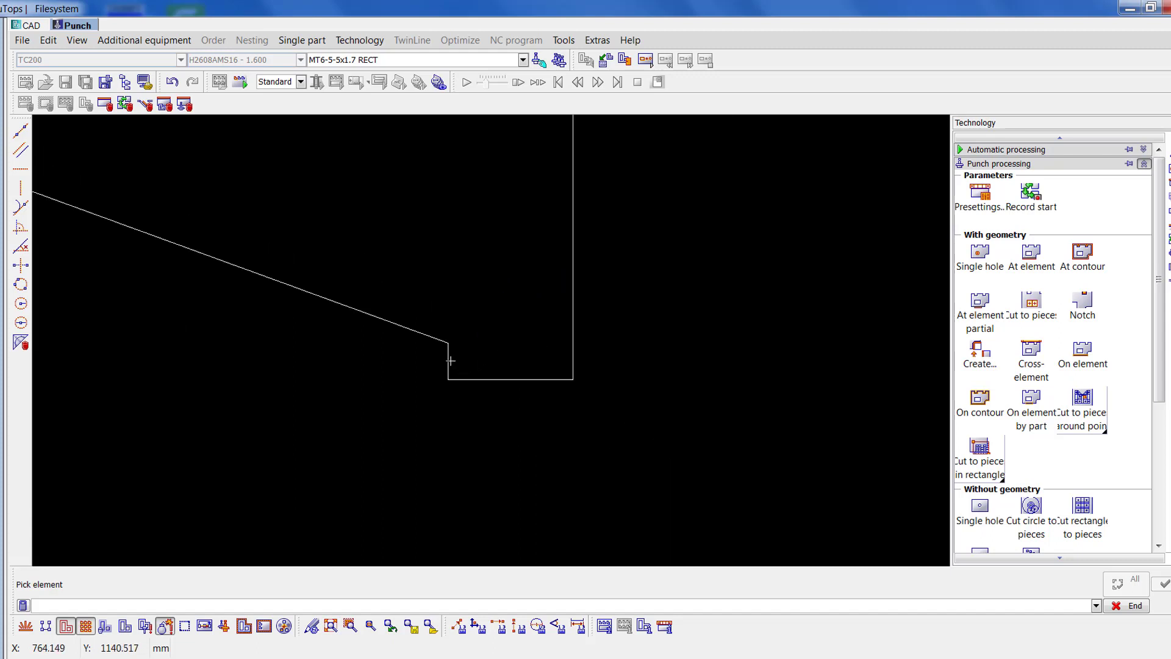
click(451, 363)
click(331, 625)
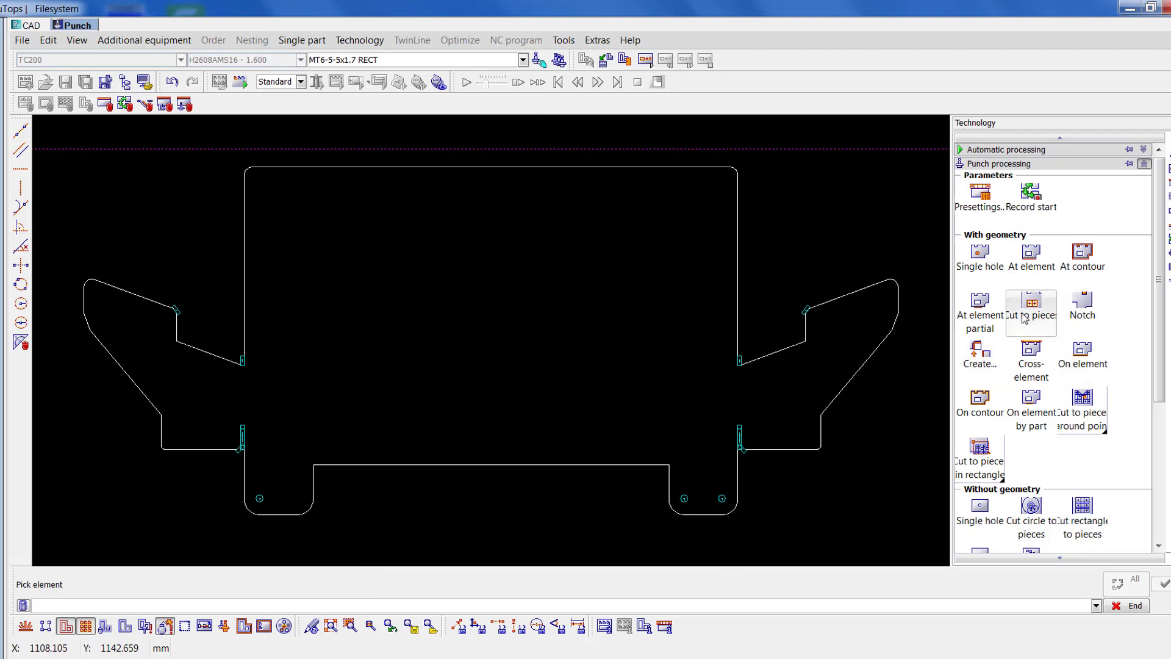
click(1085, 268)
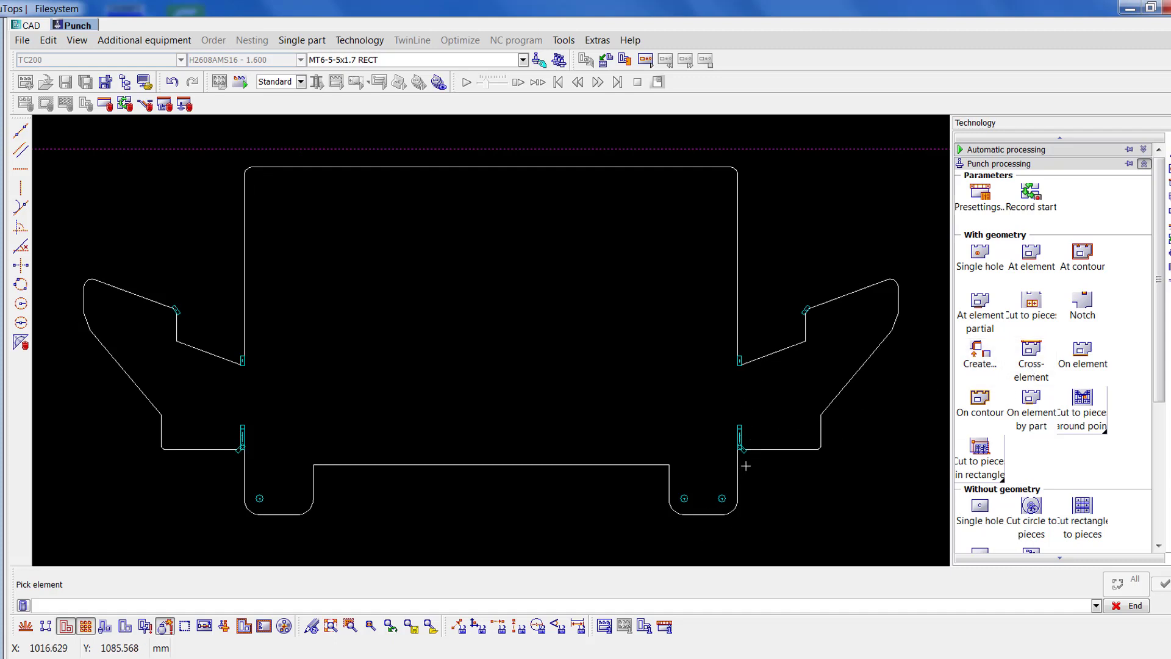
scroll(750, 461, up, 4)
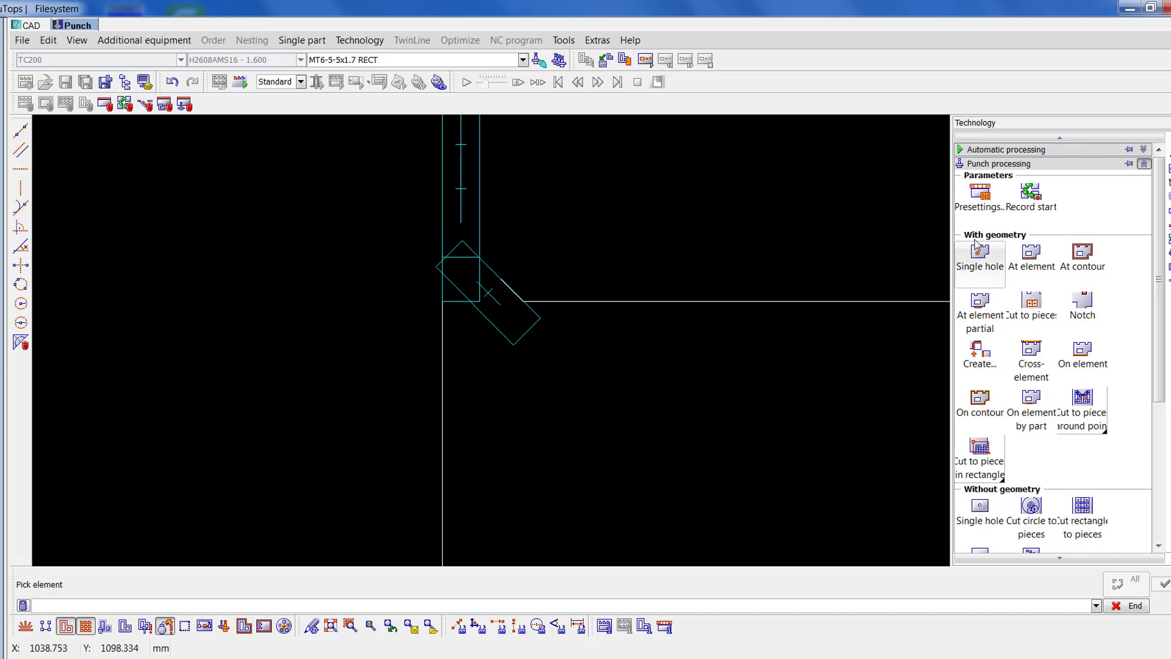
- Apply a -0.2 overlap repeatedly to the angled corner punch hit
click(989, 164)
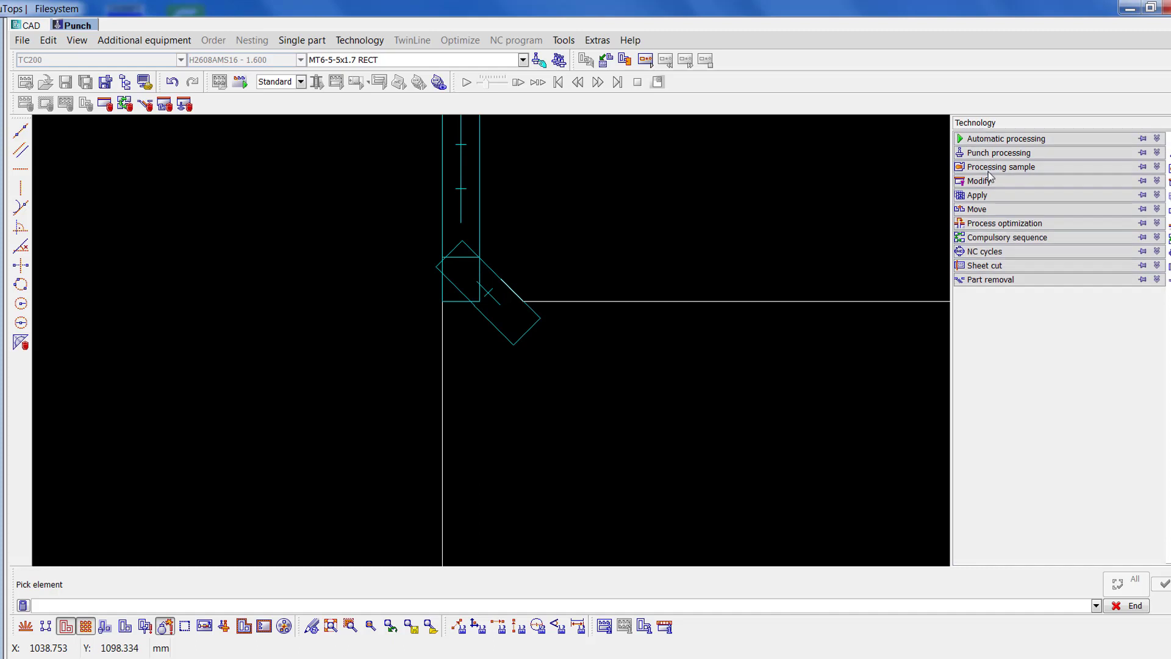
click(991, 181)
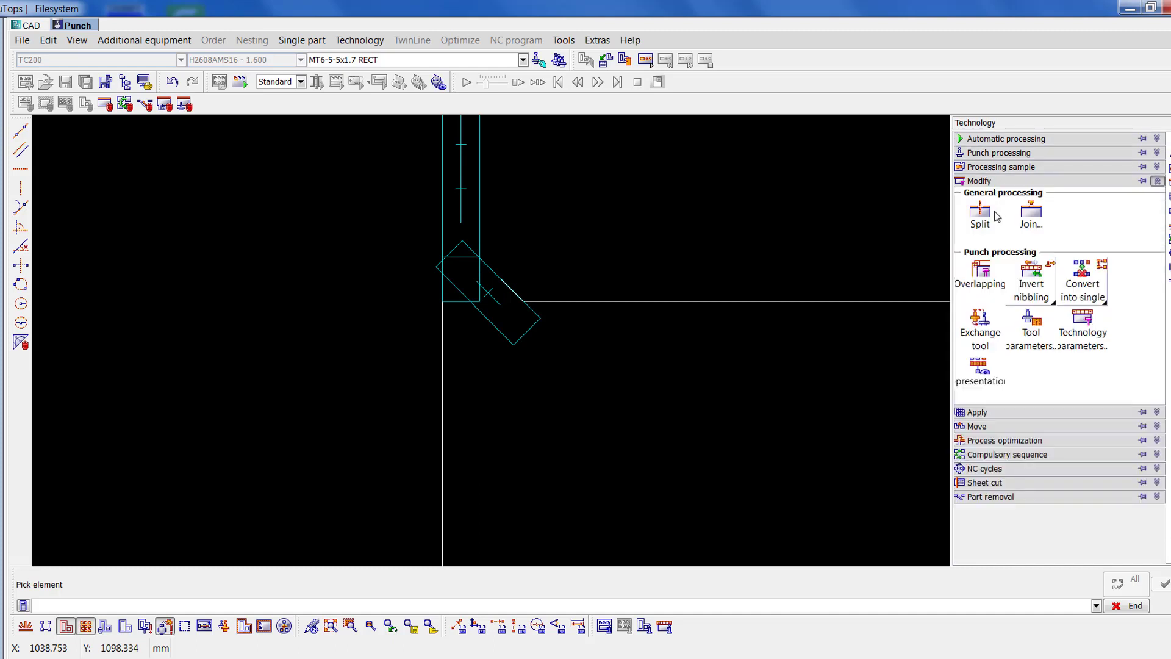
click(989, 284)
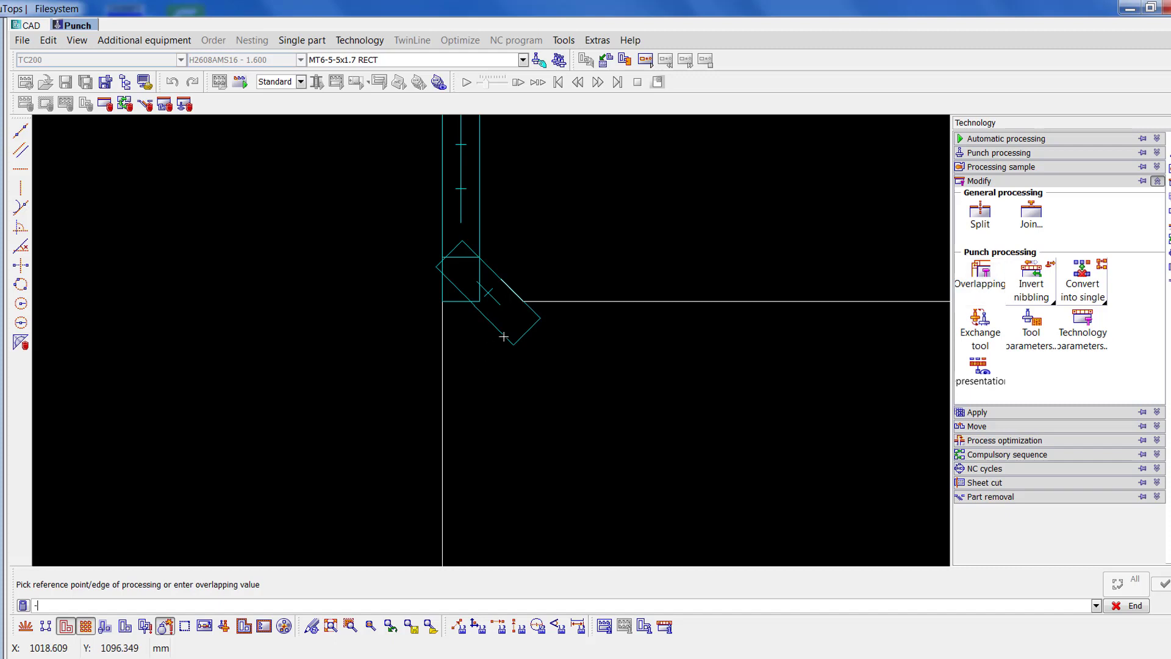
key(Return)
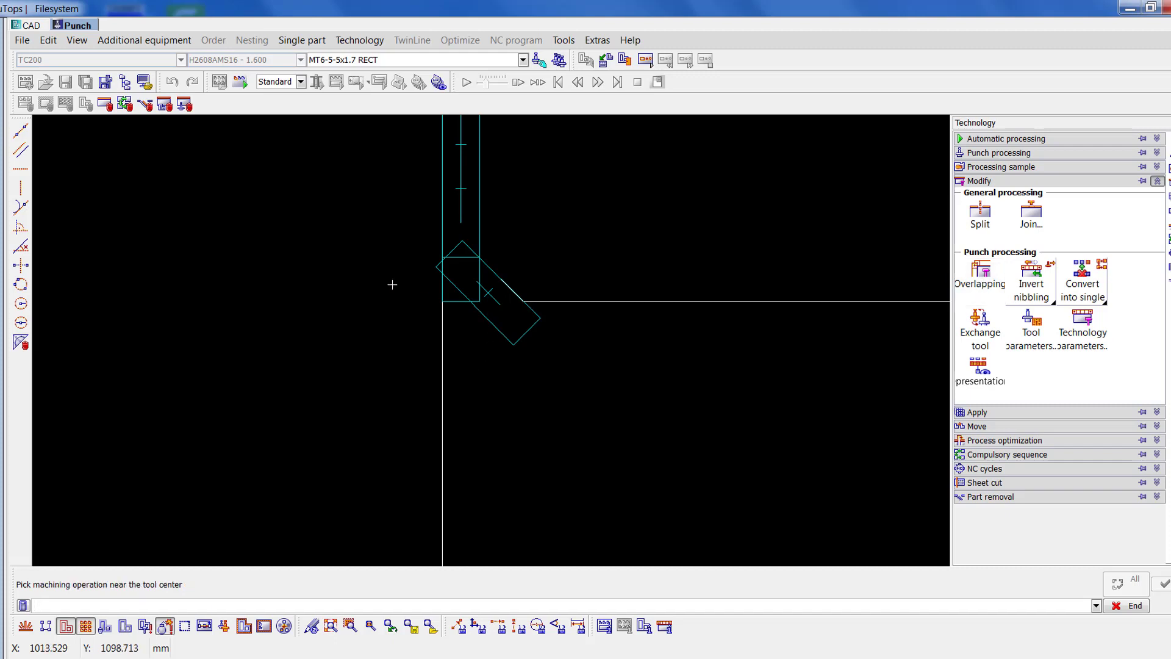
click(504, 280)
click(504, 279)
click(504, 279)
click(504, 280)
click(331, 626)
scroll(241, 460, up, 5)
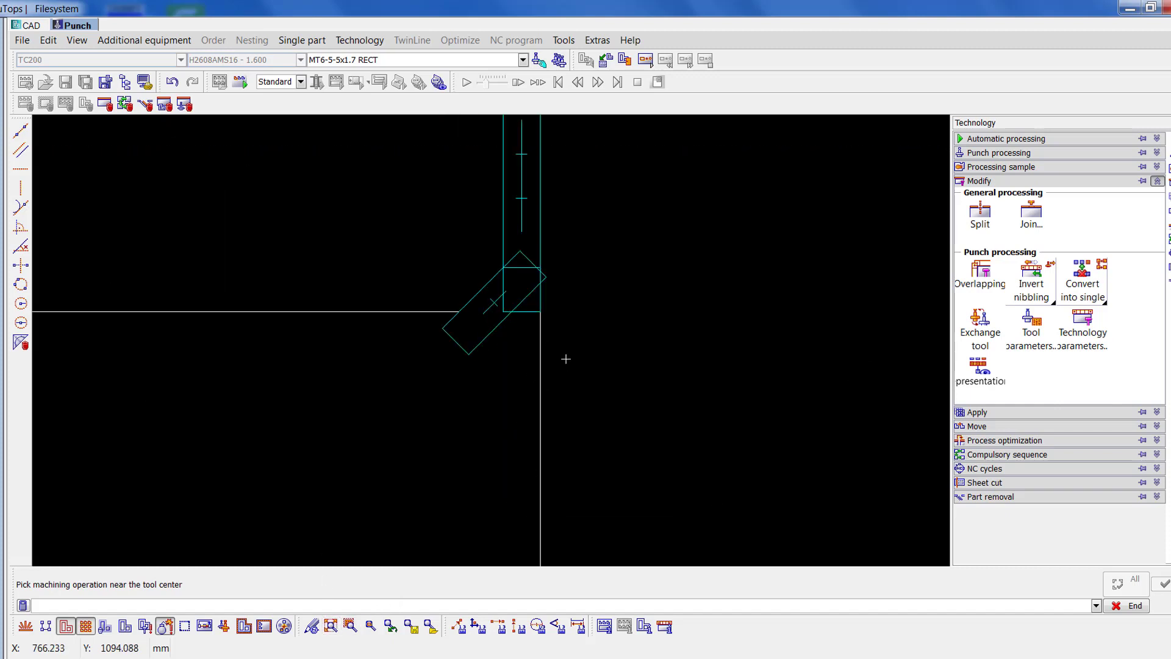
- Readjust the angled corner hit with a .2 overlap and list the tools already used
mouse_move(578, 339)
middle_down()
mouse_move(622, 348)
mouse_move(606, 457)
mouse_move(550, 503)
middle_up()
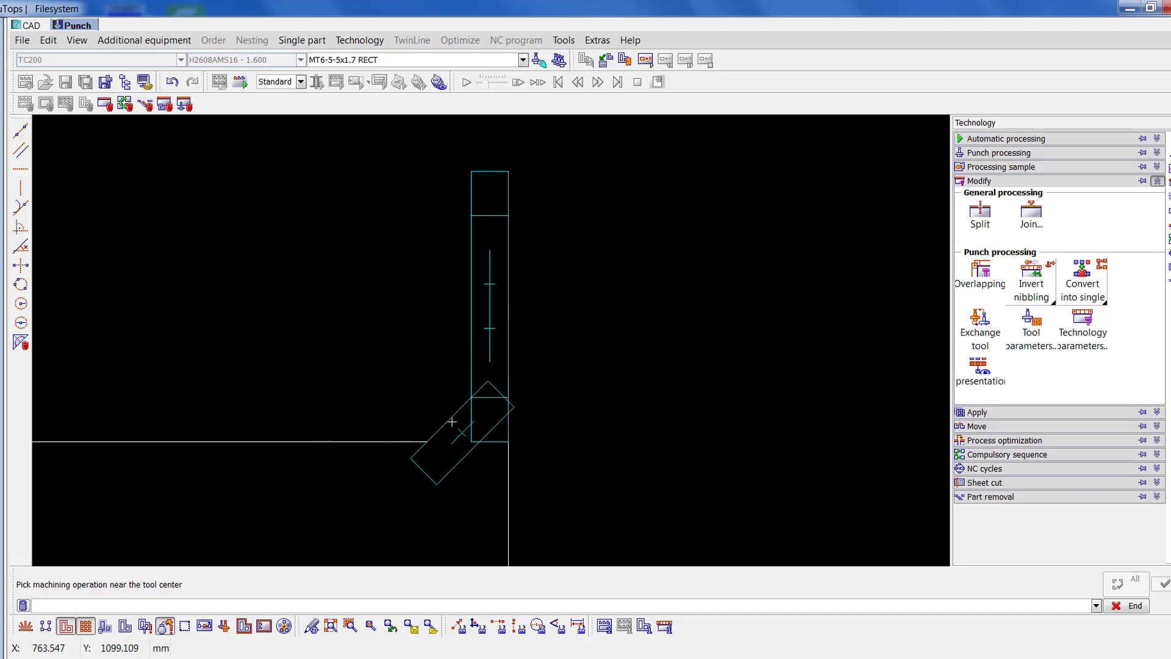
click(987, 278)
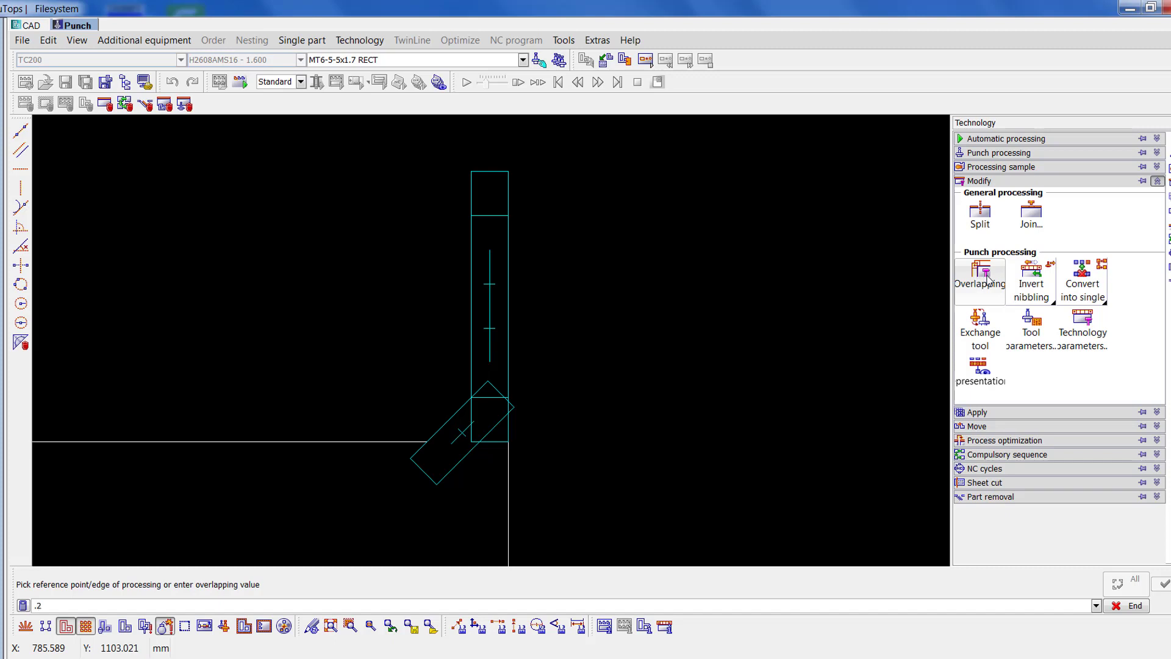
key(Return)
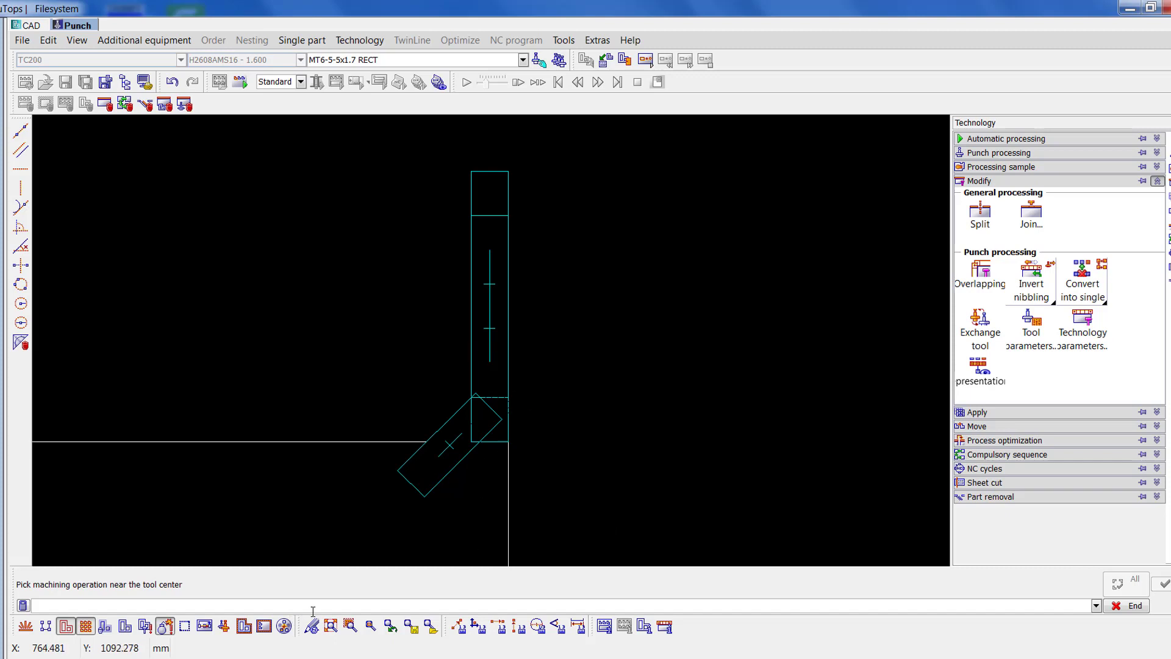
click(330, 626)
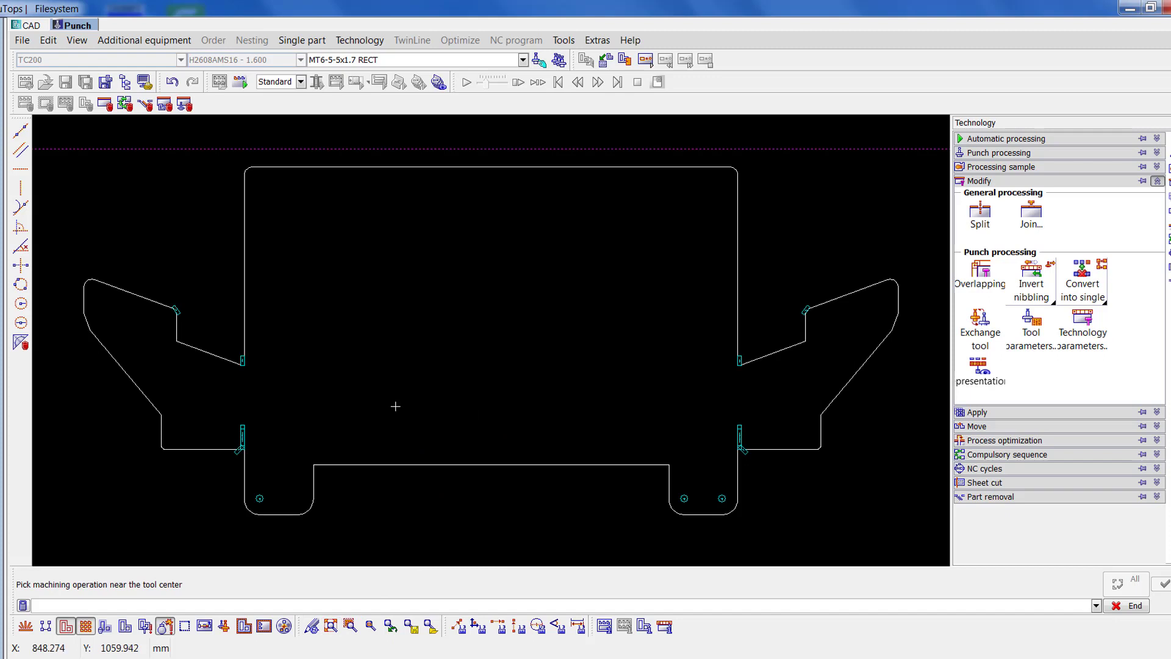
click(524, 61)
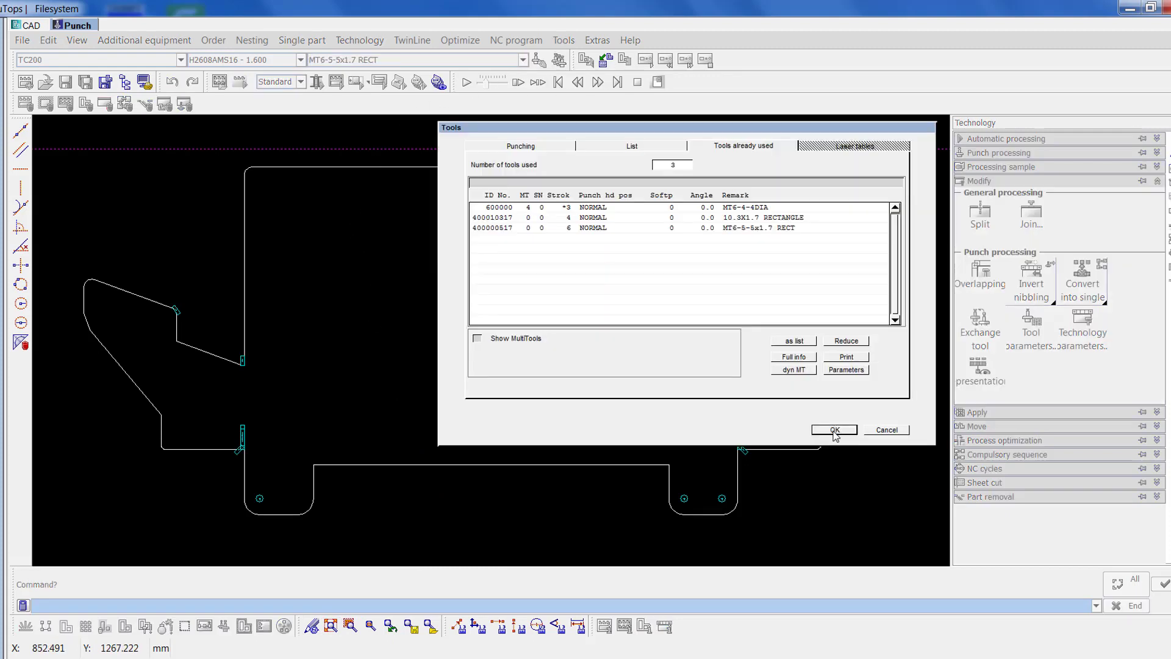
- Filter the punching tools to Special and select SPECIAL 4
click(511, 150)
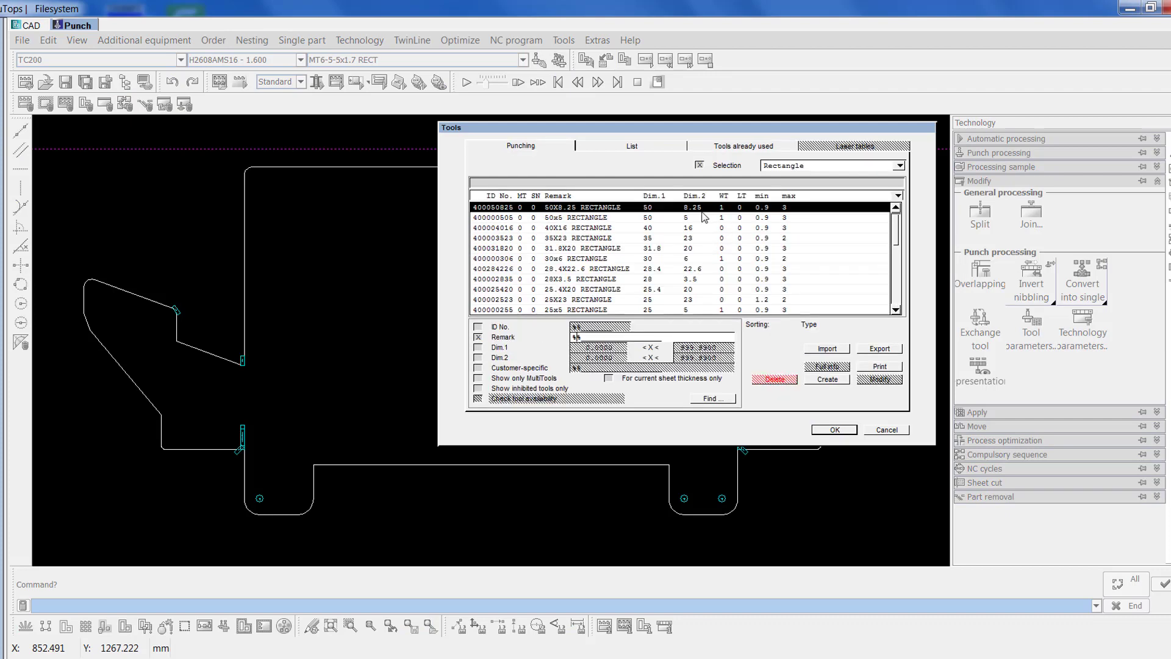
click(802, 172)
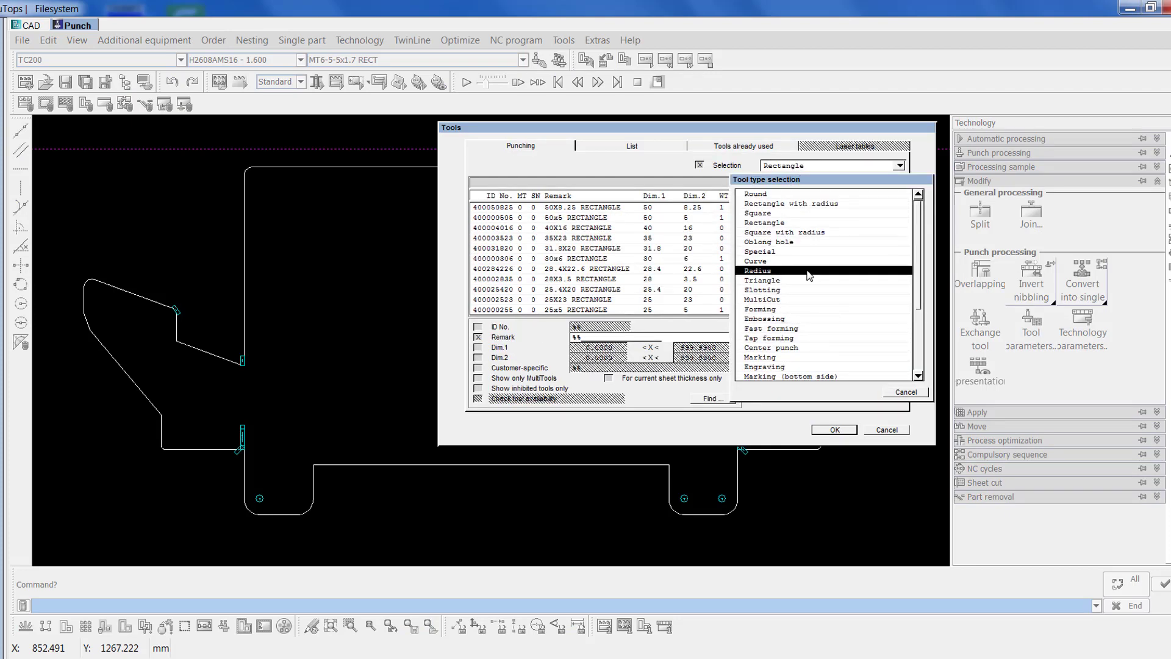
click(801, 252)
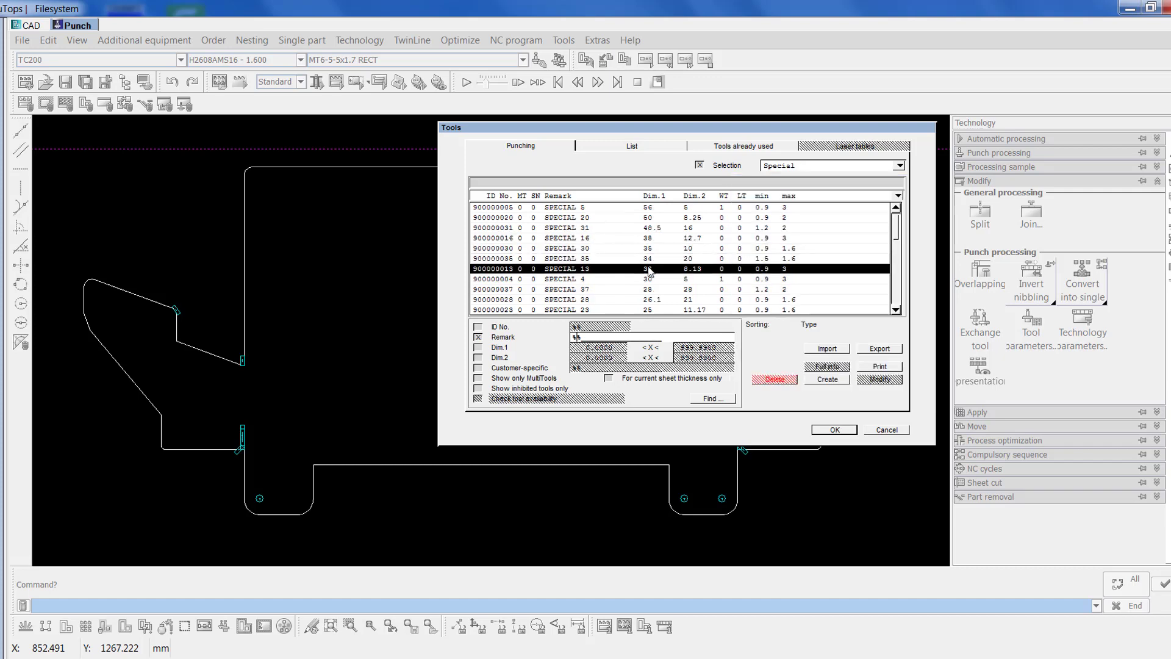
click(841, 430)
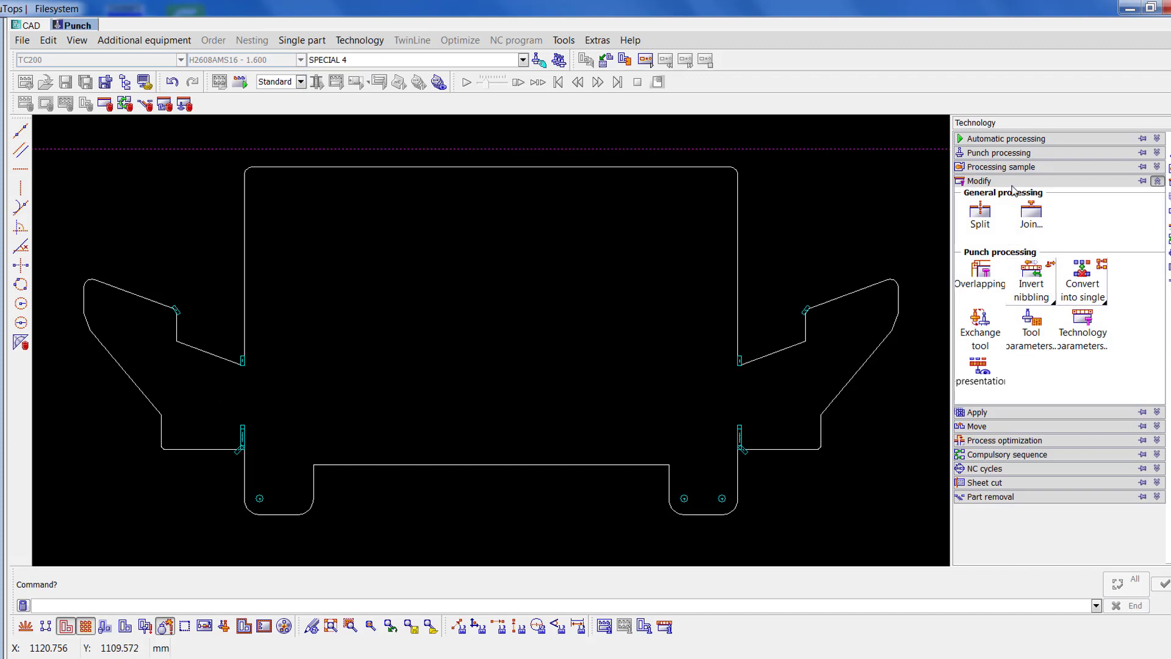
- Punch the slanted wing edges and central section sides with SPECIAL 4, accepting collision warnings
click(999, 153)
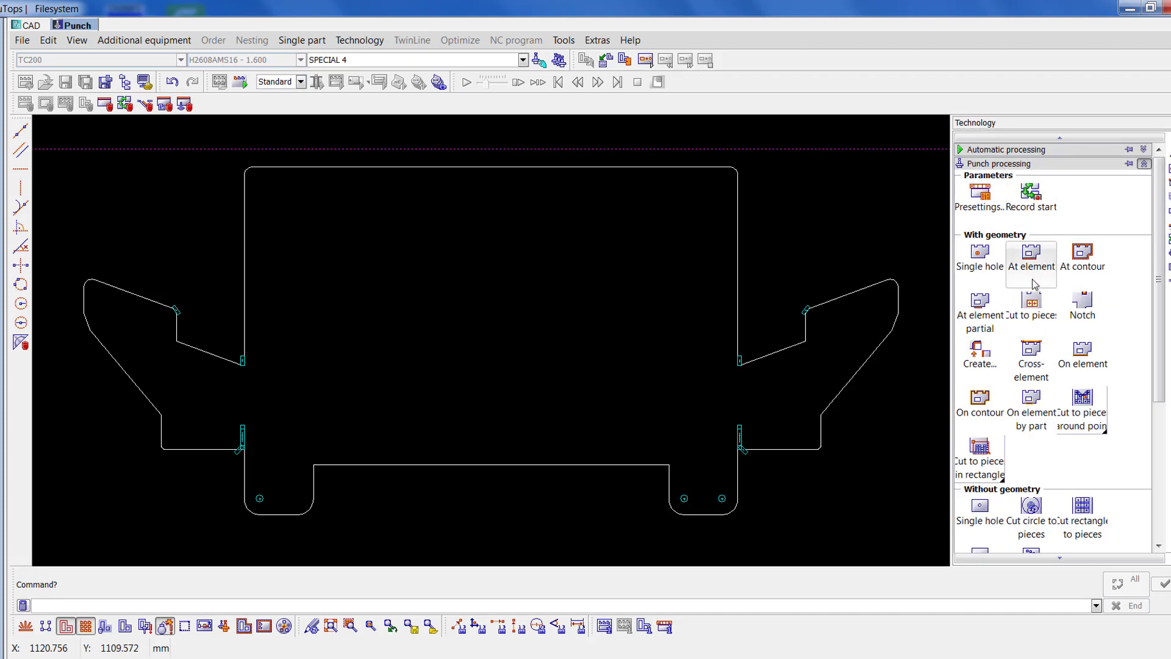
click(1031, 253)
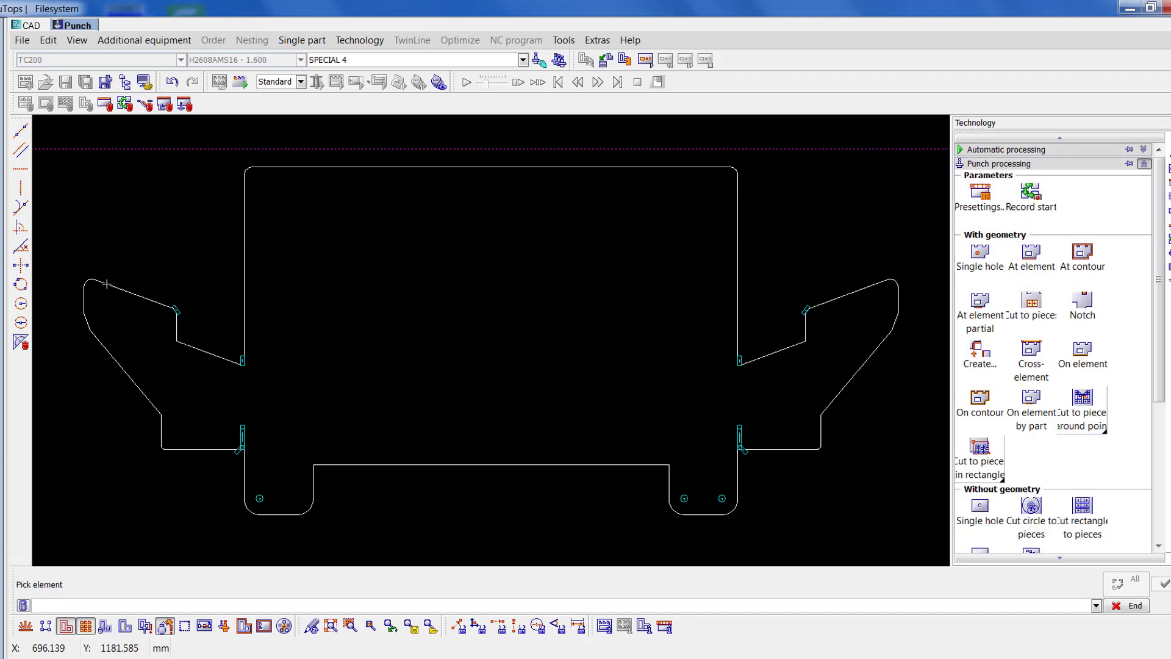
click(181, 343)
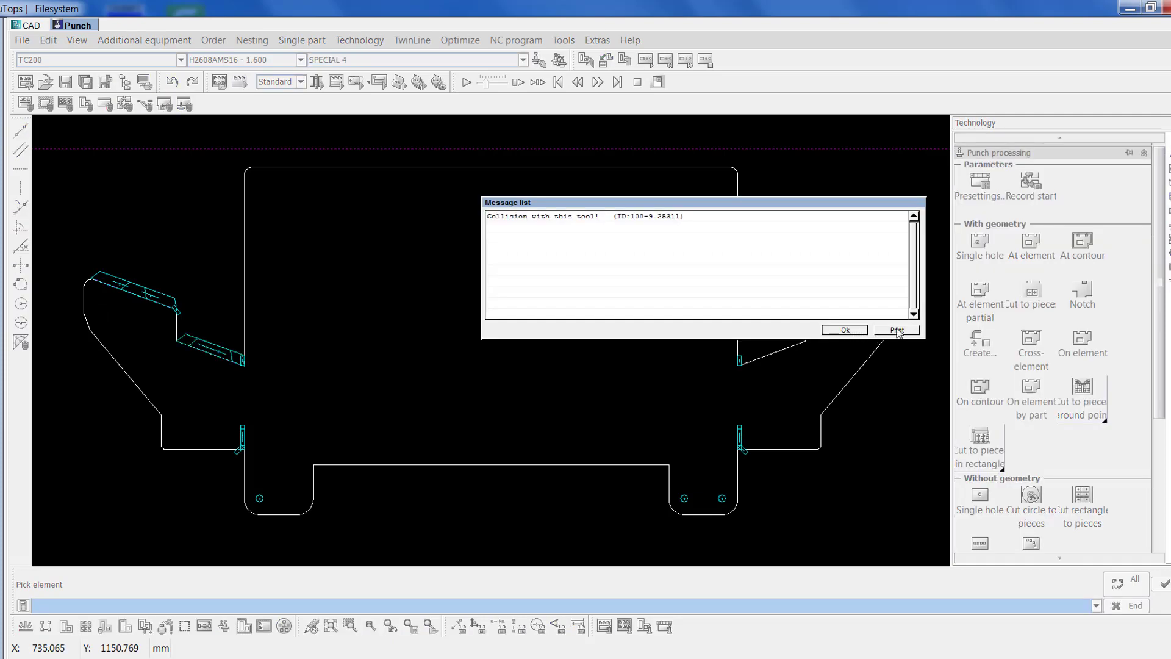
click(845, 330)
click(757, 363)
click(856, 331)
click(830, 305)
click(239, 338)
click(739, 199)
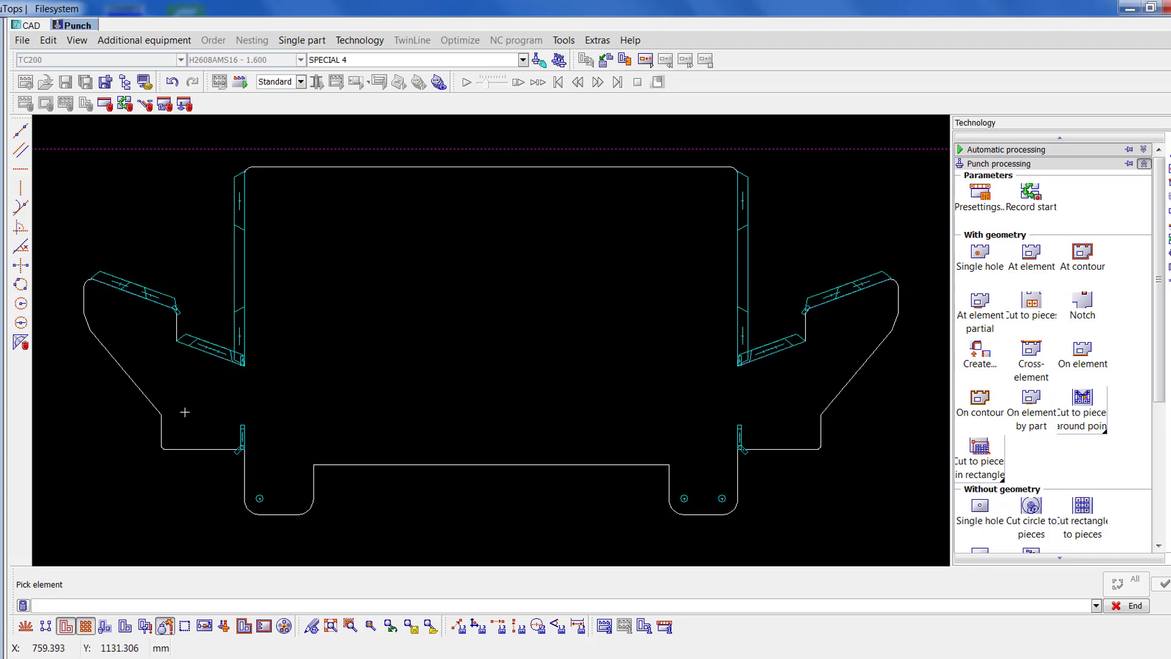
scroll(225, 364, up, 3)
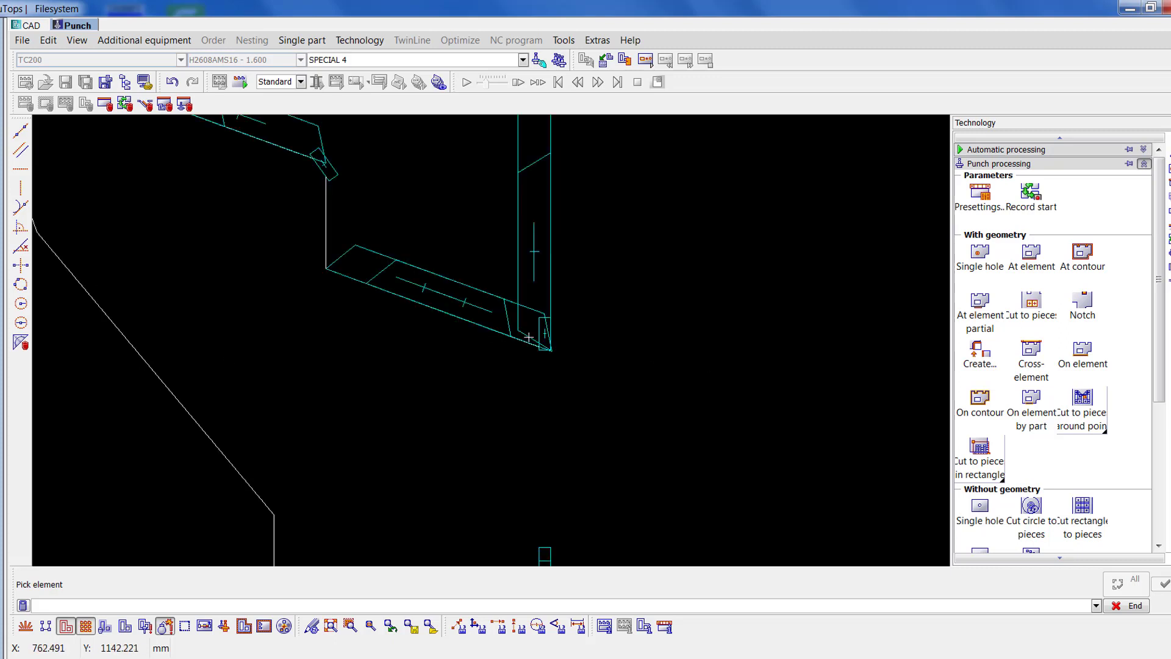
scroll(528, 337, up, 3)
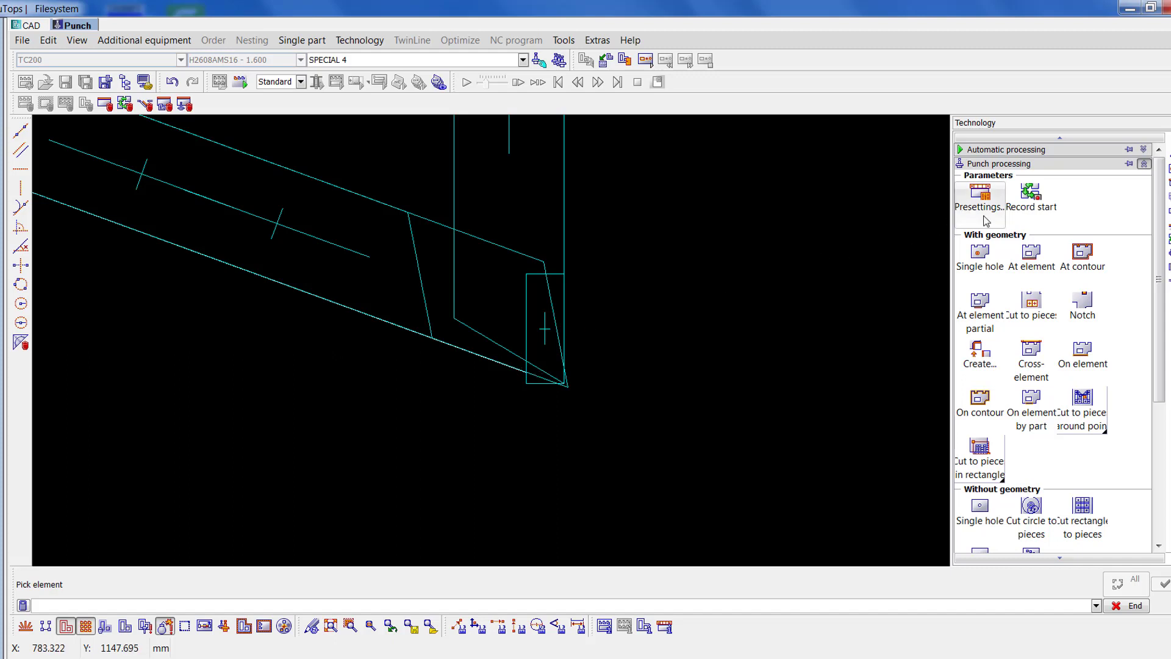
- Confirm punching presettings with 2.00 mm corner overlap and 33.33 % maximum cut-to-pieces overlap
click(981, 194)
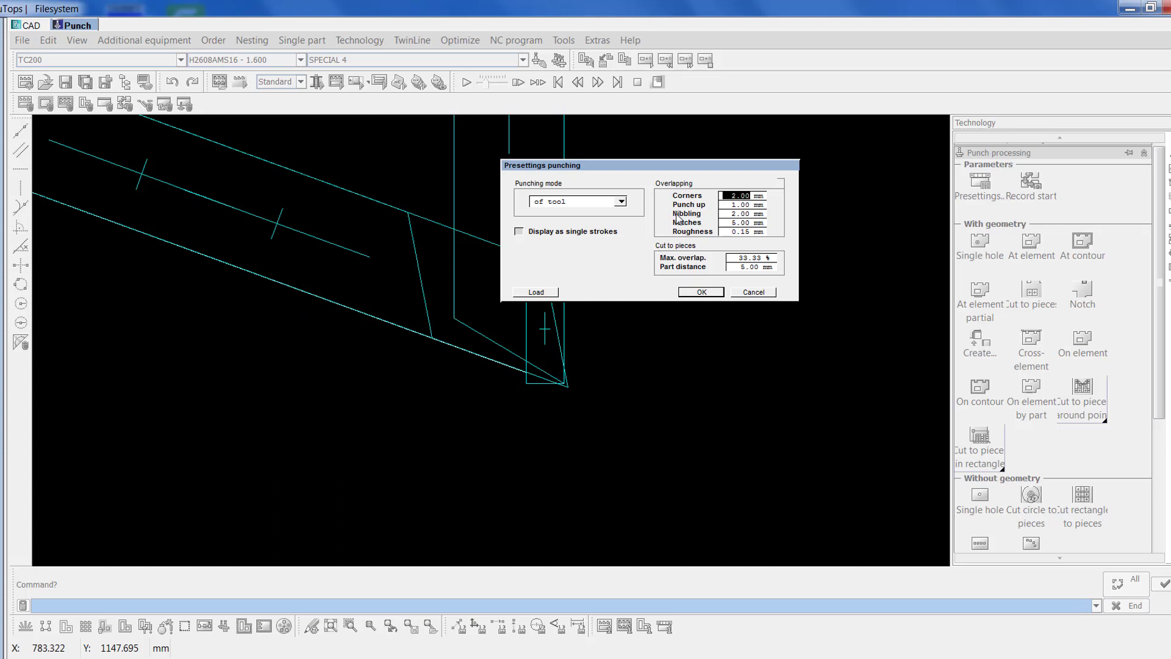
click(702, 292)
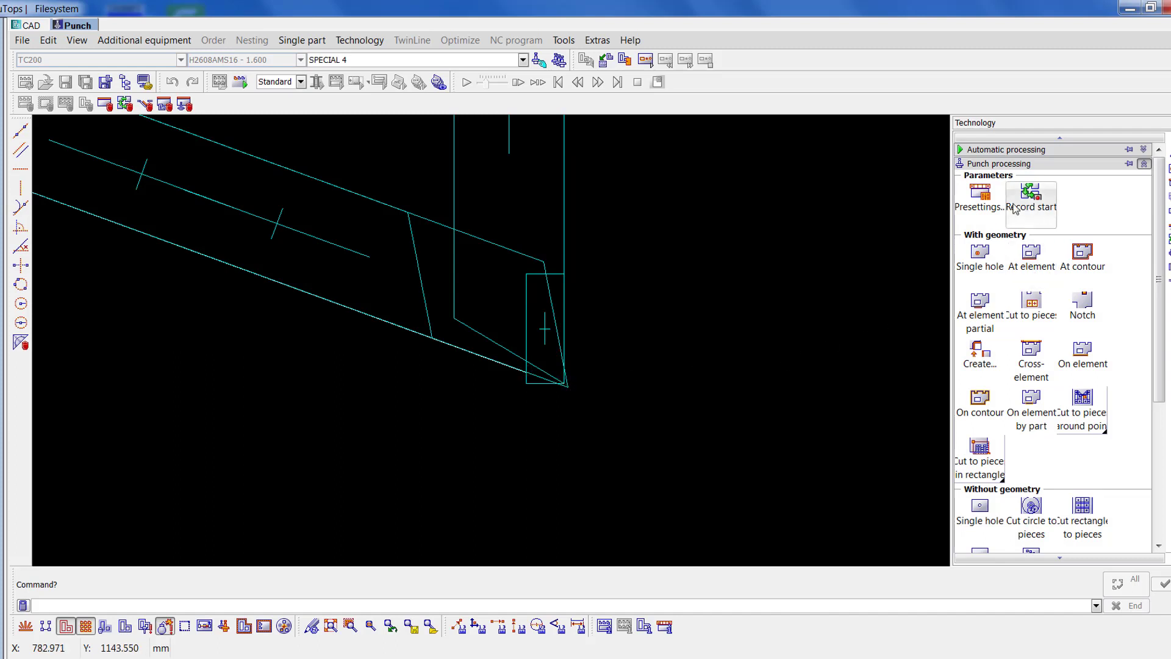
- Enter a negative overlap value for the punch hits on the angled flap edge
click(1006, 165)
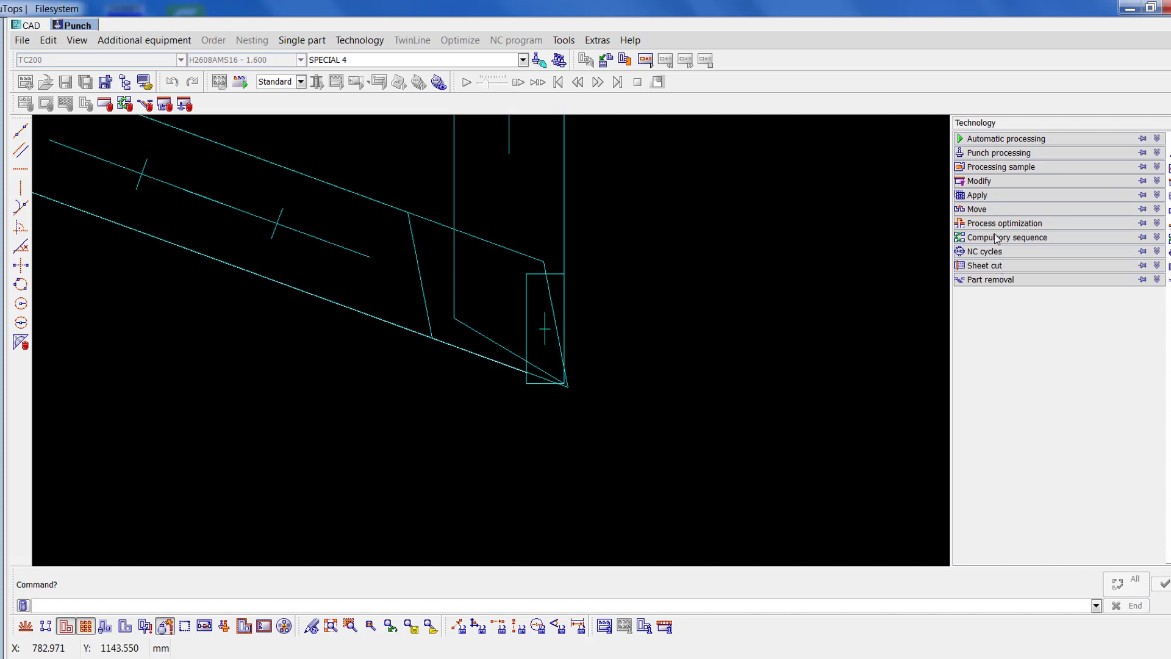
click(983, 181)
click(982, 274)
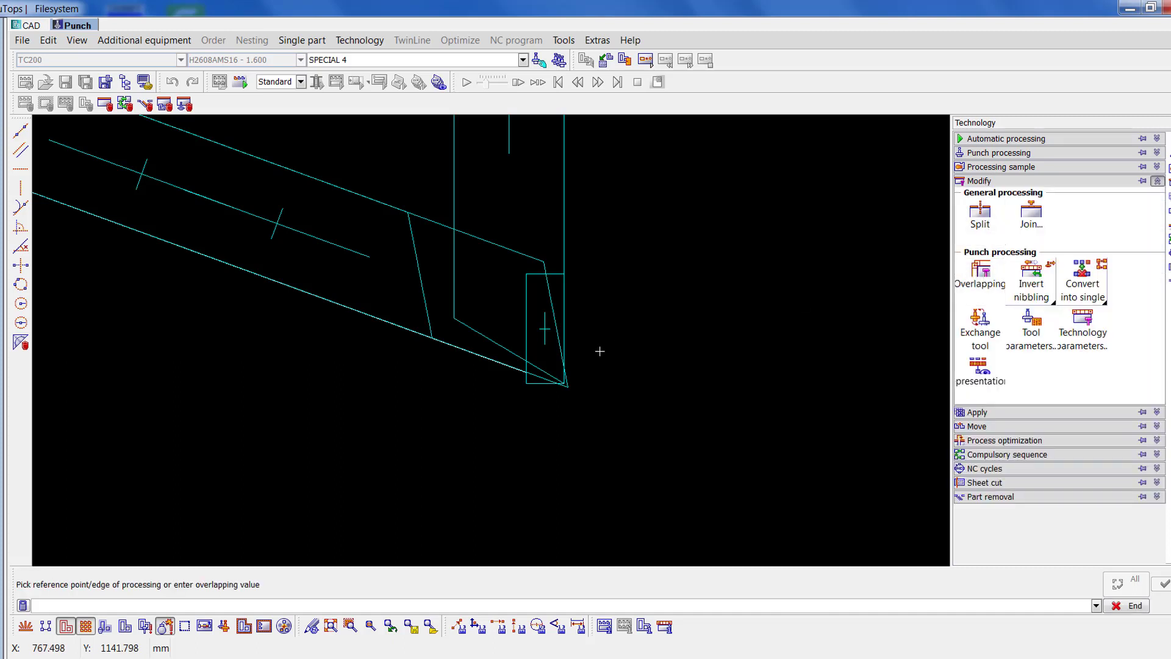
text(-.)
key(Return)
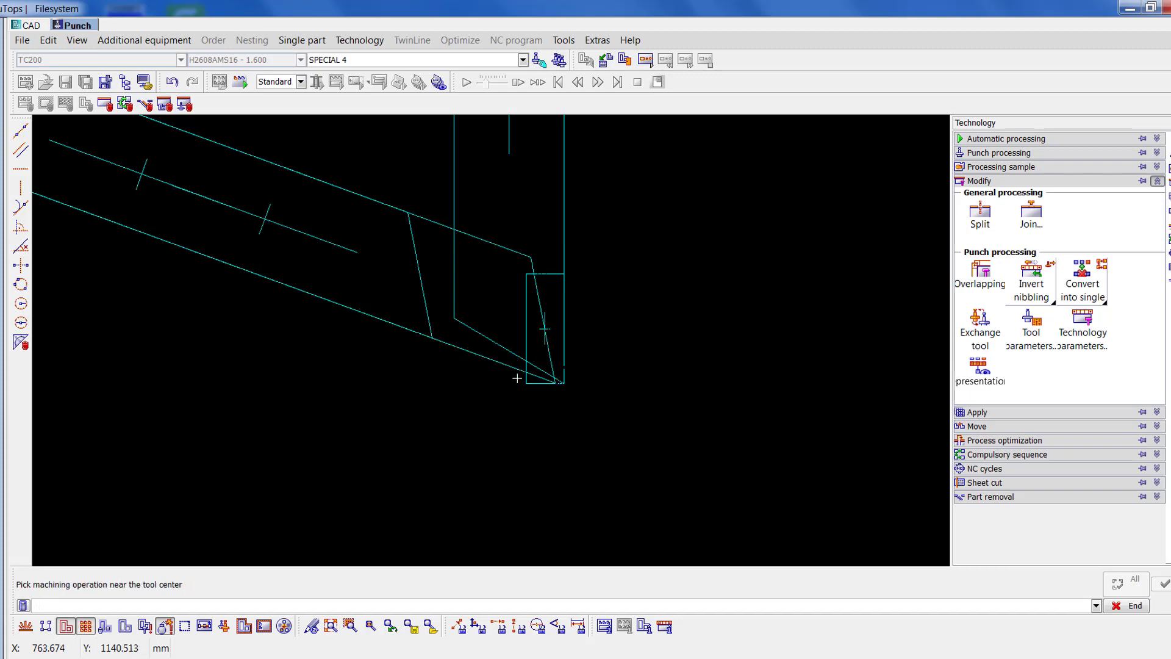
- Zoom around the shifted flap-corner hit, then fit the whole part back into view
scroll(521, 381, up, 3)
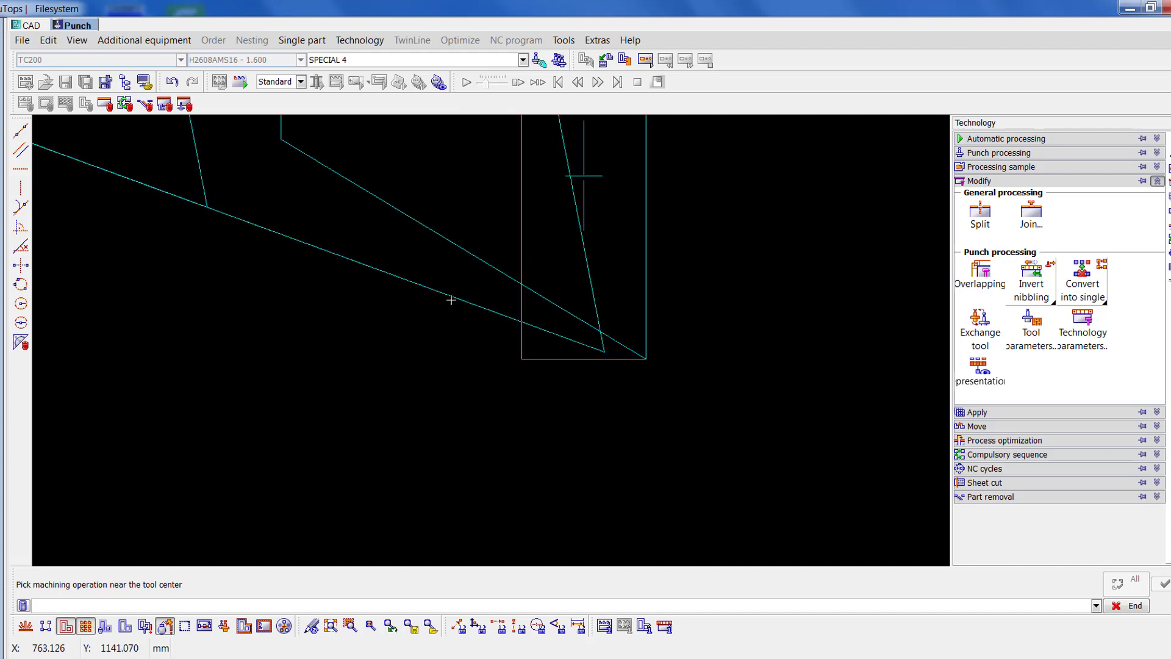
click(330, 626)
scroll(499, 343, up, 4)
scroll(499, 342, up, 2)
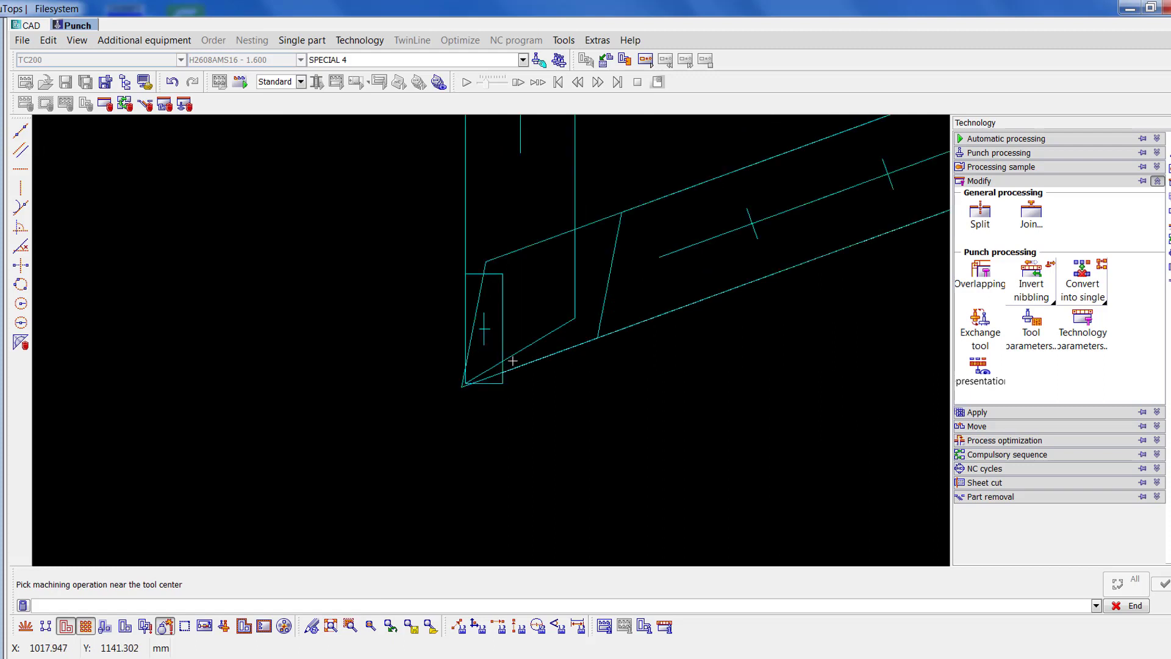
scroll(576, 302, up, 2)
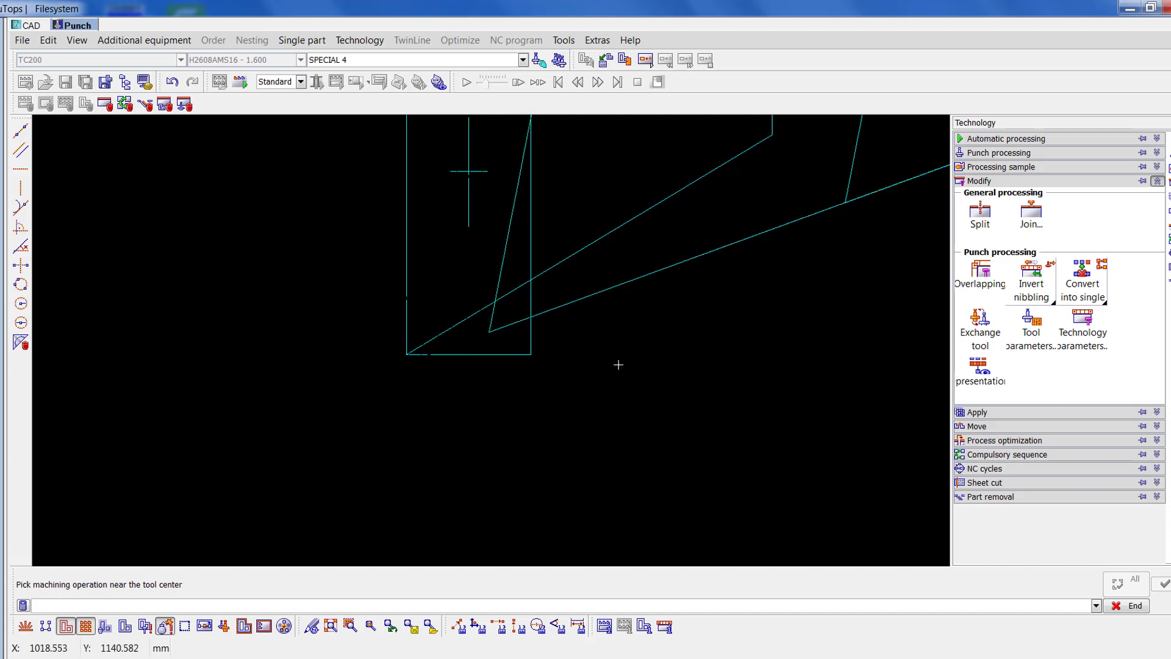
click(333, 630)
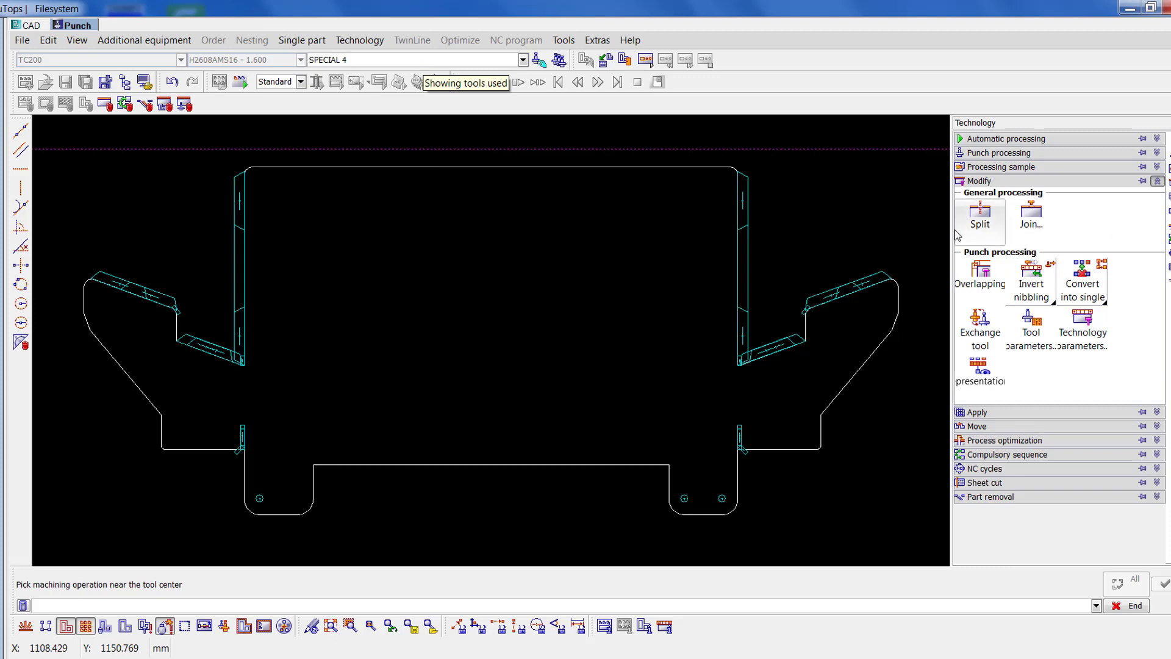
- Punch the bottom edges of the right and left tabs, then list the tools already used
click(1008, 153)
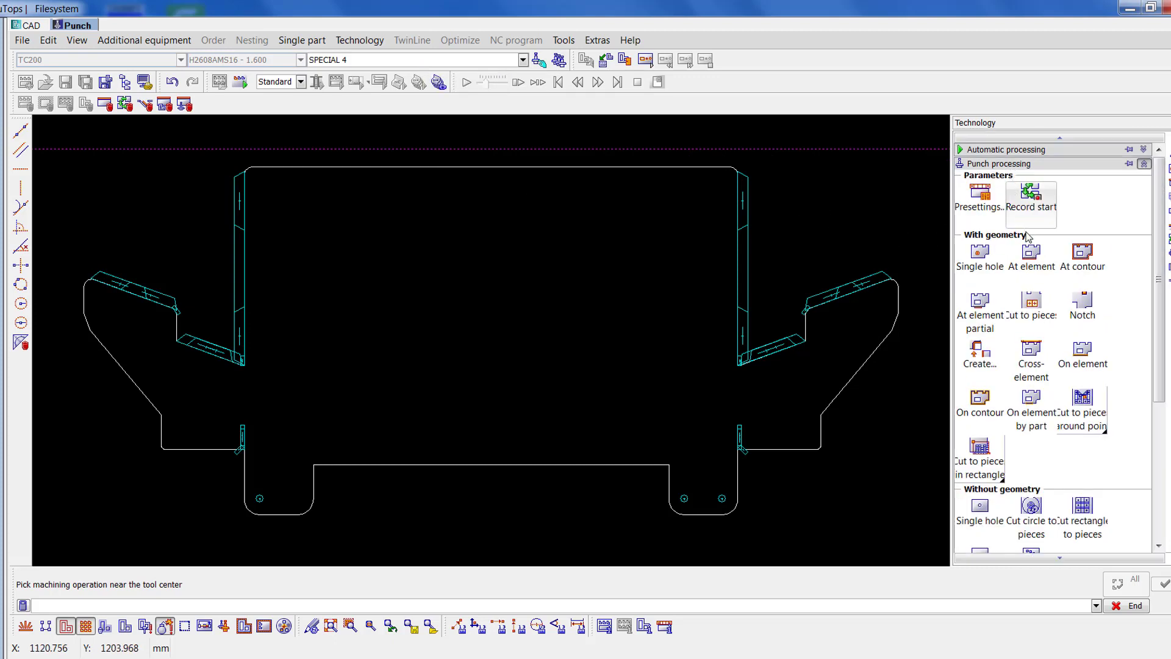
click(1037, 260)
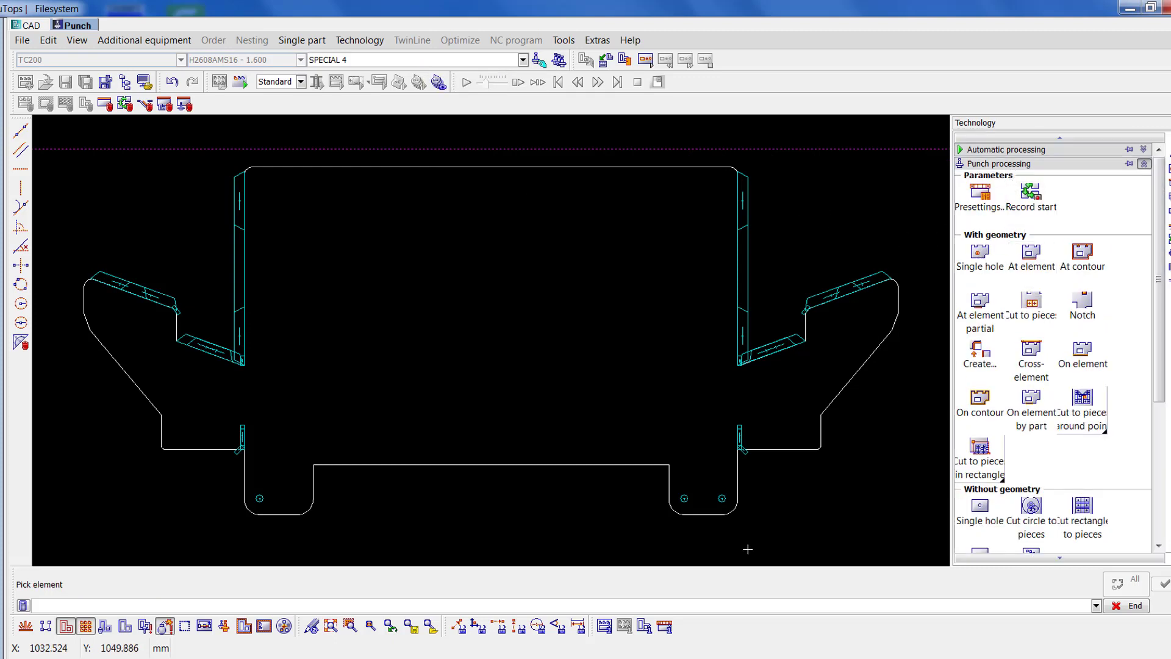
click(707, 514)
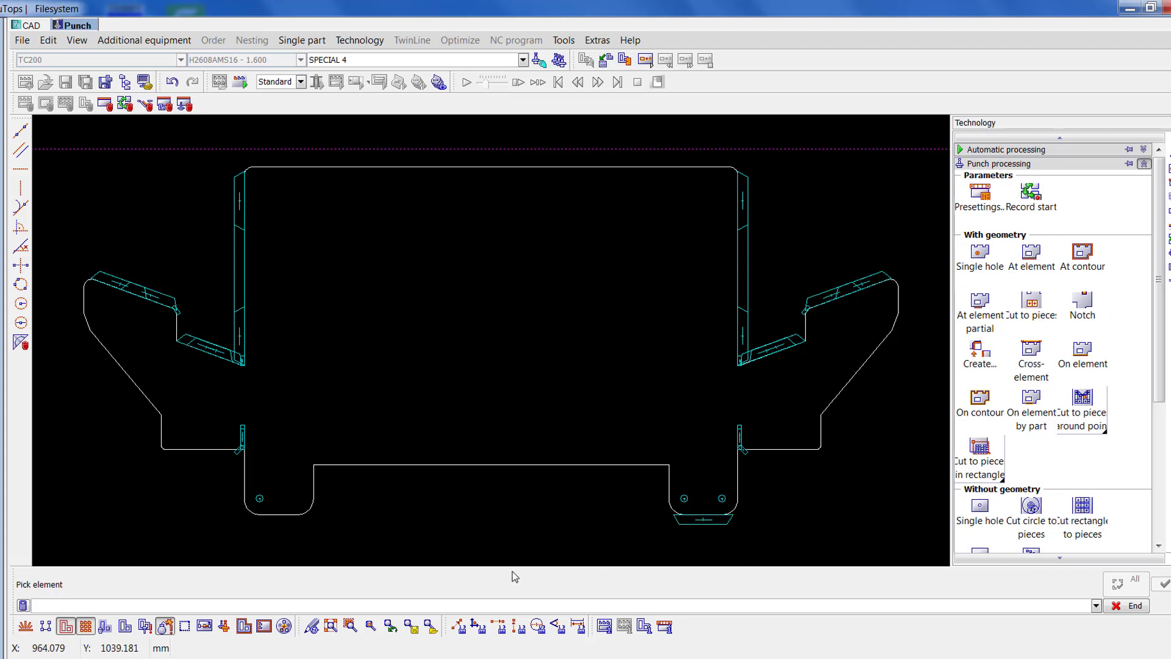
click(277, 515)
scroll(230, 474, up, 3)
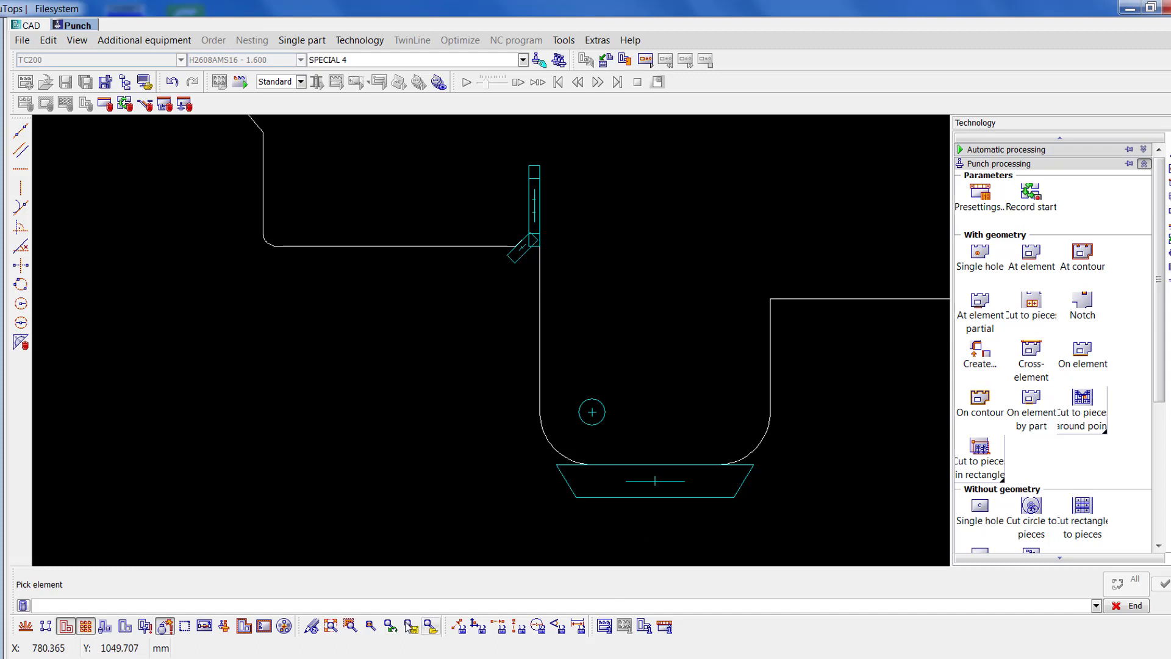
click(330, 626)
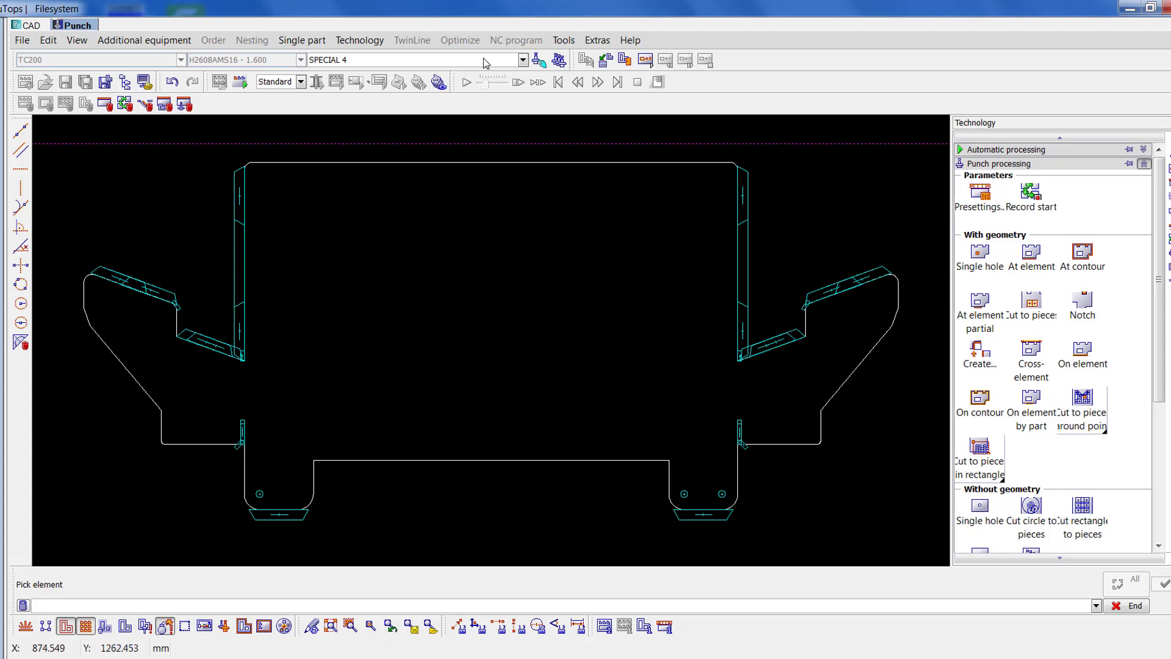
click(559, 59)
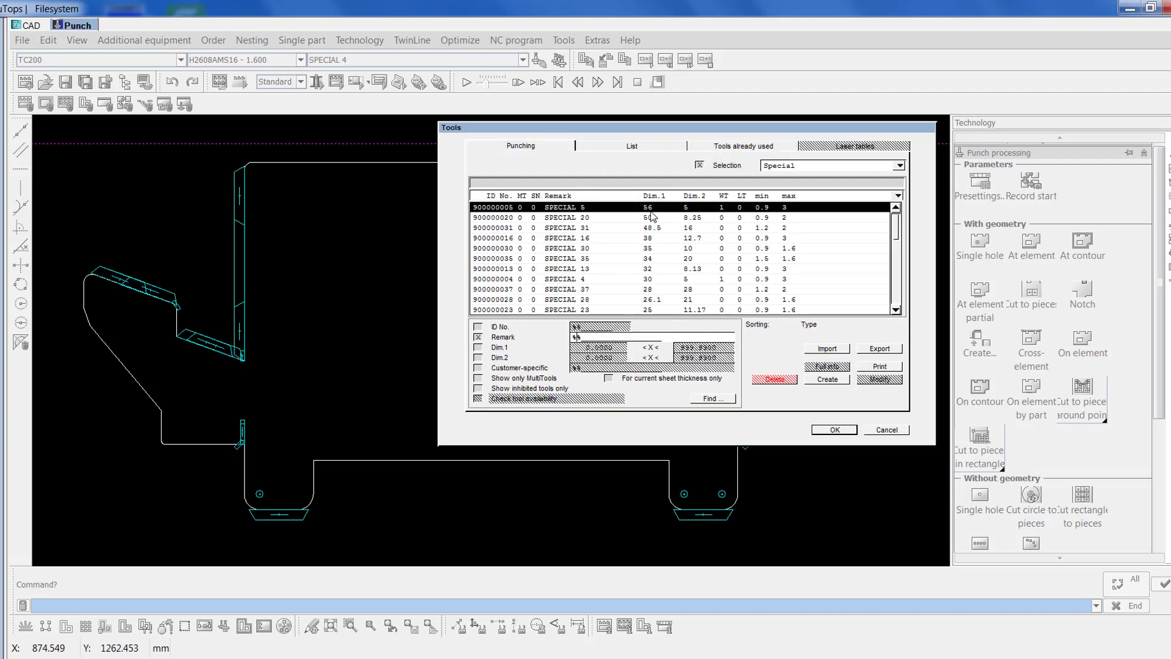
- Use SPECIAL 5 to punch the top edge, both outer diagonal edges and the bottom middle edge
click(834, 430)
click(1031, 255)
click(270, 162)
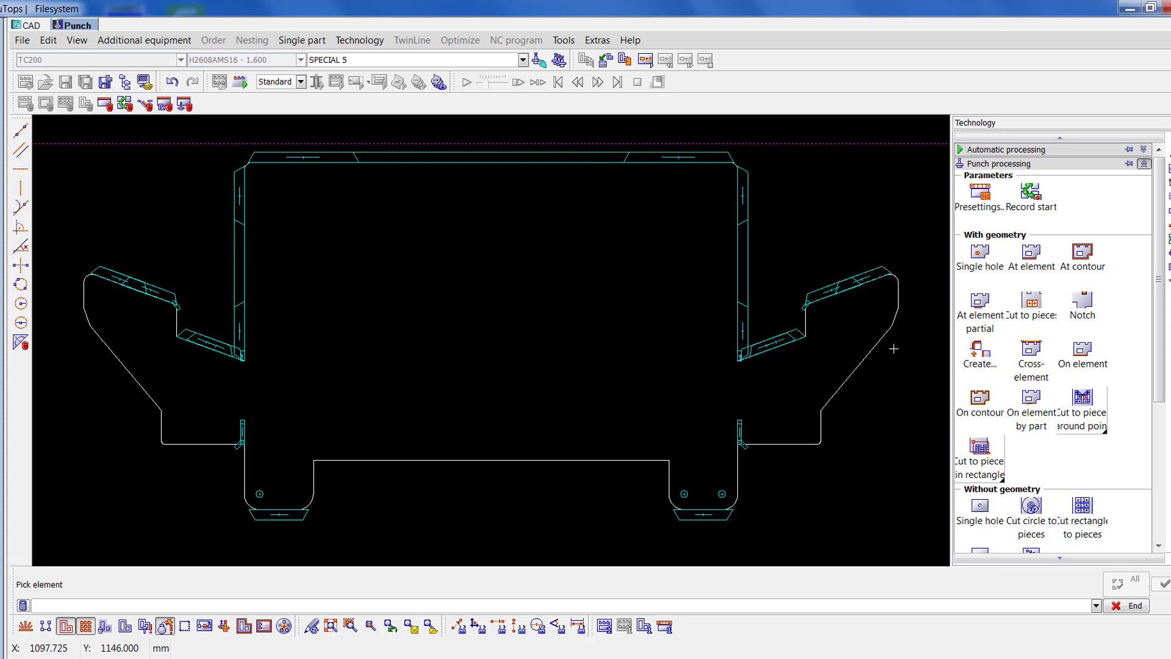
click(824, 404)
click(643, 461)
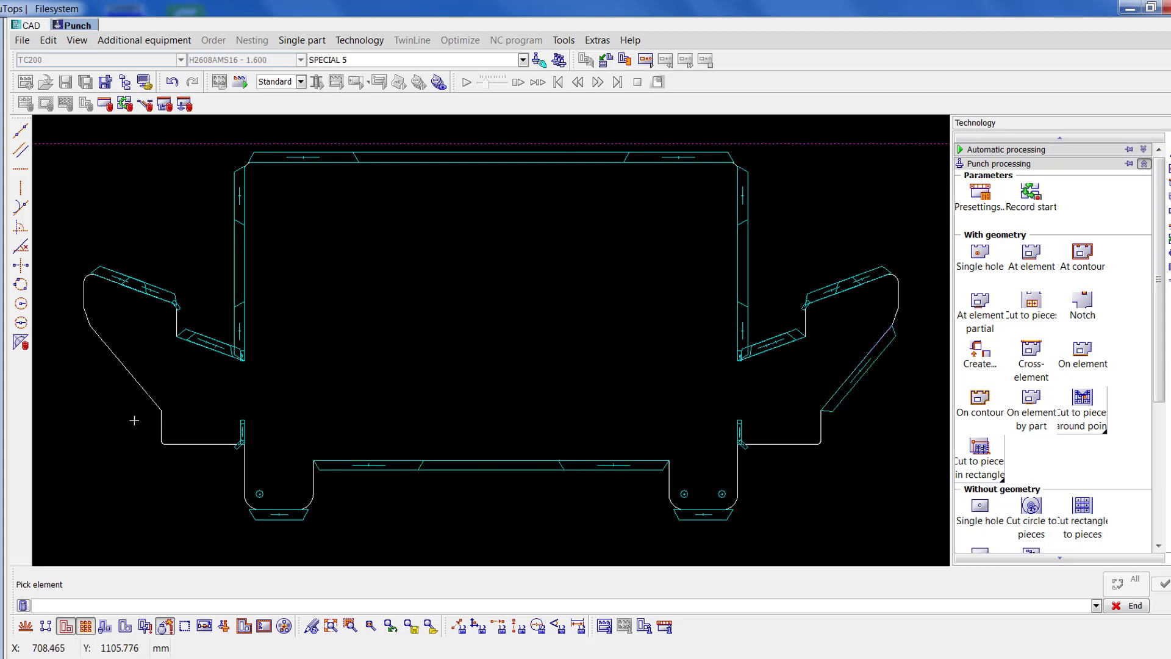
click(143, 403)
scroll(730, 179, up, 2)
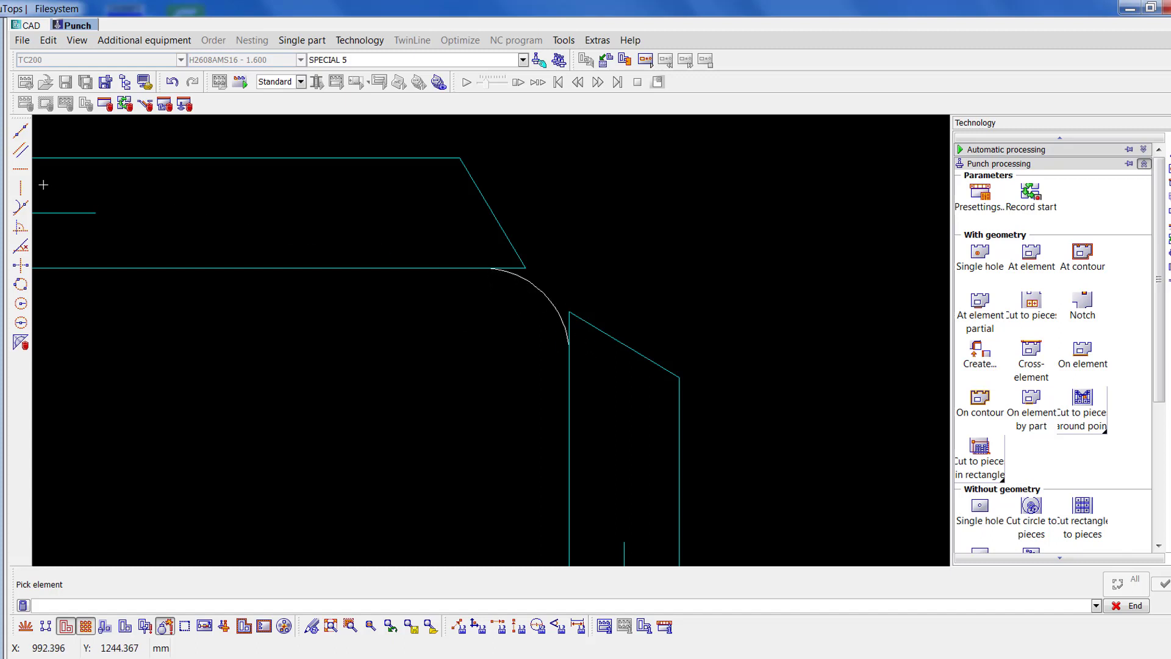
scroll(486, 280, up, 3)
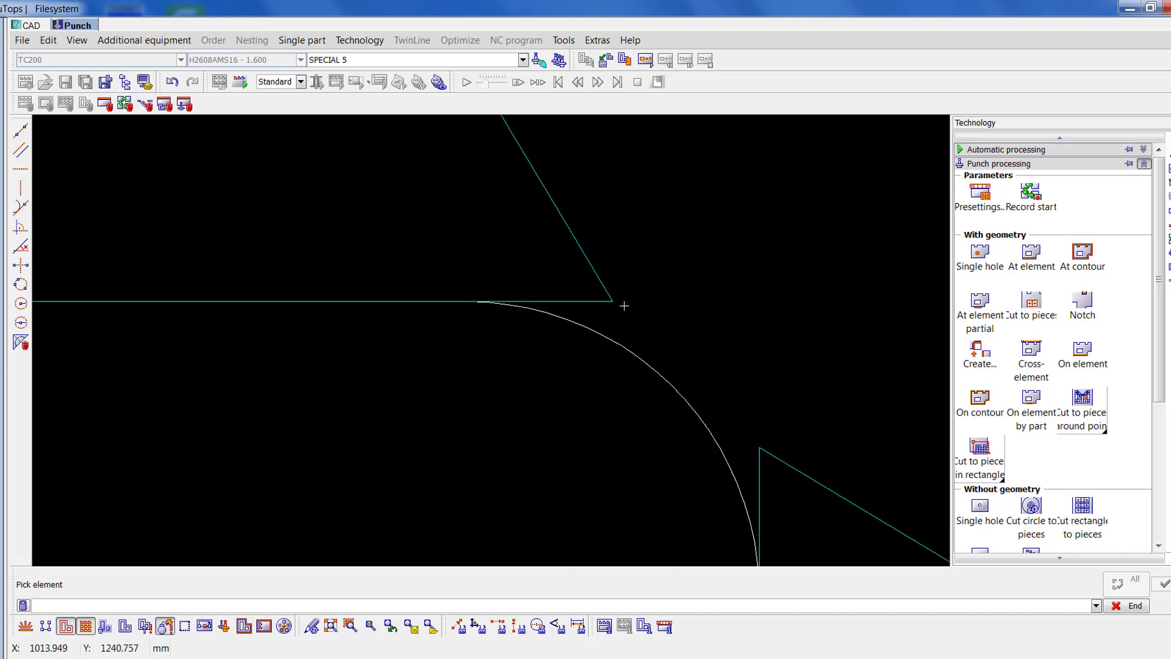
click(331, 626)
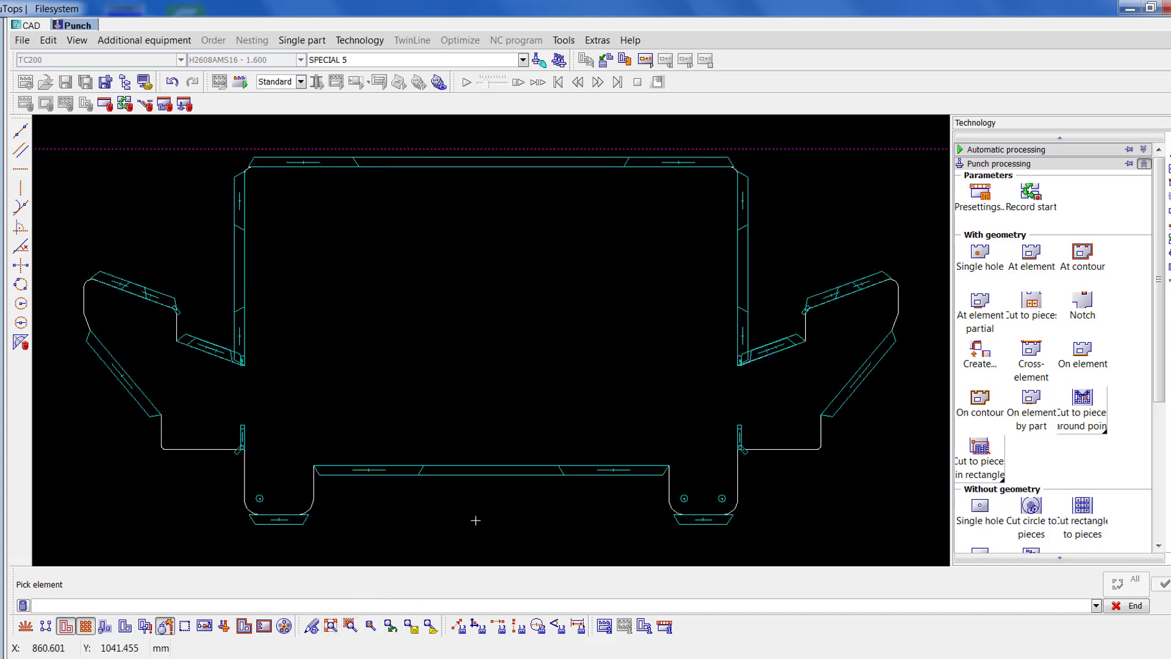
- Choose SPECIAL 8 from the full punching tool list as the active tool
click(500, 64)
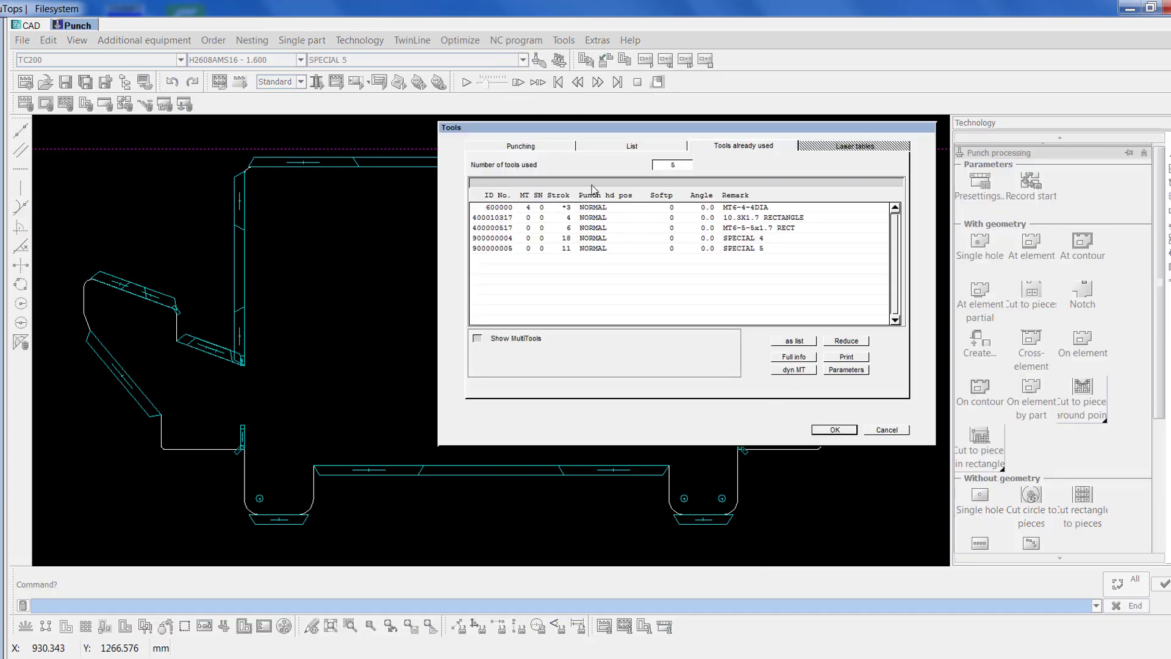
click(520, 146)
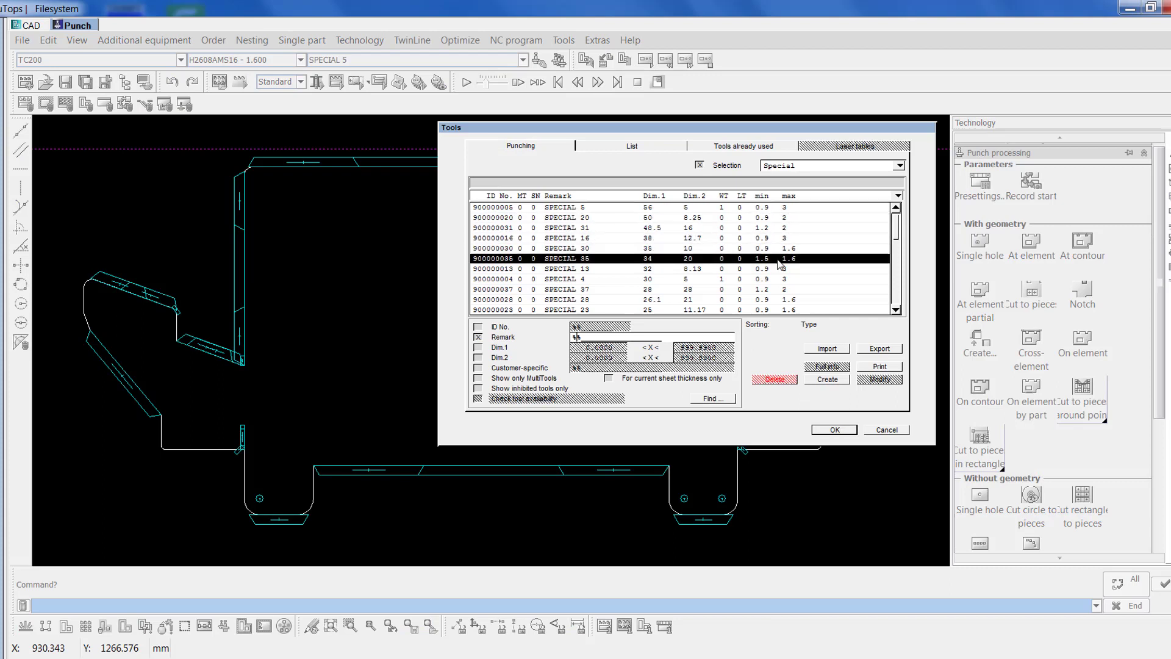
click(675, 311)
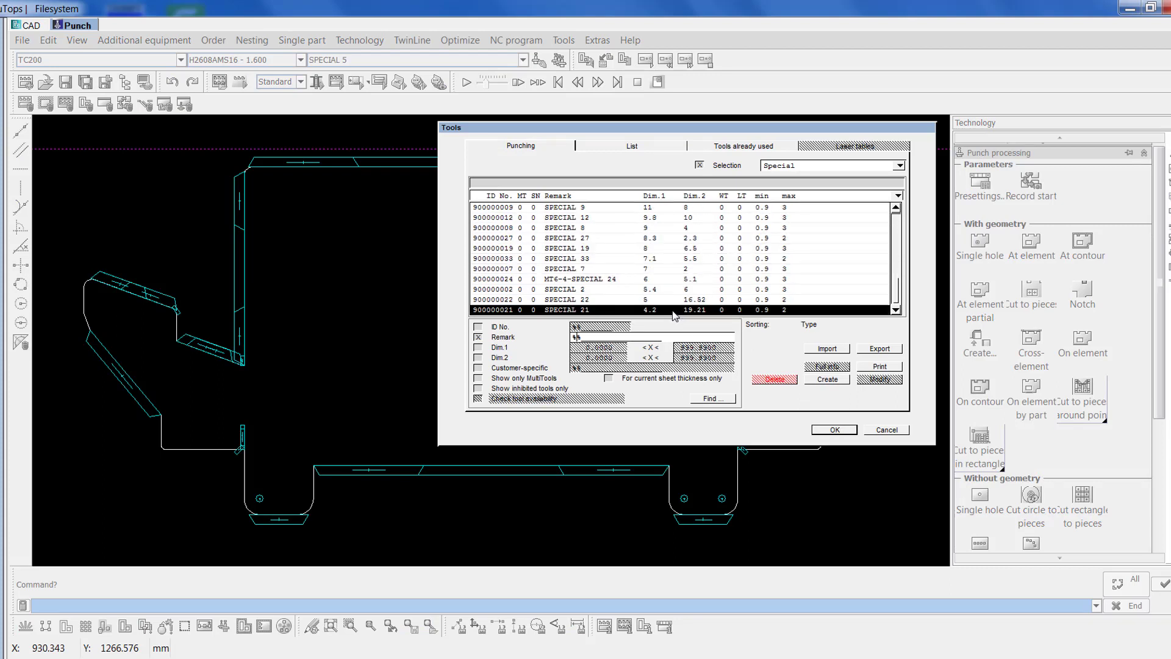
drag(673, 315, 671, 229)
click(820, 430)
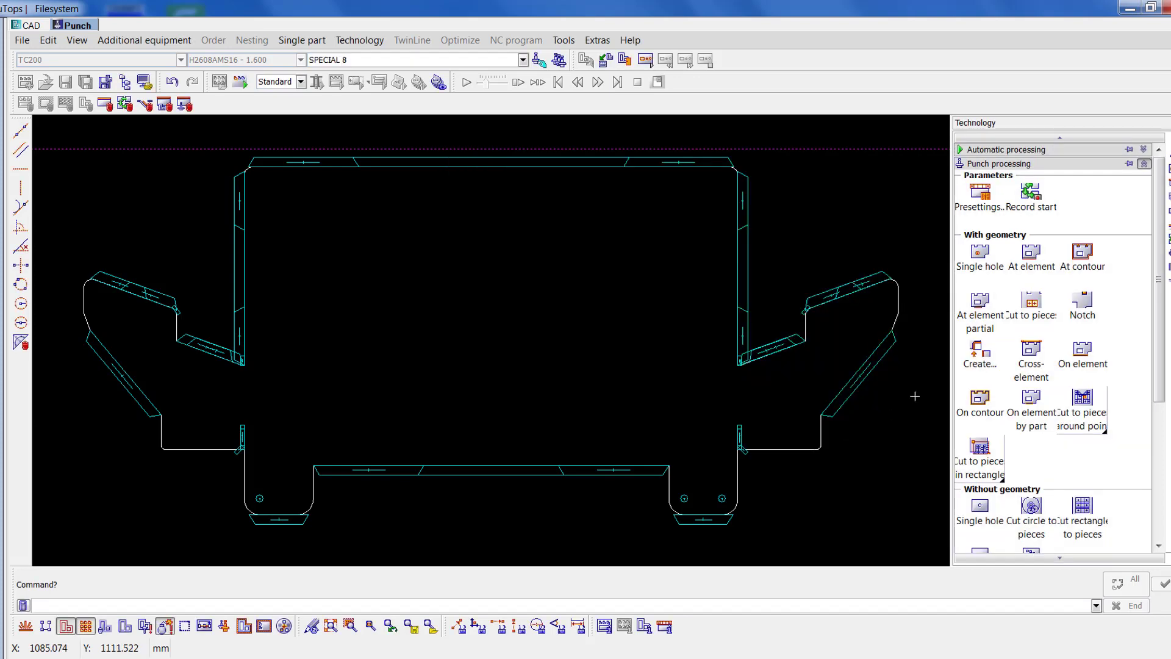
- Place a custom punch hit on the top-right corner arc, dismissing the no-cutting-edge warning
click(983, 359)
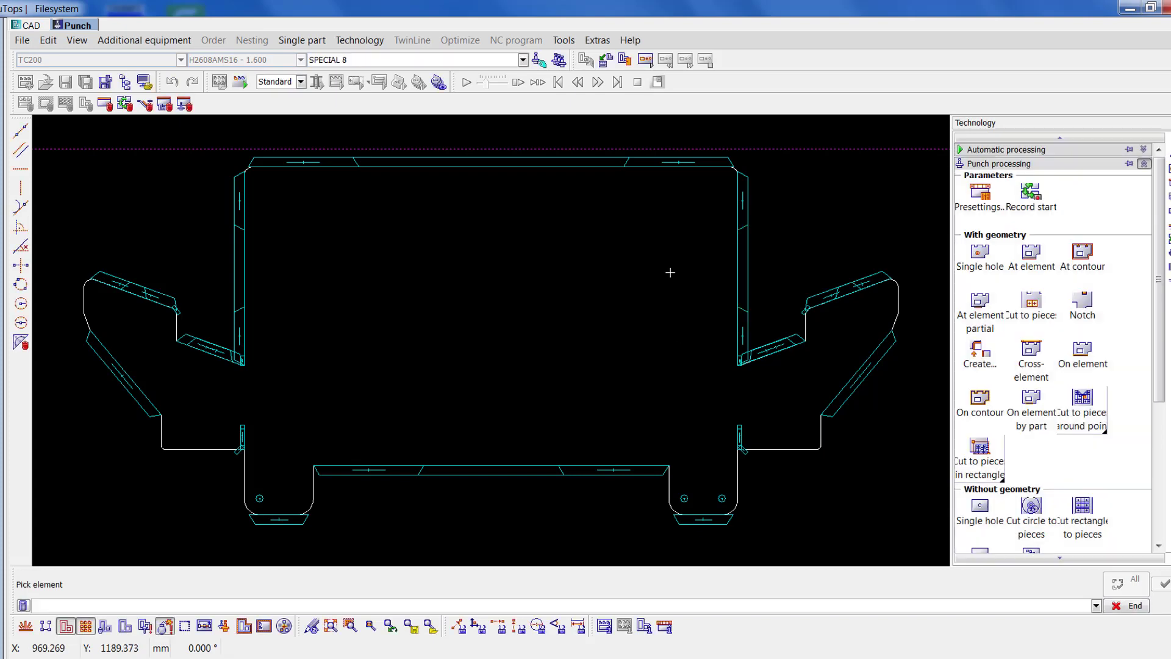
double_click(640, 272)
scroll(719, 190, up, 3)
click(508, 327)
click(844, 304)
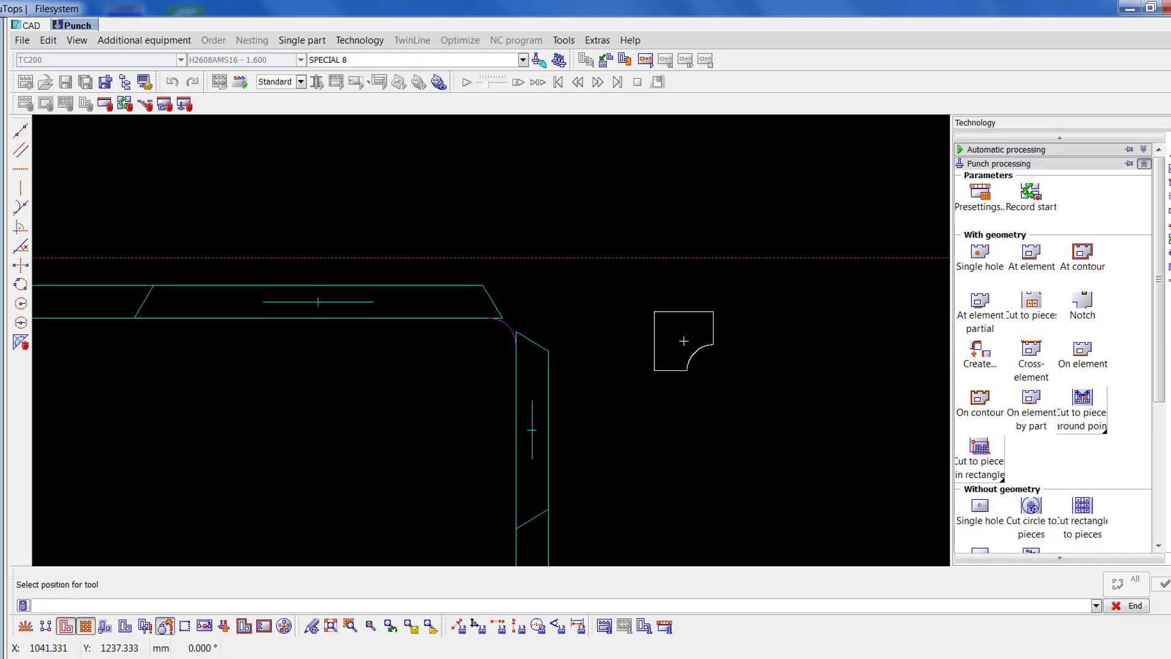
click(687, 343)
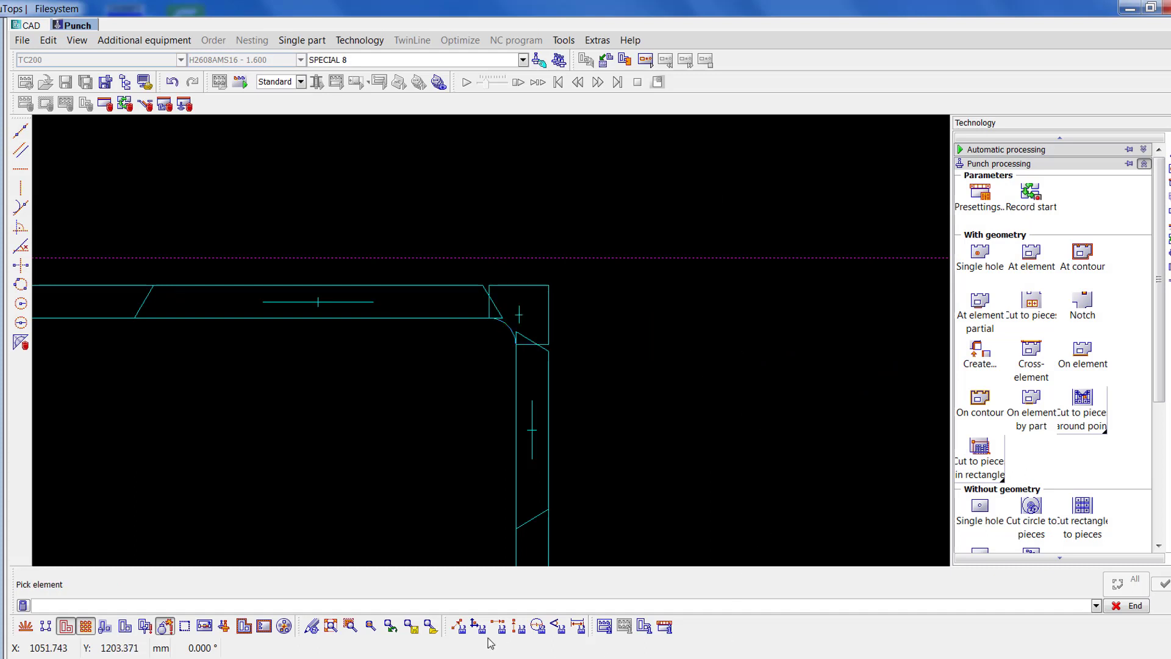
- Punch the top-left corner and the rounded upper-right corner, then view the whole part
click(330, 626)
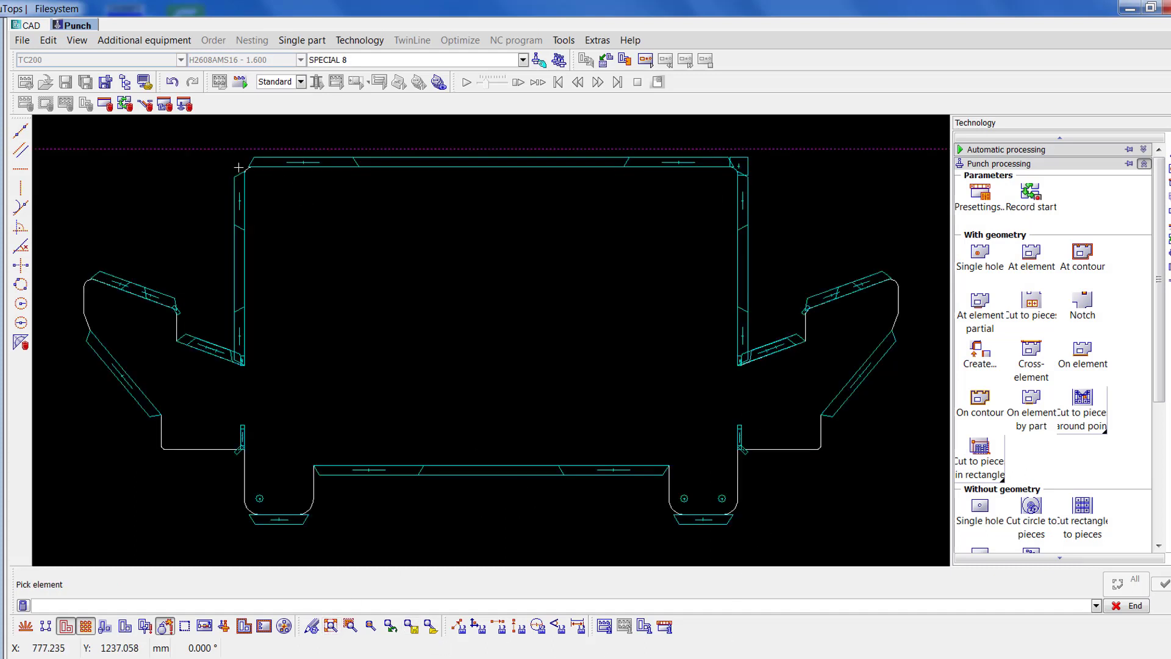
scroll(510, 342, up, 3)
click(510, 340)
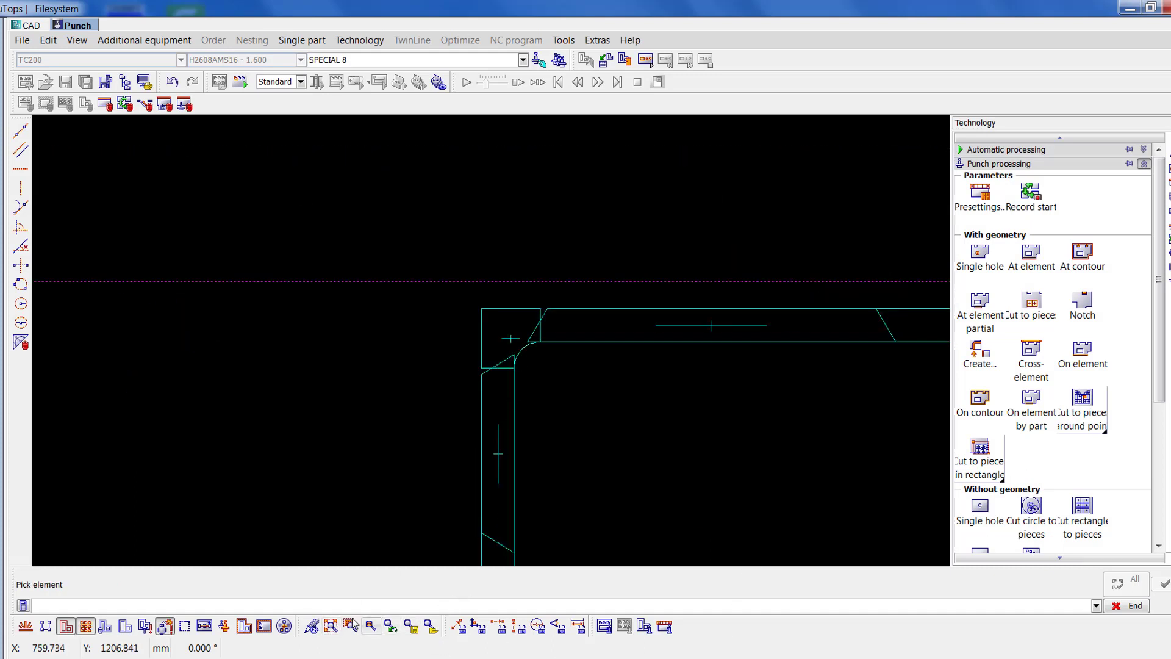
click(330, 625)
scroll(90, 295, up, 5)
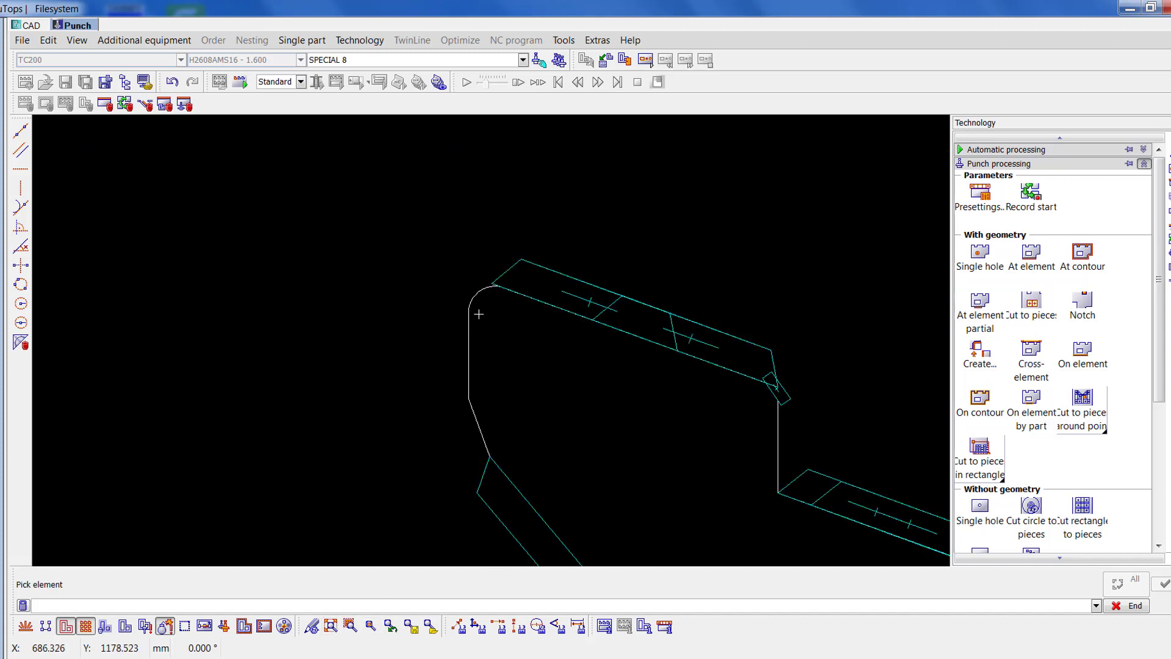
scroll(484, 309, down, 3)
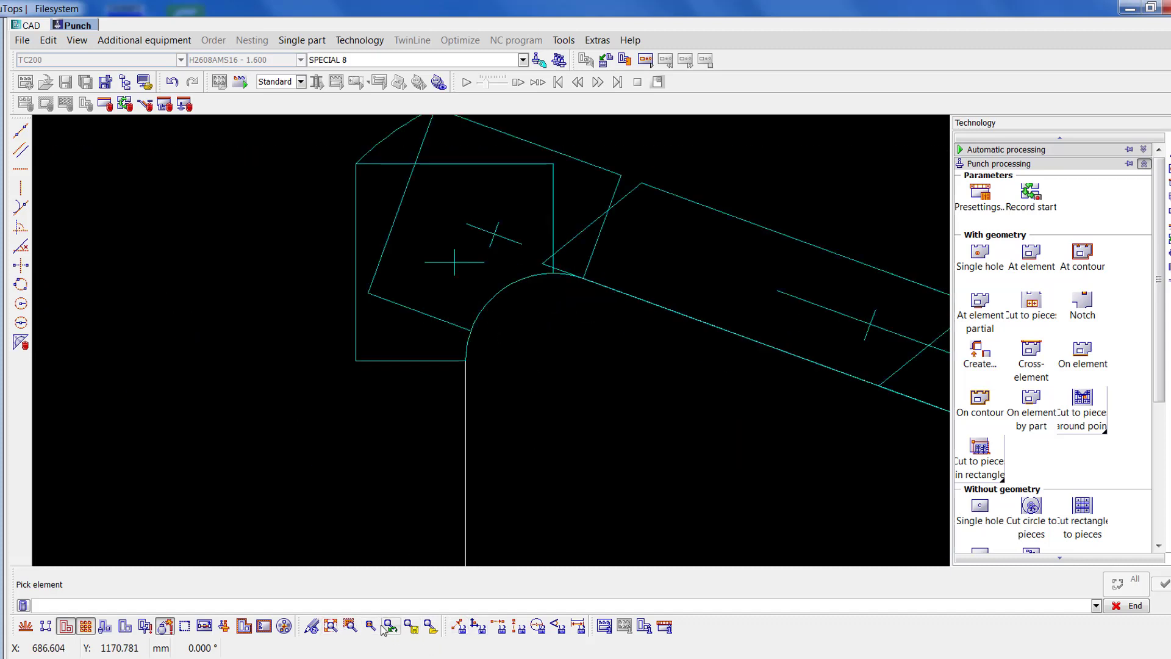
click(330, 625)
scroll(869, 294, up, 5)
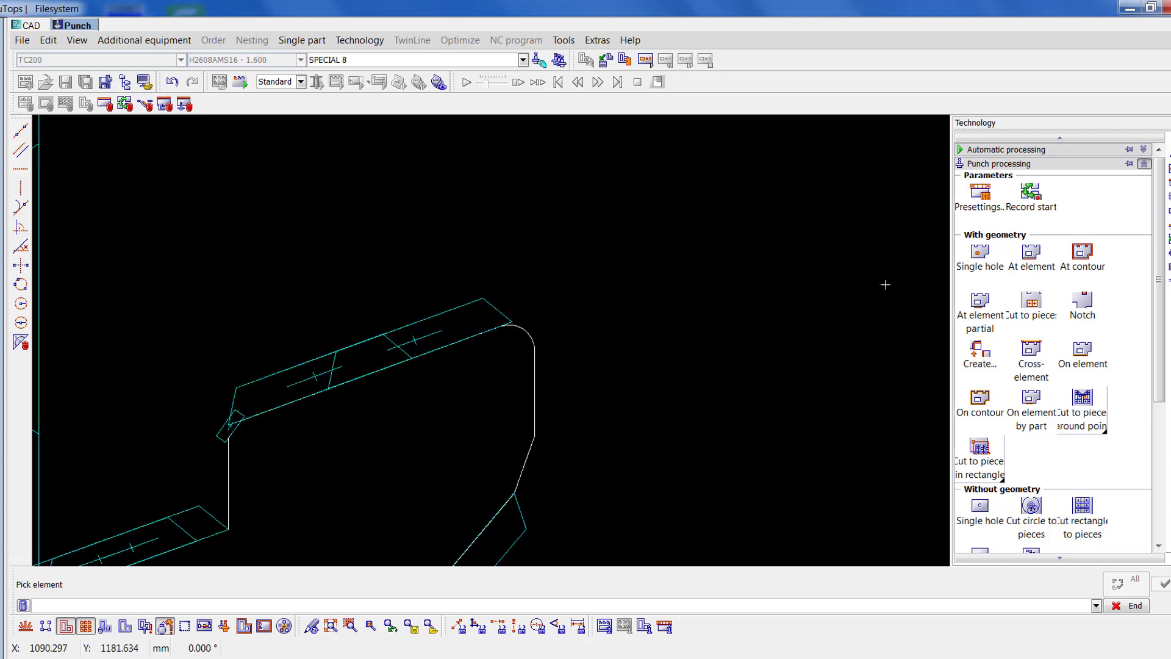
click(518, 328)
click(331, 626)
scroll(491, 339, up, 5)
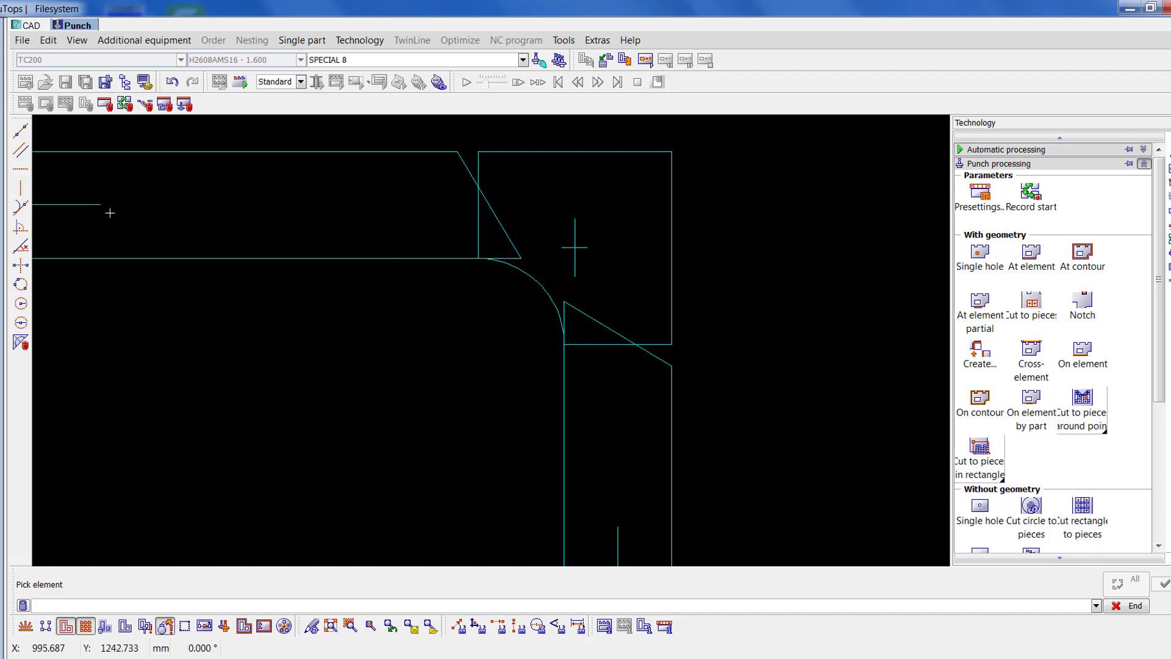
- Add vertical, parallel and horizontal construction lines at the corner and through the triangle tip
click(20, 187)
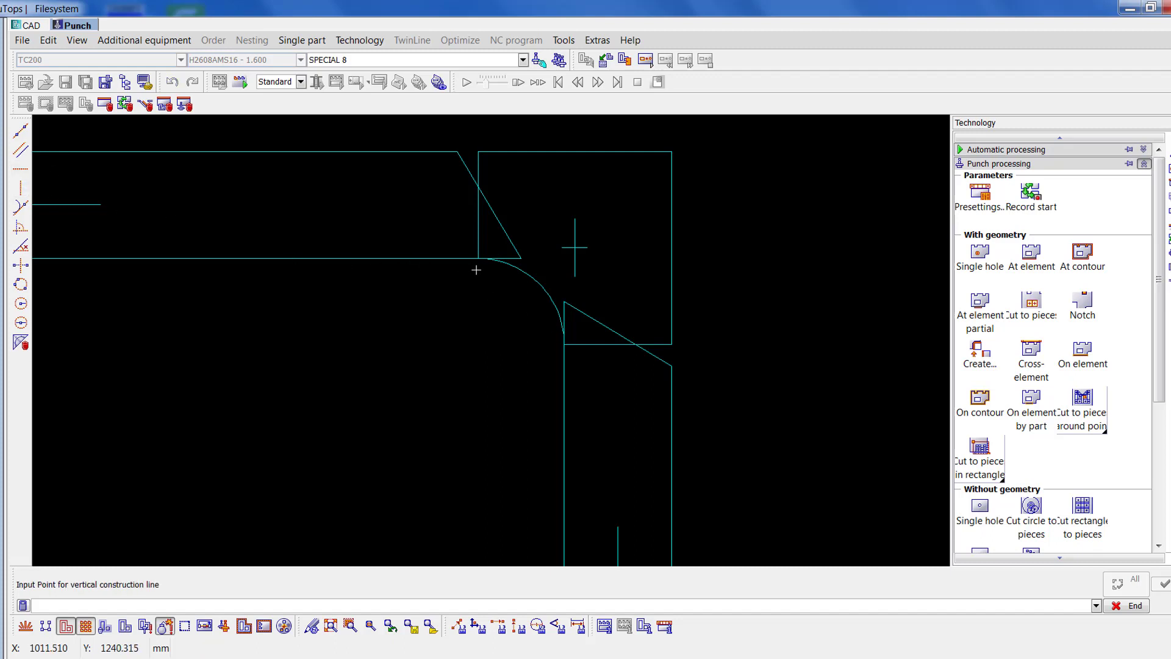
click(477, 229)
click(21, 151)
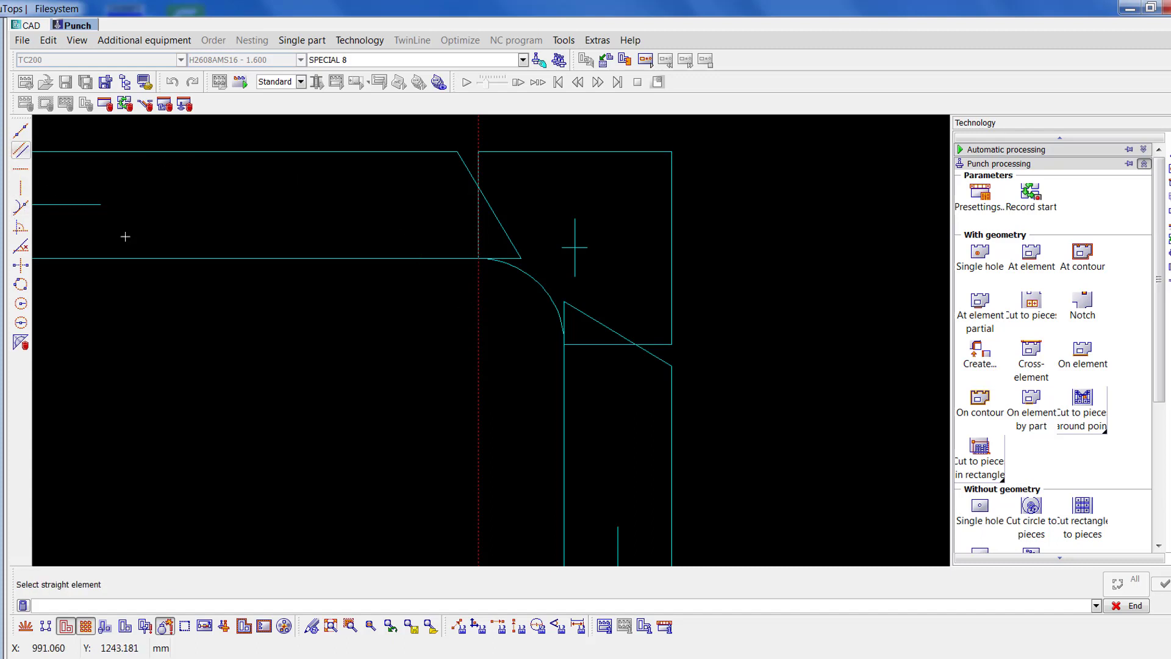
click(477, 346)
click(520, 358)
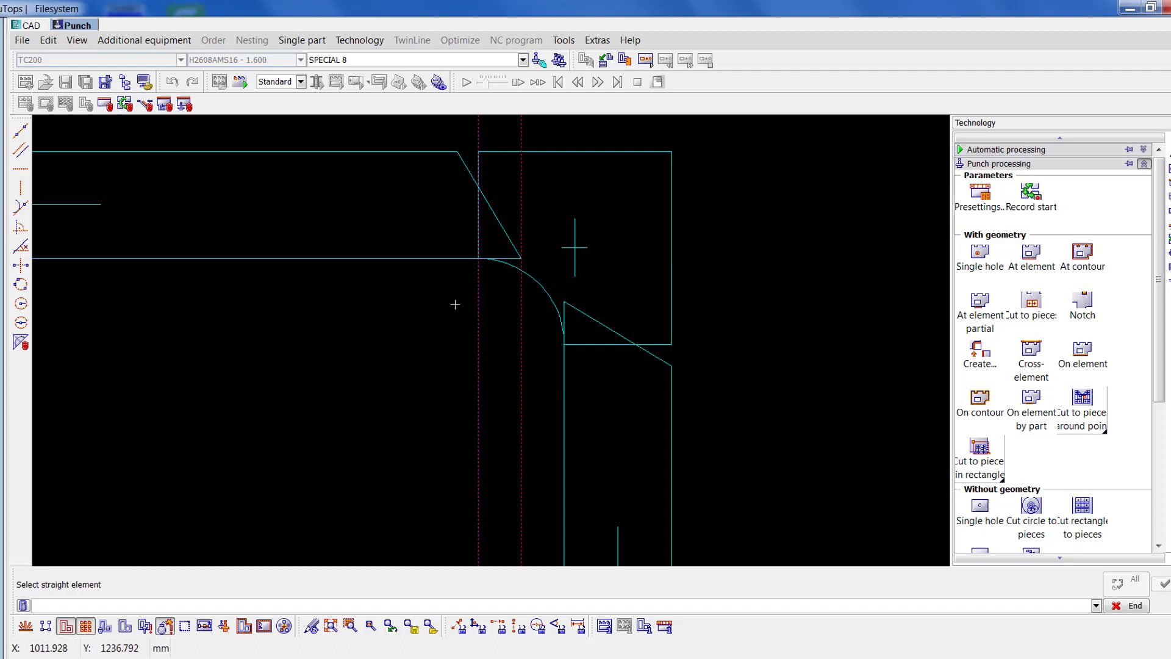
click(417, 258)
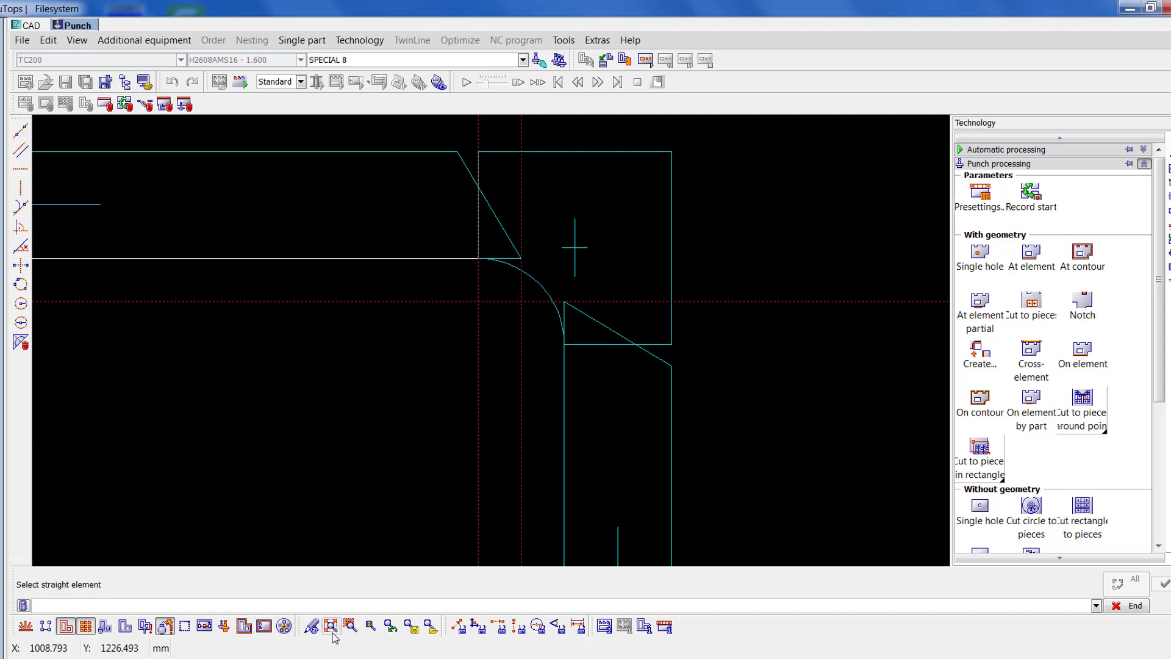
click(351, 625)
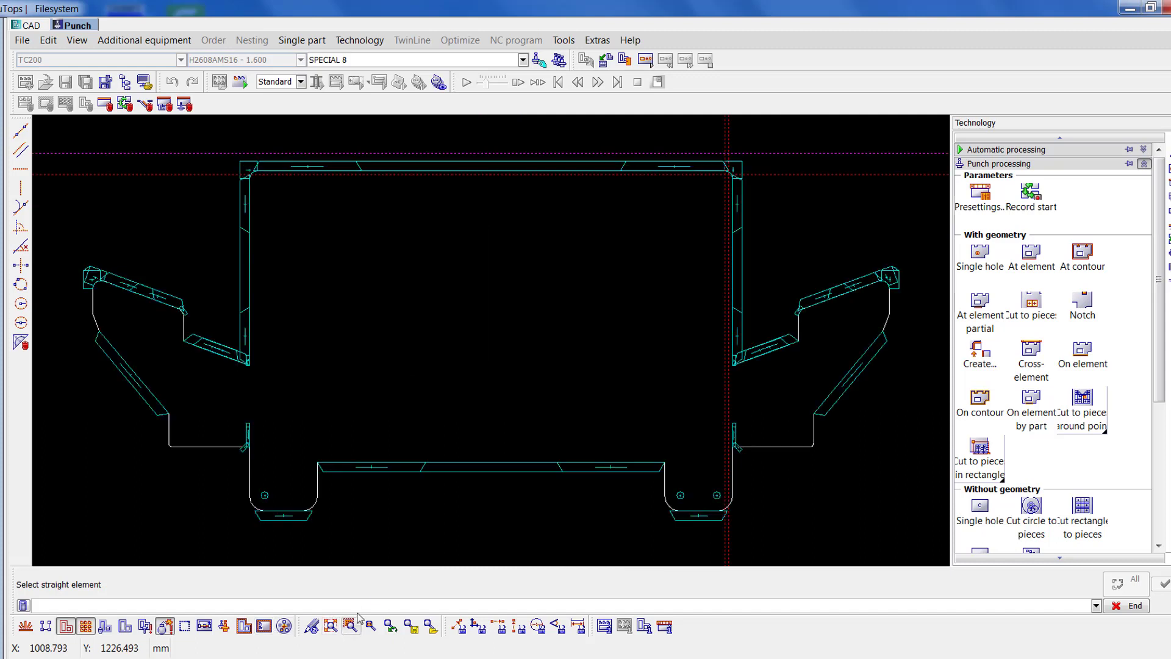
- Draw parallel construction lines offset 28 from the top edge
click(188, 176)
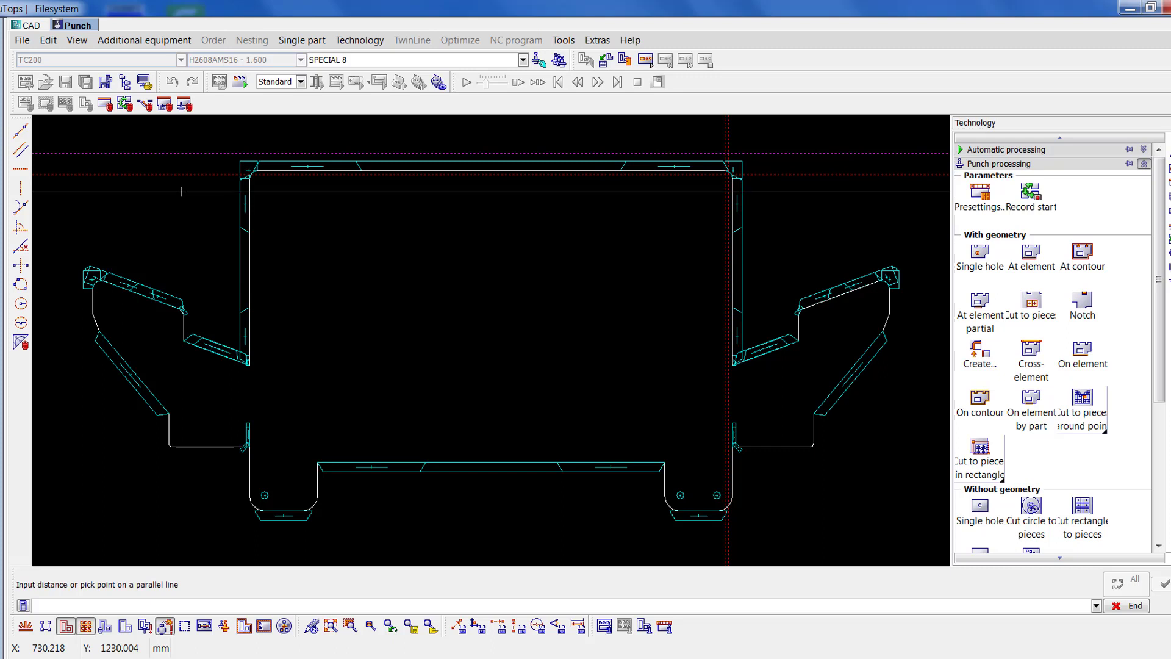
text(28)
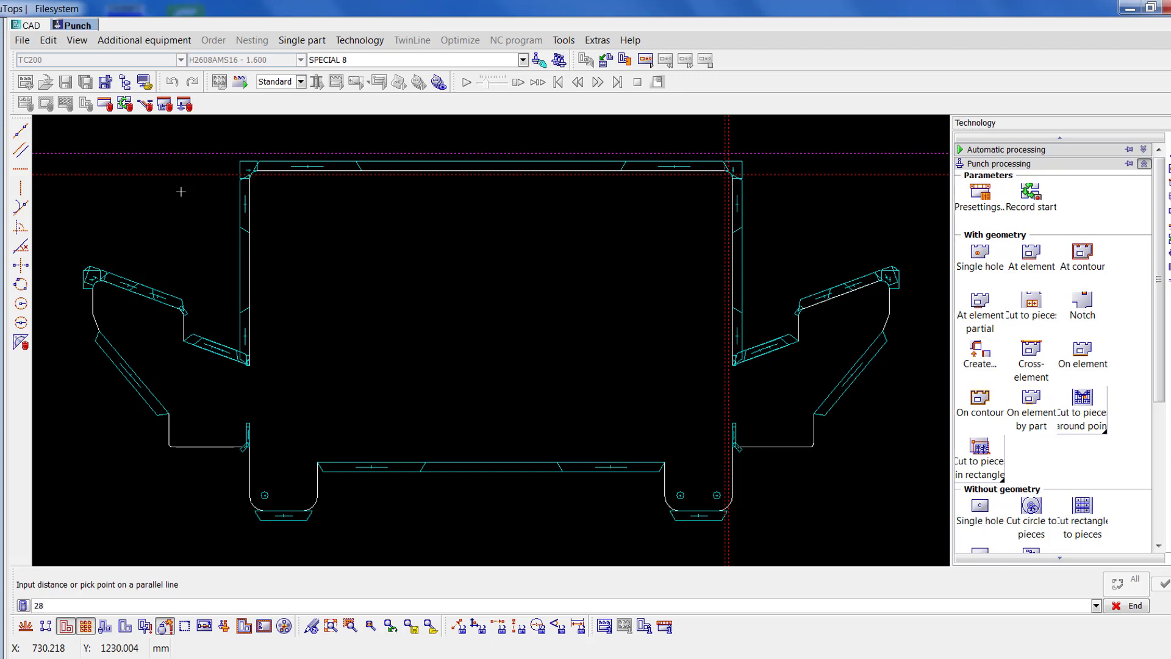
key(Return)
right_click(296, 293)
click(323, 229)
right_click(332, 264)
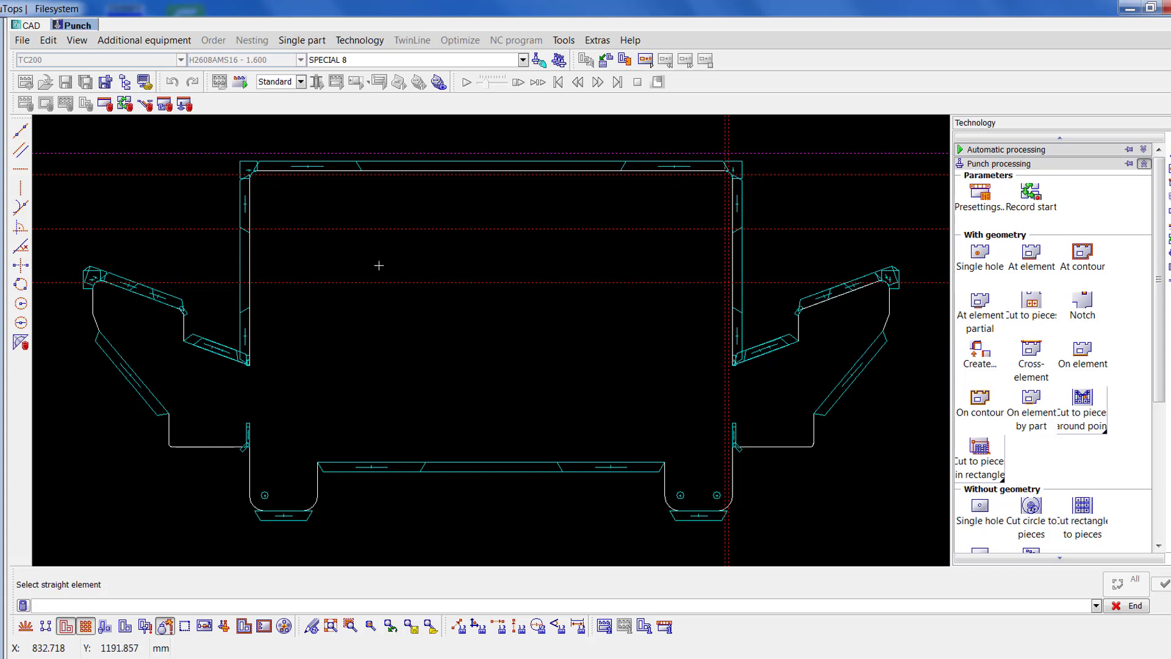
- Add a construction line offset 2.5 from the left edge and one along the right edge
click(250, 258)
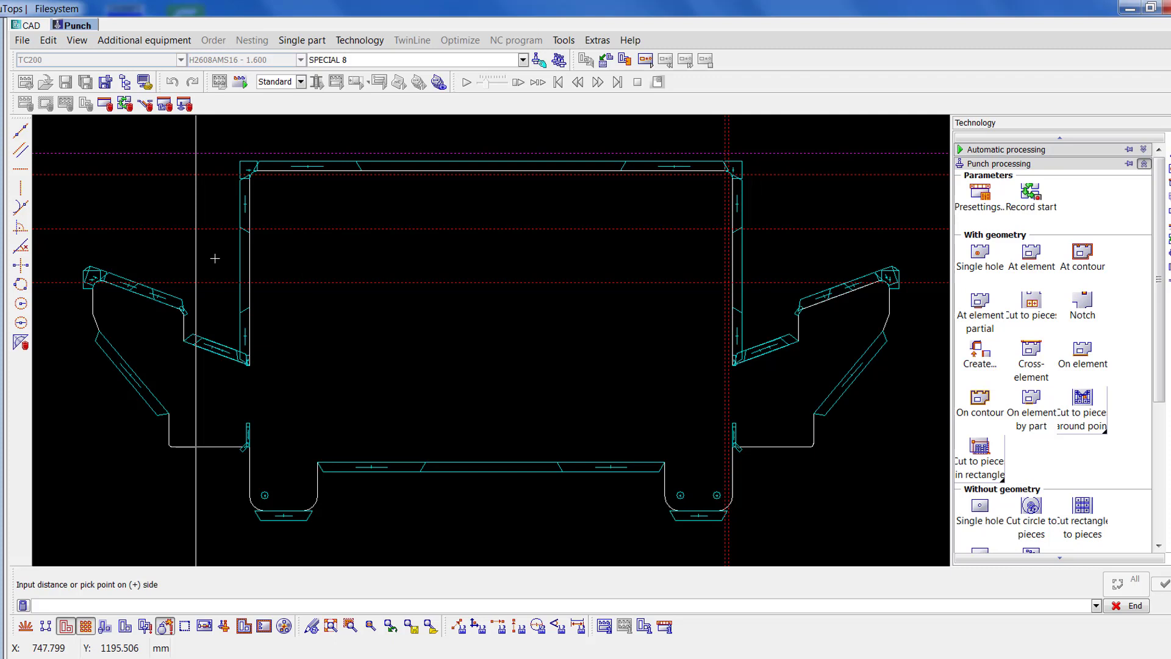
text(2.5)
key(Return)
right_click(539, 252)
scroll(727, 250, up, 5)
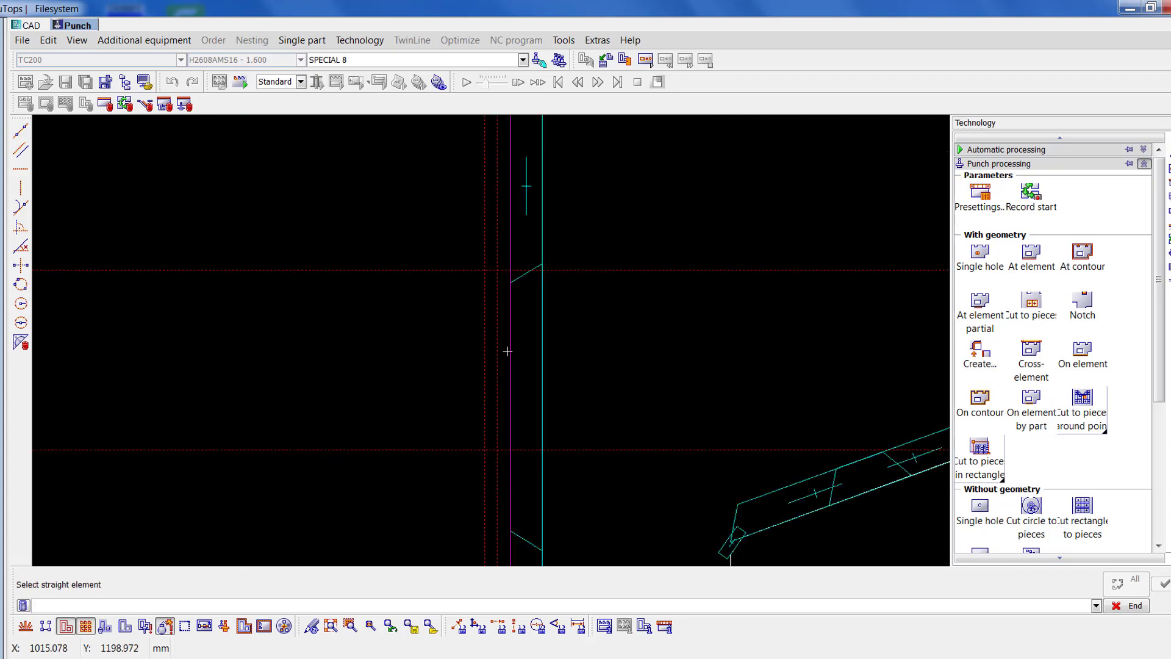
click(511, 359)
right_click(622, 372)
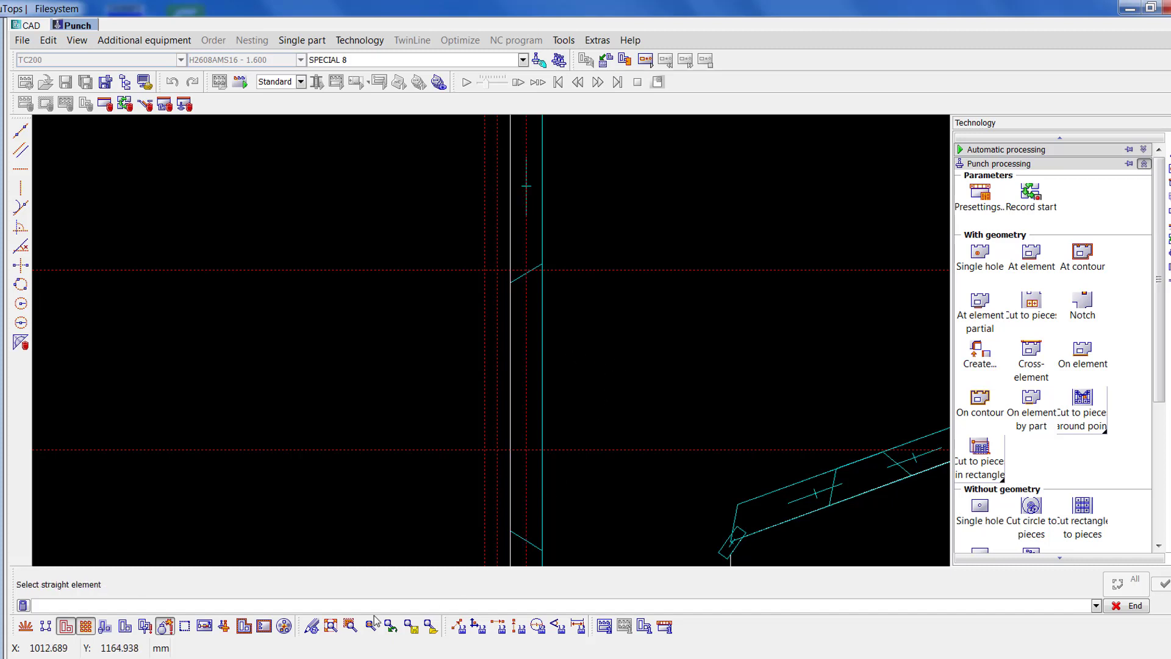
click(330, 626)
scroll(727, 197, up, 4)
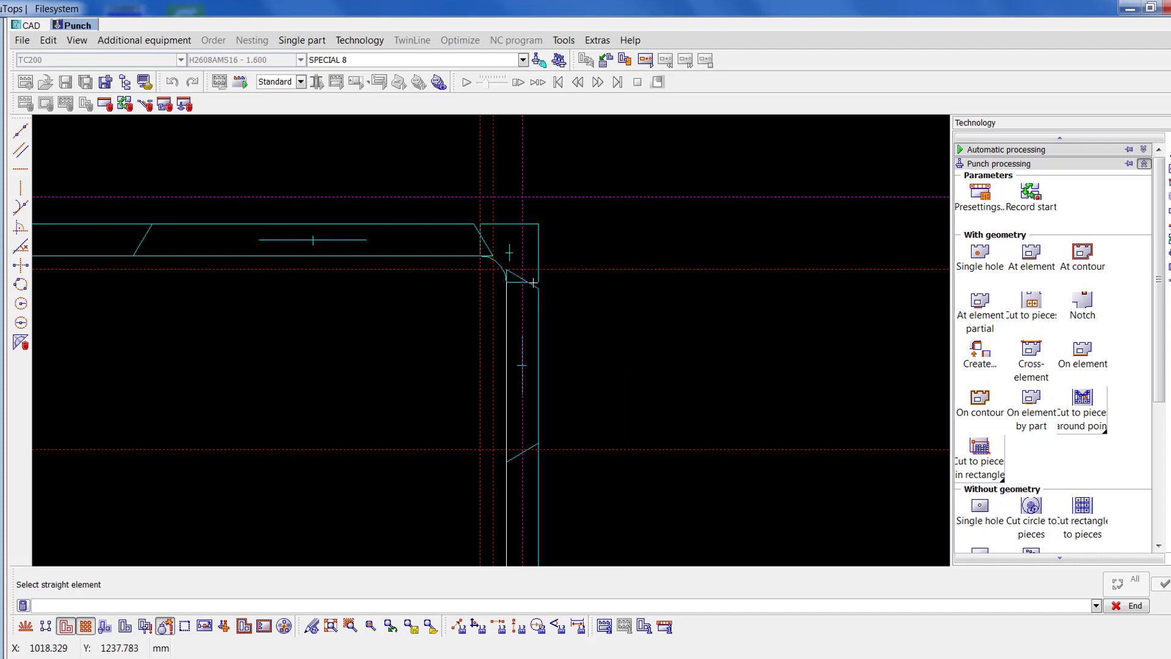
scroll(507, 252, up, 3)
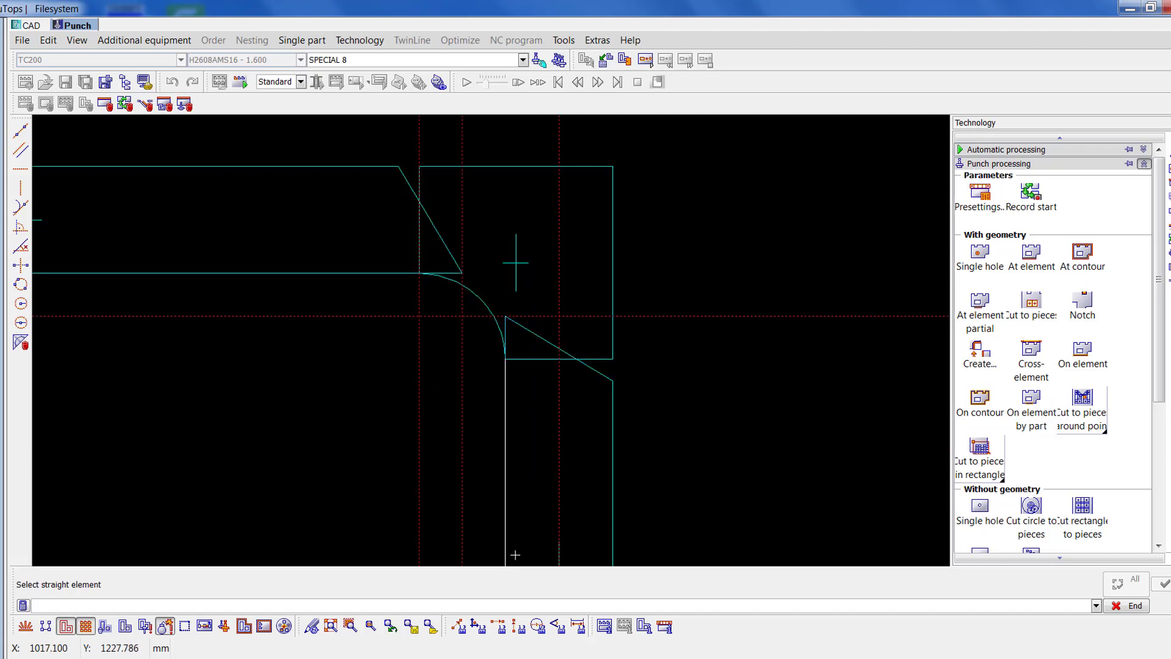
click(330, 626)
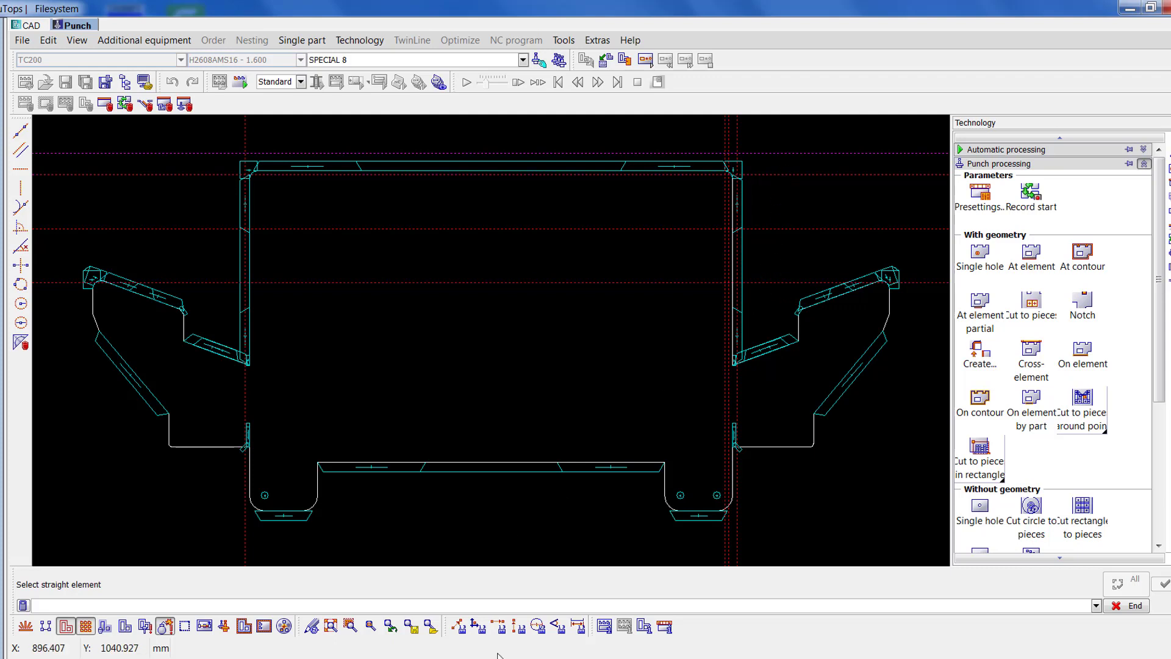
- Measure the 56 distance on the side edge with the dimension tool
click(519, 626)
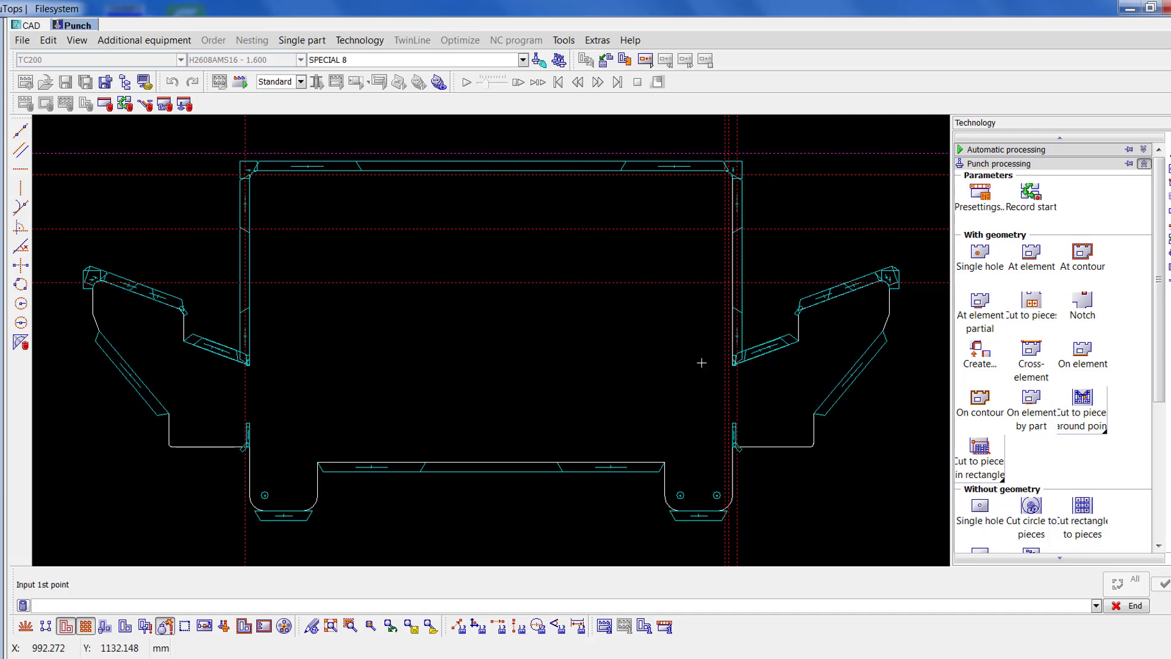
click(783, 281)
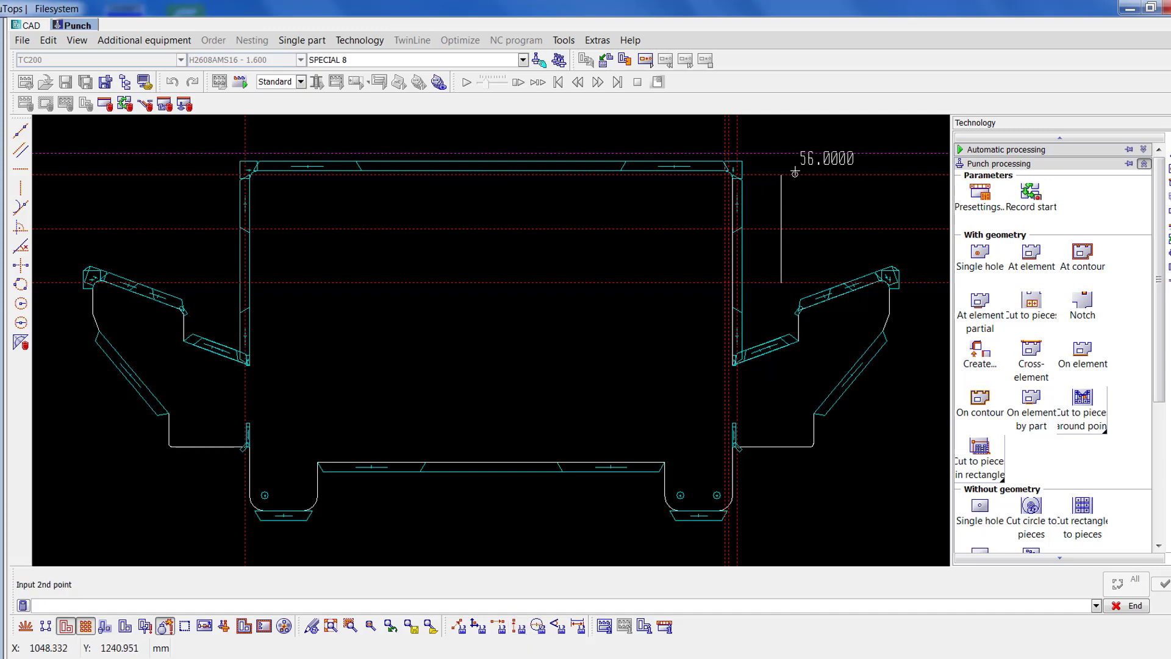
click(794, 172)
click(842, 303)
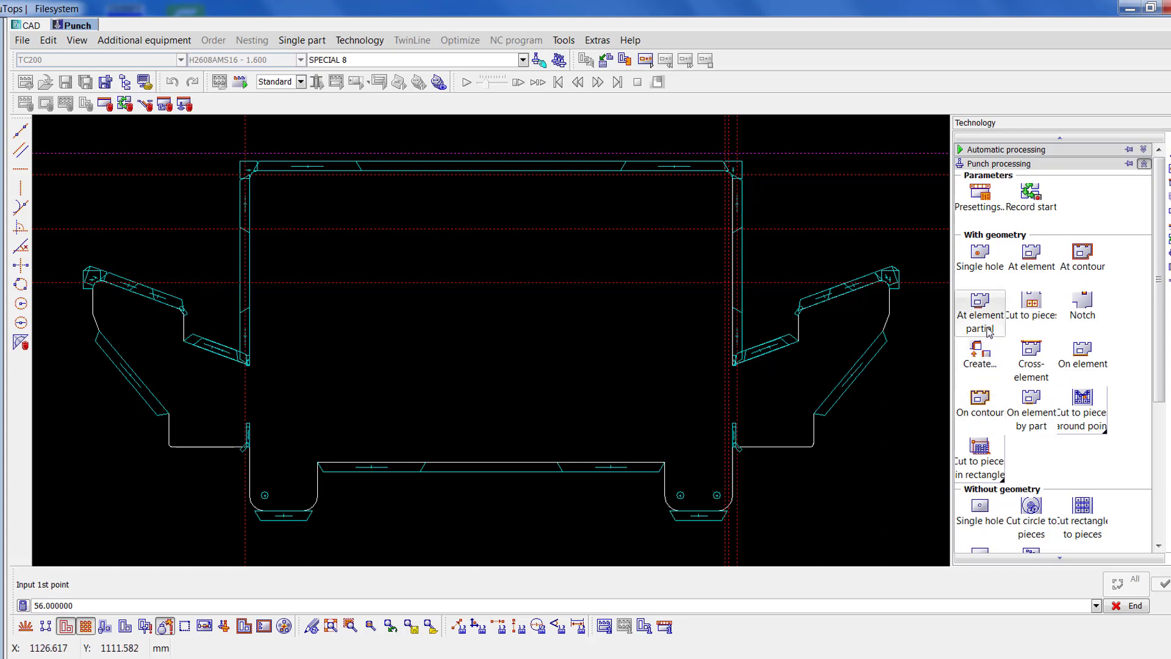
- Apply a -56.0 overlap to the right and left edge hits and exchange the top hit's tool to SPECIAL 5
click(996, 164)
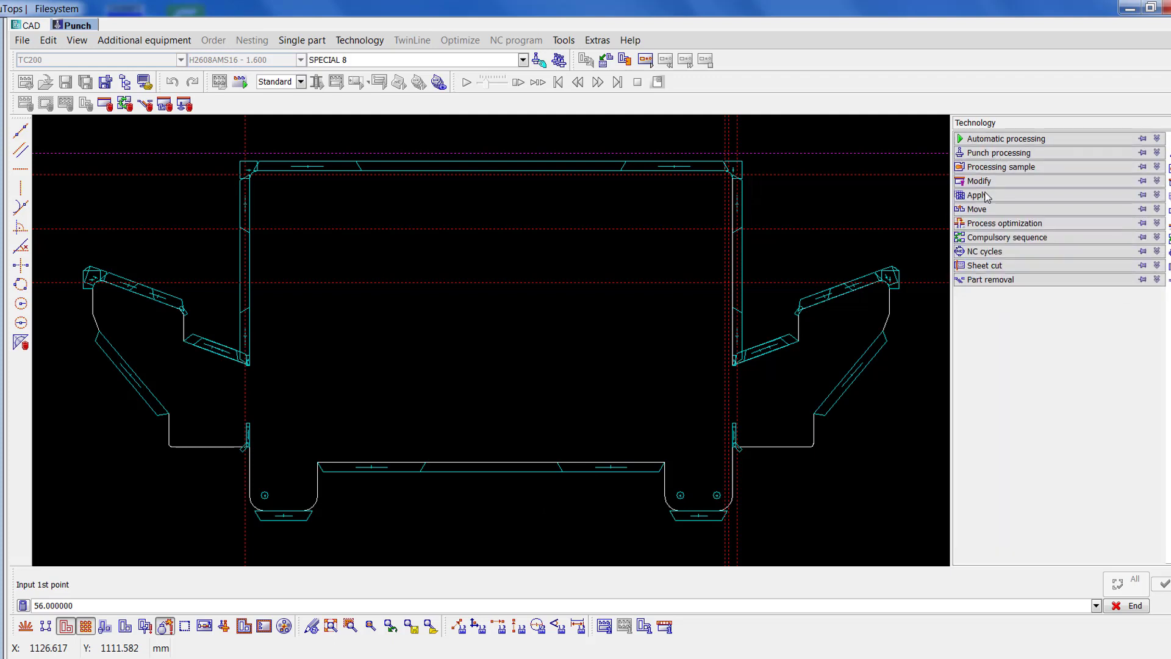
click(987, 182)
click(982, 277)
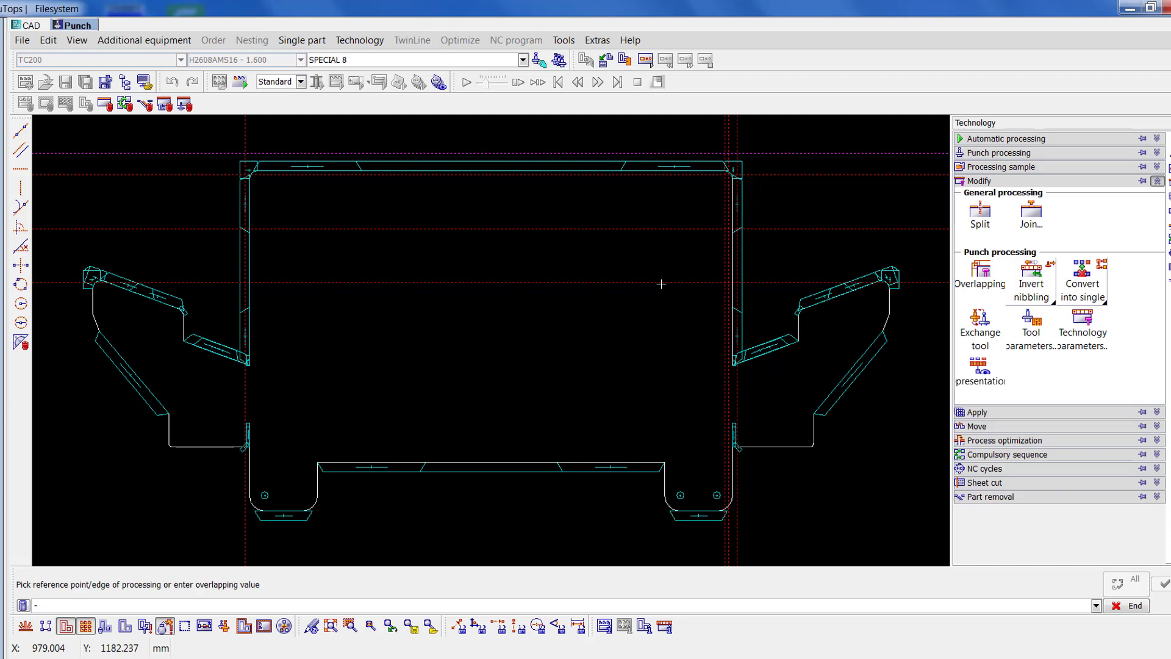
text(-56.08)
key(Return)
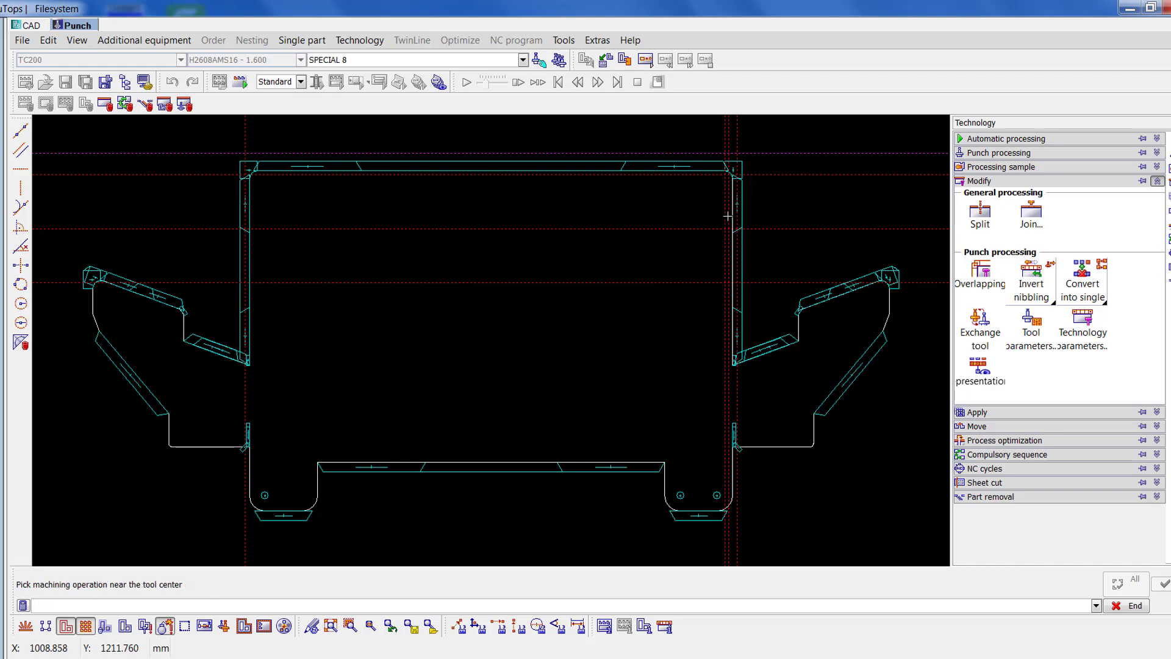
click(741, 198)
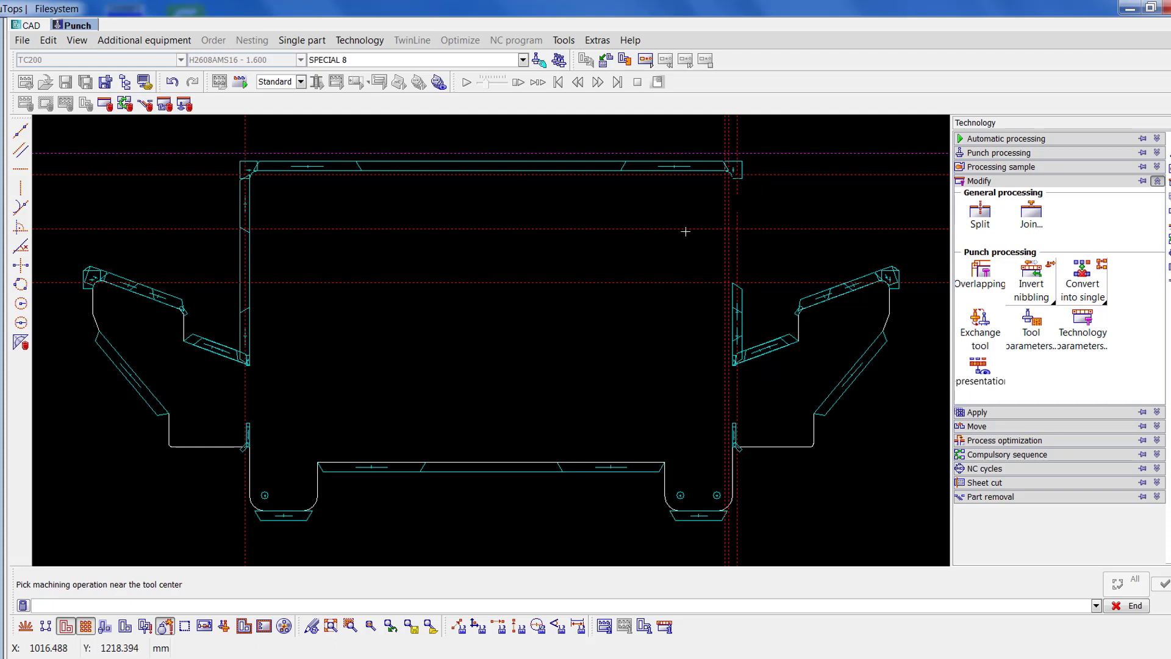
click(244, 205)
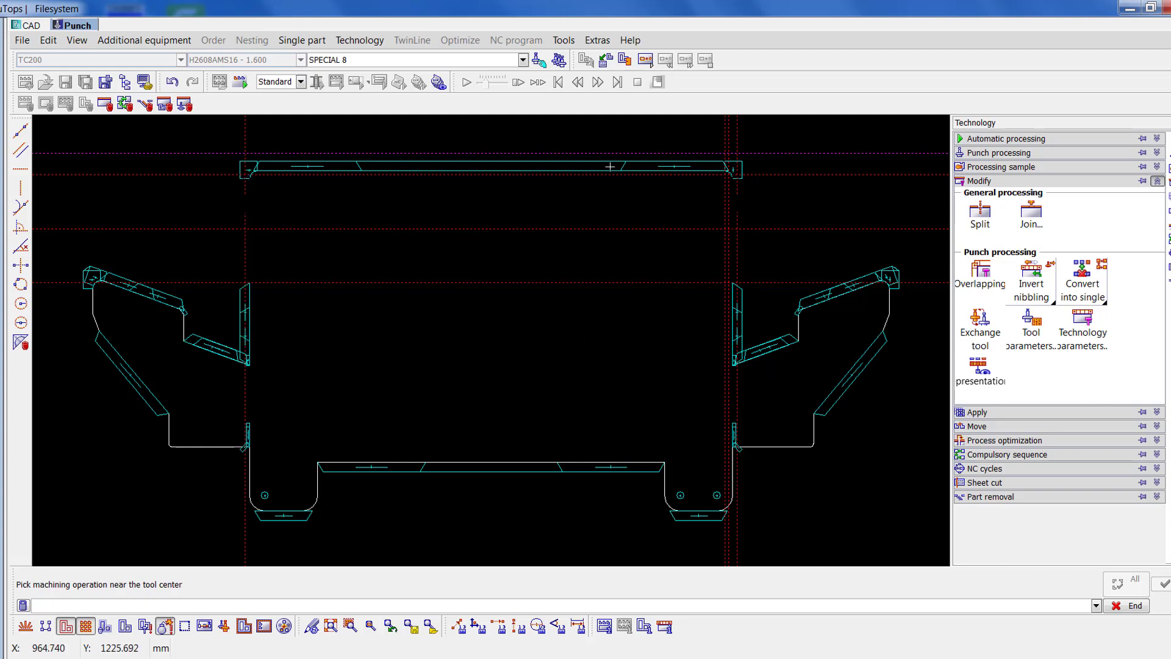
click(536, 82)
click(483, 168)
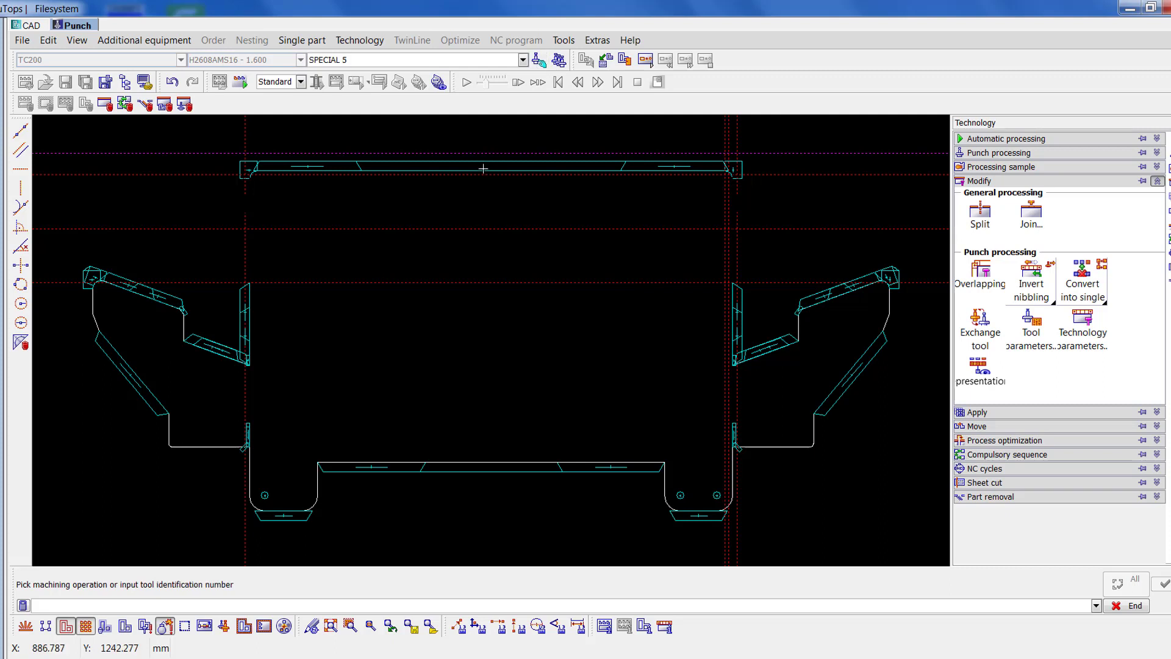
- Place a single SPECIAL 5 hit rotated to 270° on the right-side flange edge
click(1000, 153)
click(992, 517)
scroll(248, 248, up, 3)
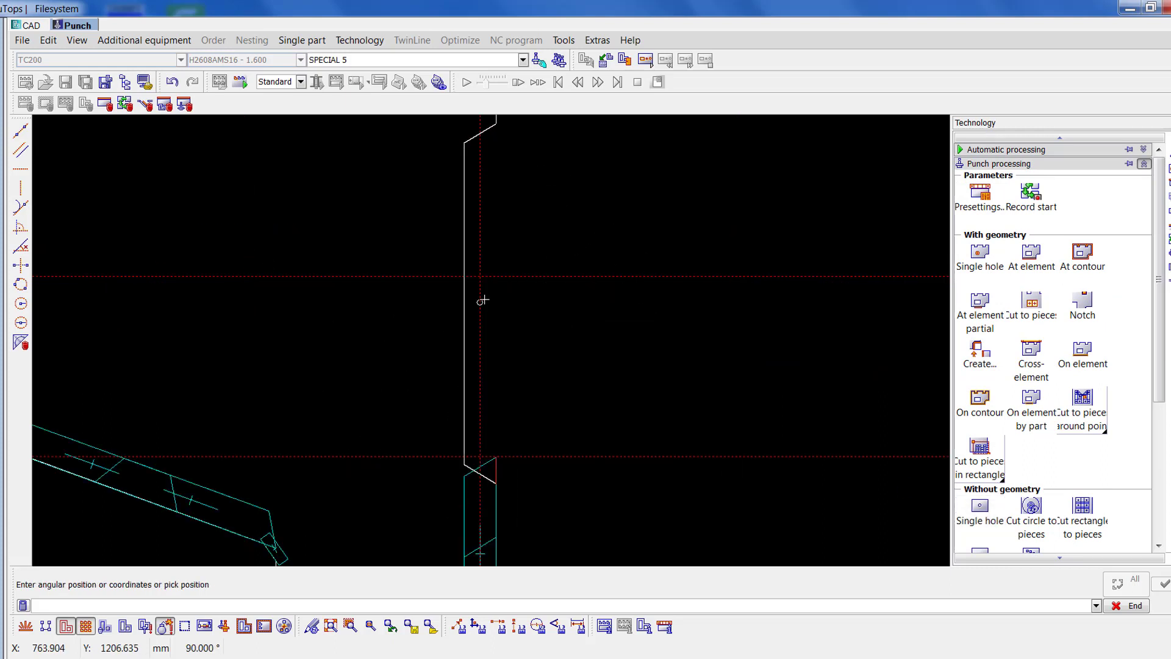
click(480, 274)
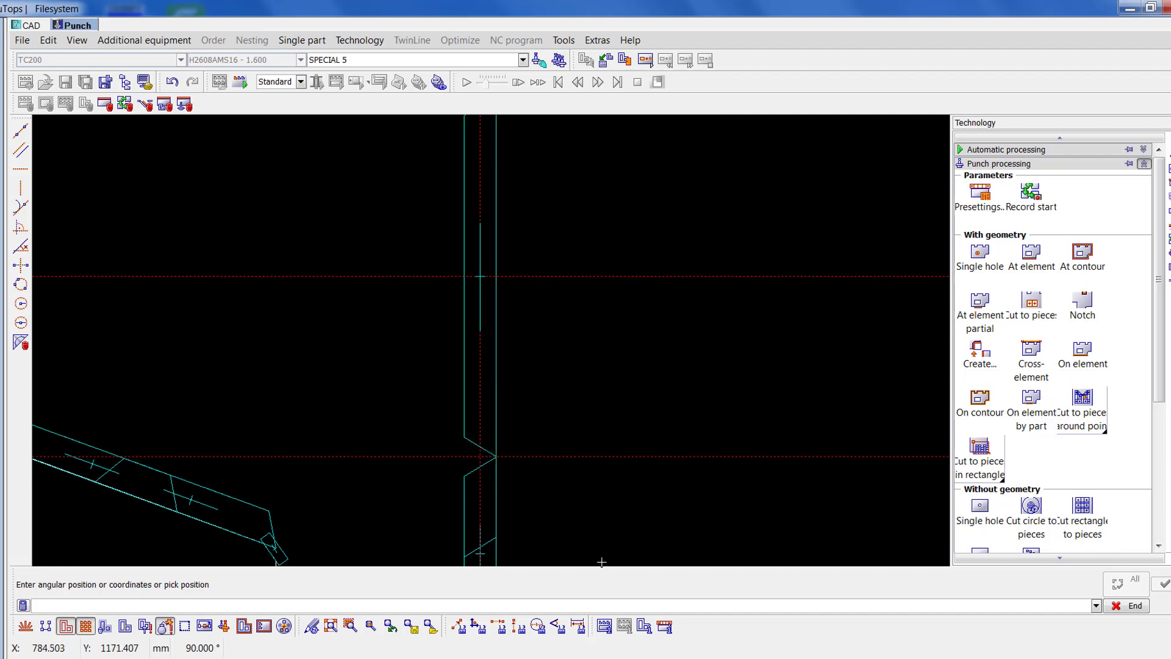
click(330, 625)
scroll(732, 250, up, 3)
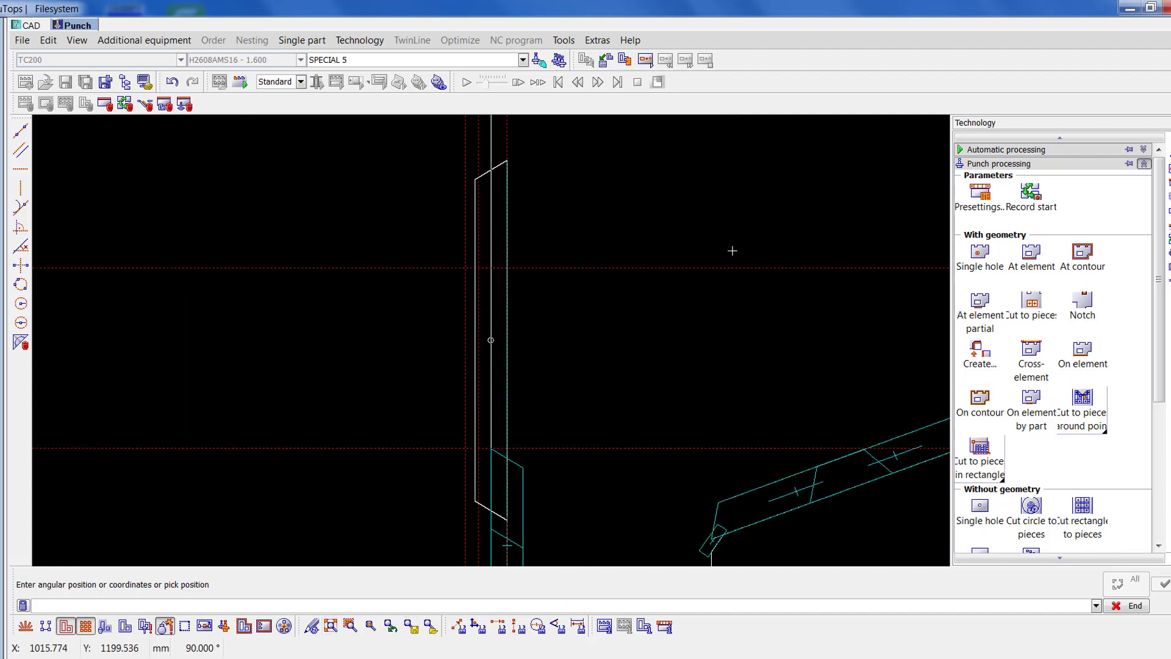
scroll(732, 250, down, 4)
scroll(732, 250, up, 1)
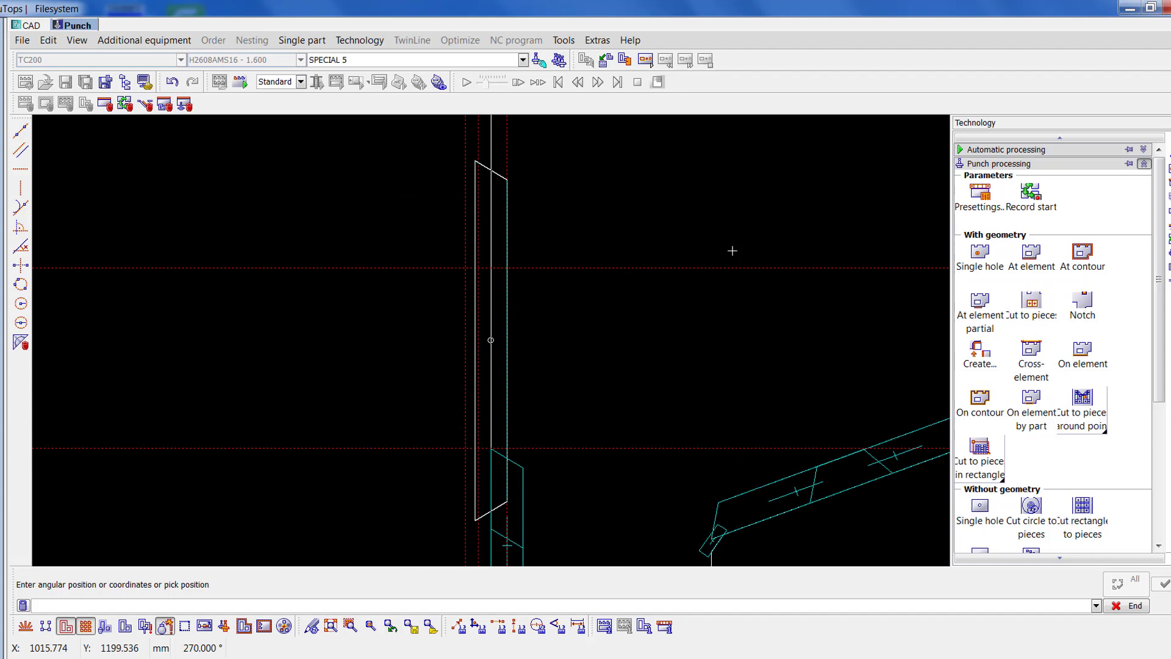
click(508, 268)
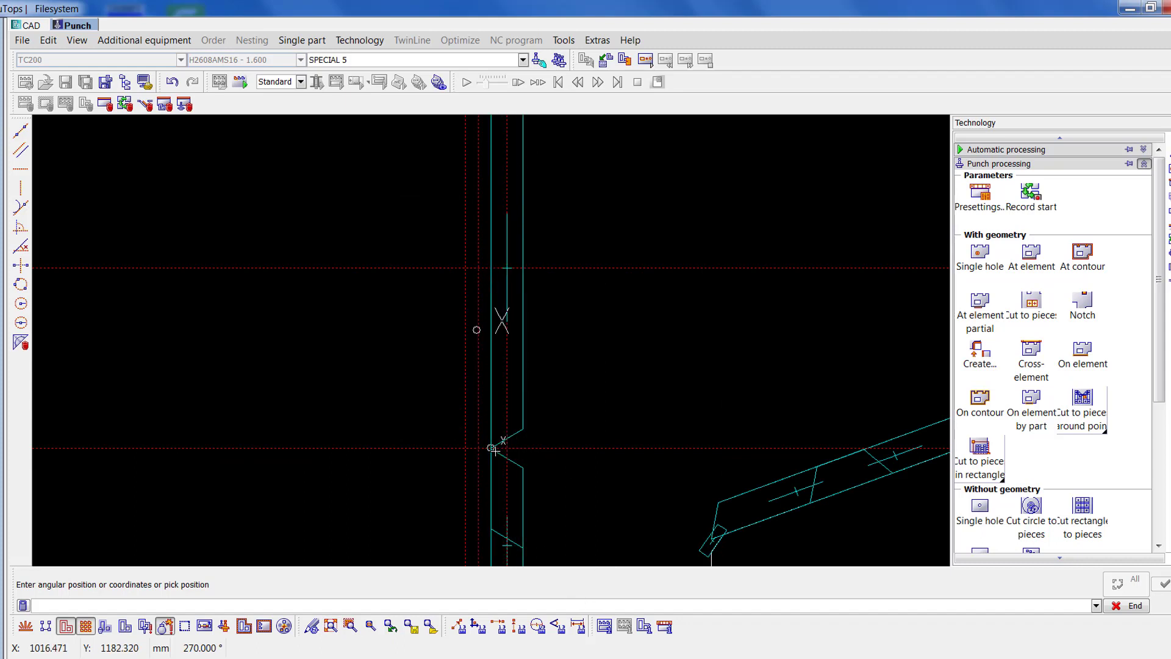
scroll(493, 448, up, 6)
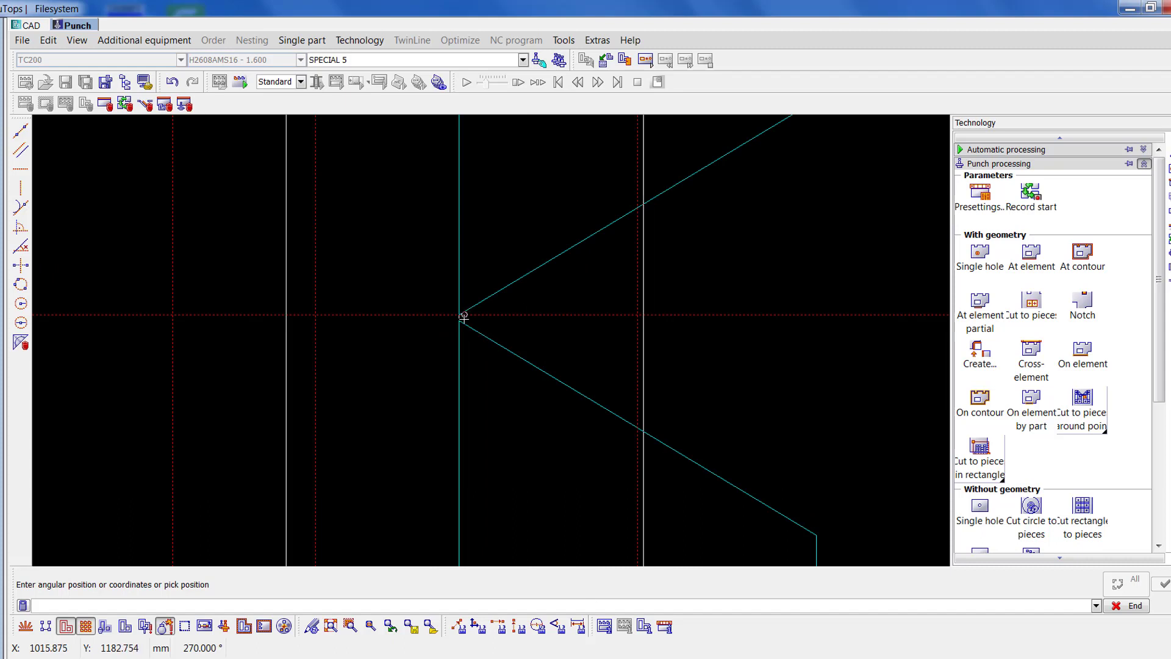
scroll(463, 317, up, 3)
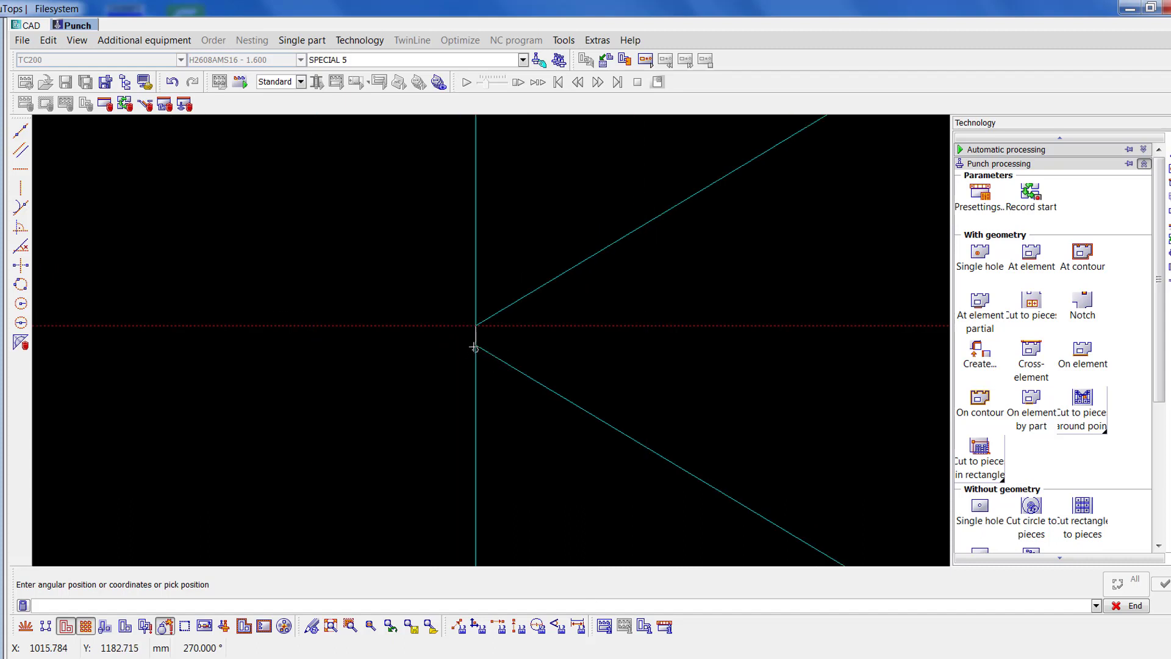
click(330, 626)
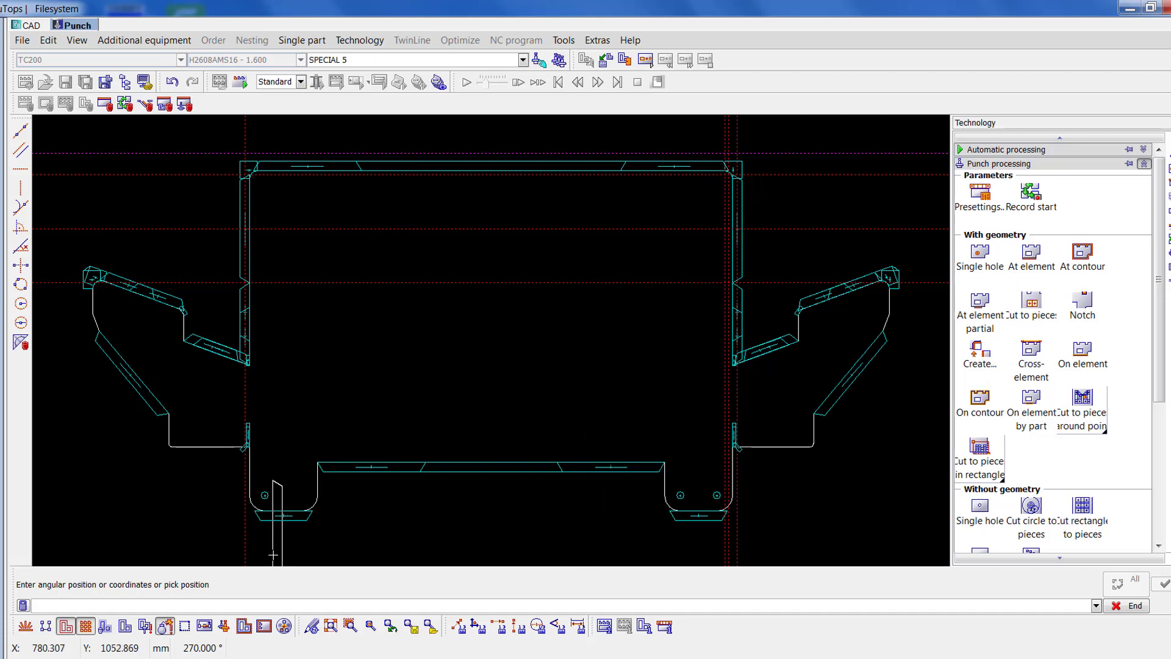
- Pick SPECIAL 11 from the punching tool library and confirm it as the active tool
click(1128, 605)
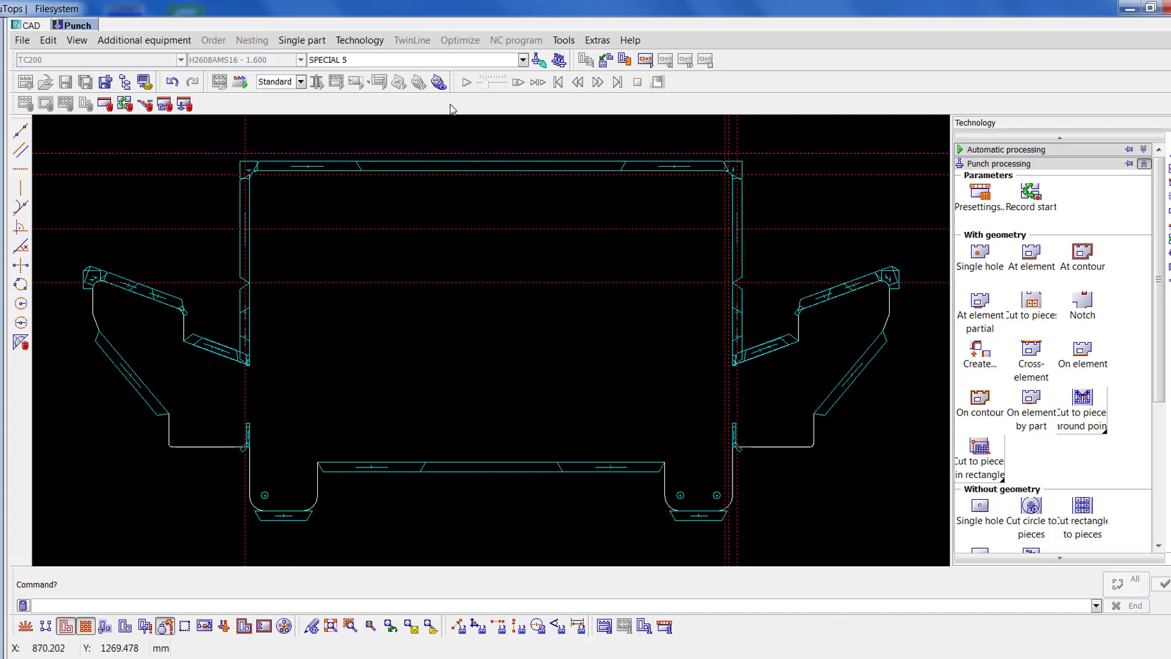
click(437, 81)
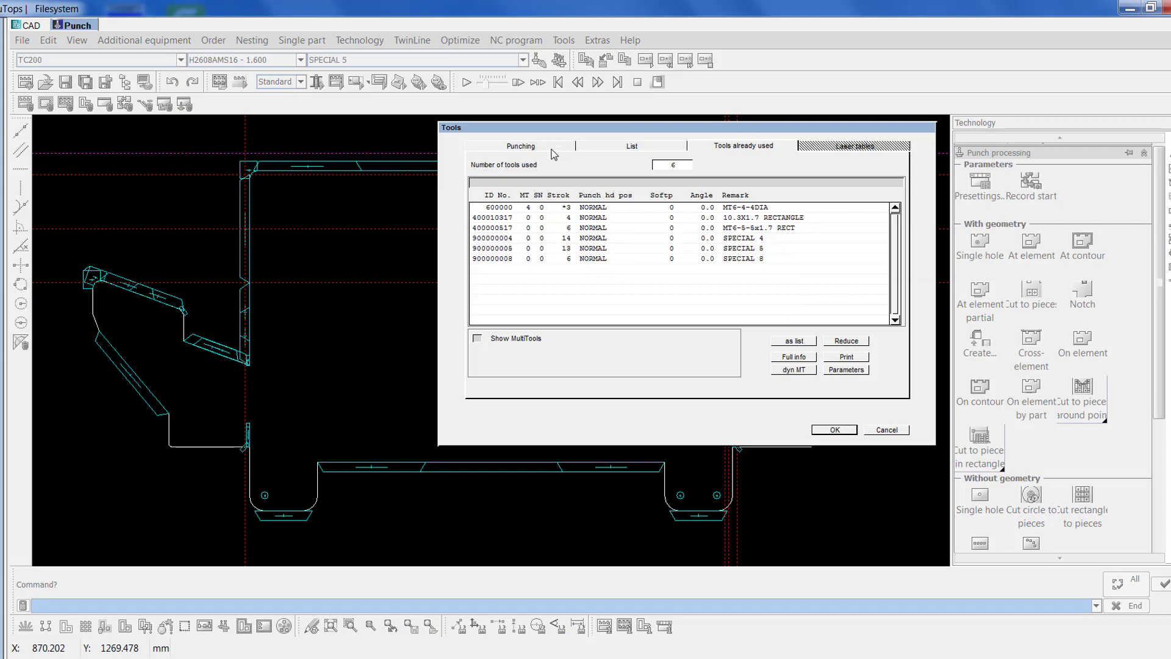
click(534, 149)
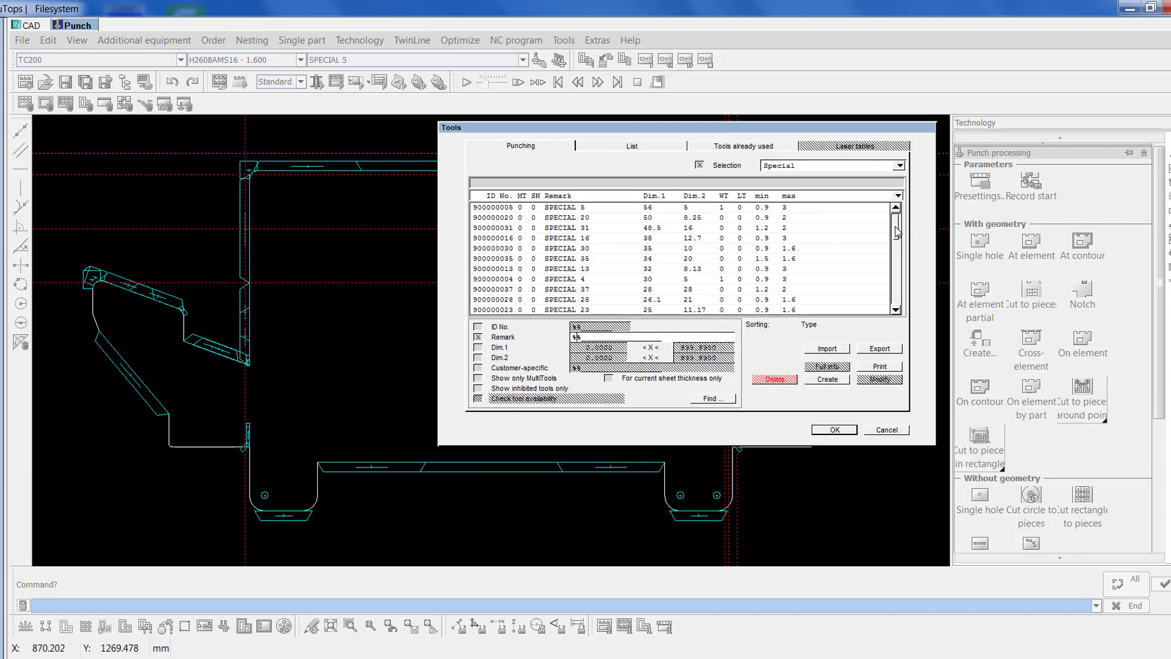
drag(897, 232, 895, 296)
click(887, 249)
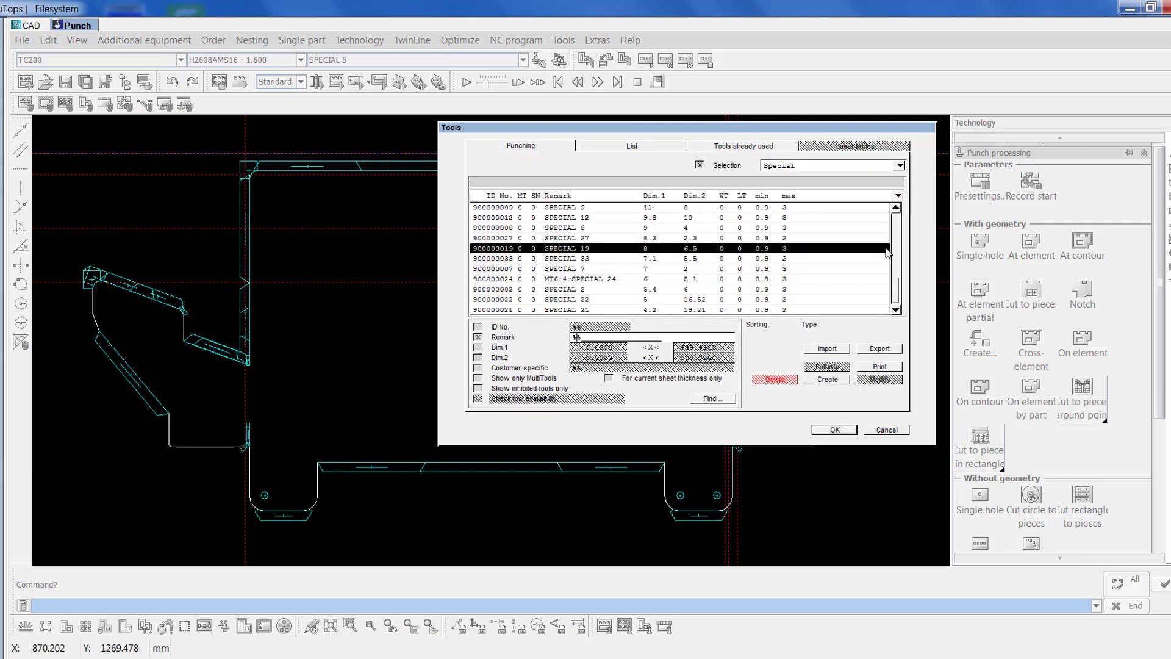
scroll(732, 274, up, 1)
click(676, 238)
click(671, 227)
click(818, 430)
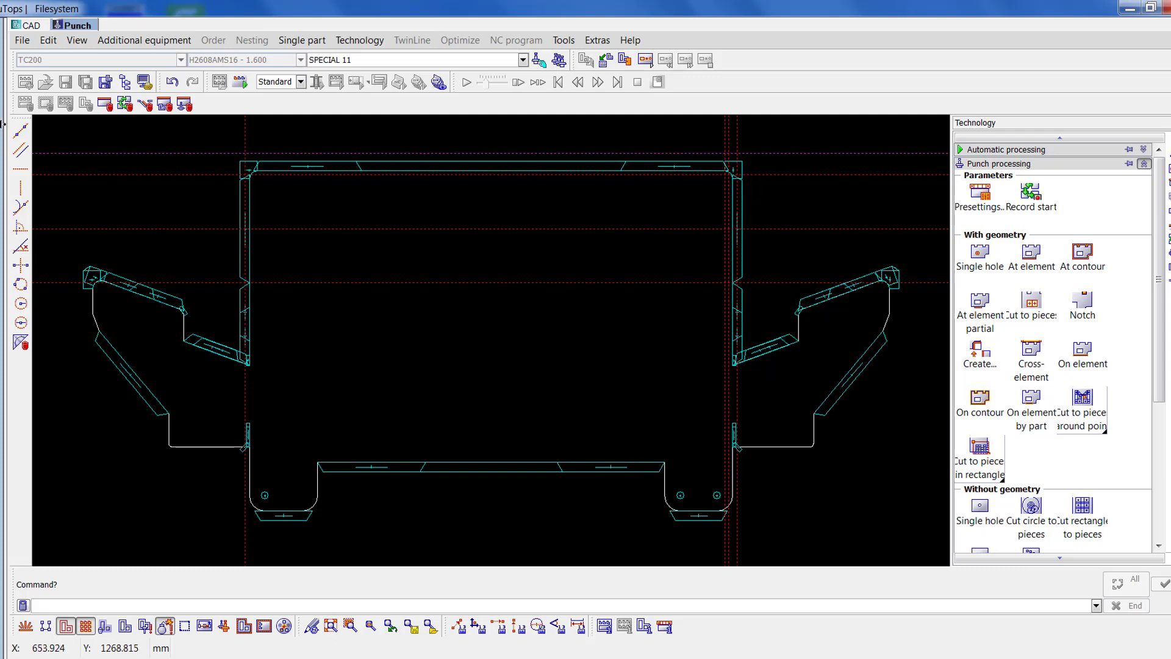
click(20, 151)
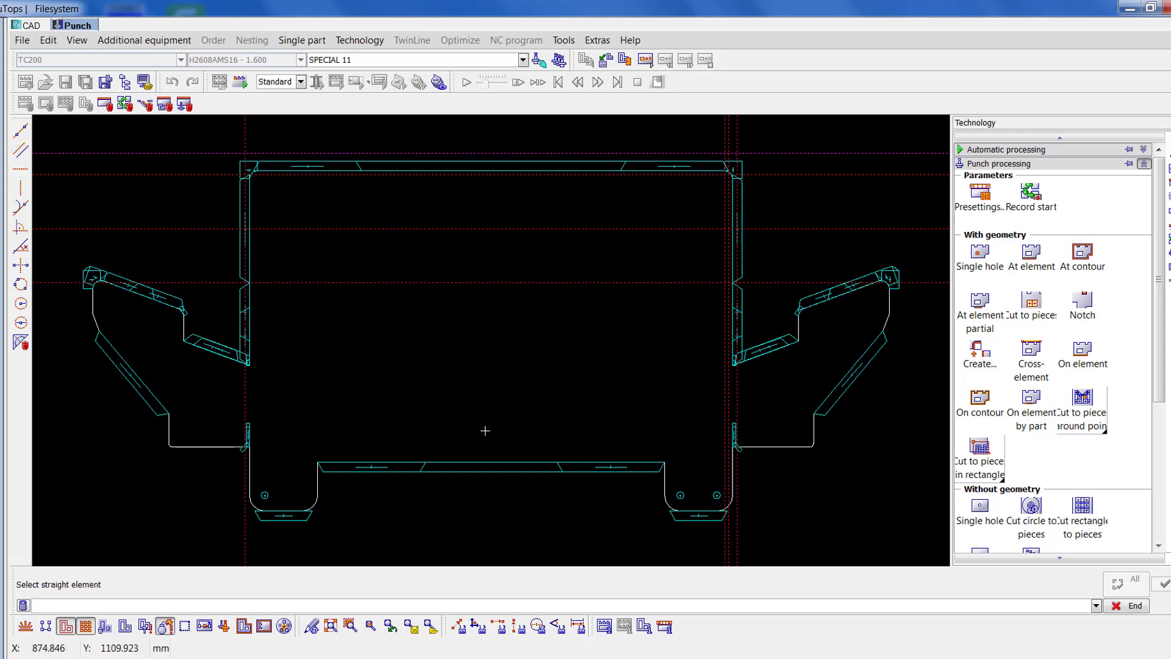
- Draw construction lines offset 5 from both slot edges and 1.5 from the bottom edge
click(667, 482)
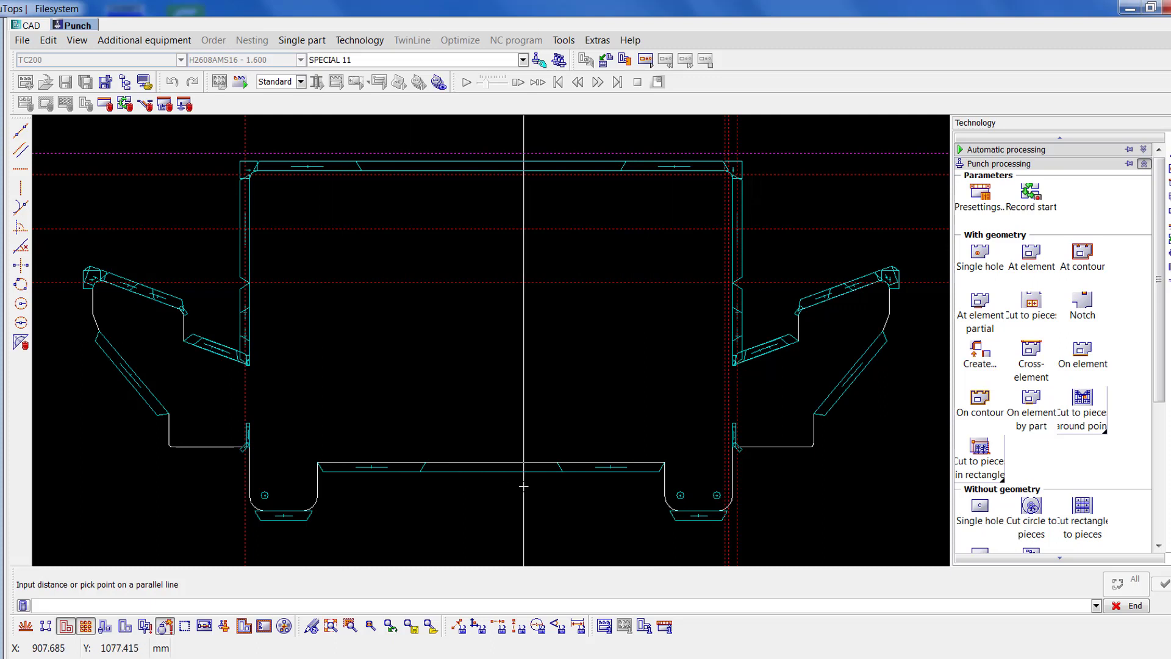
text(5)
key(Return)
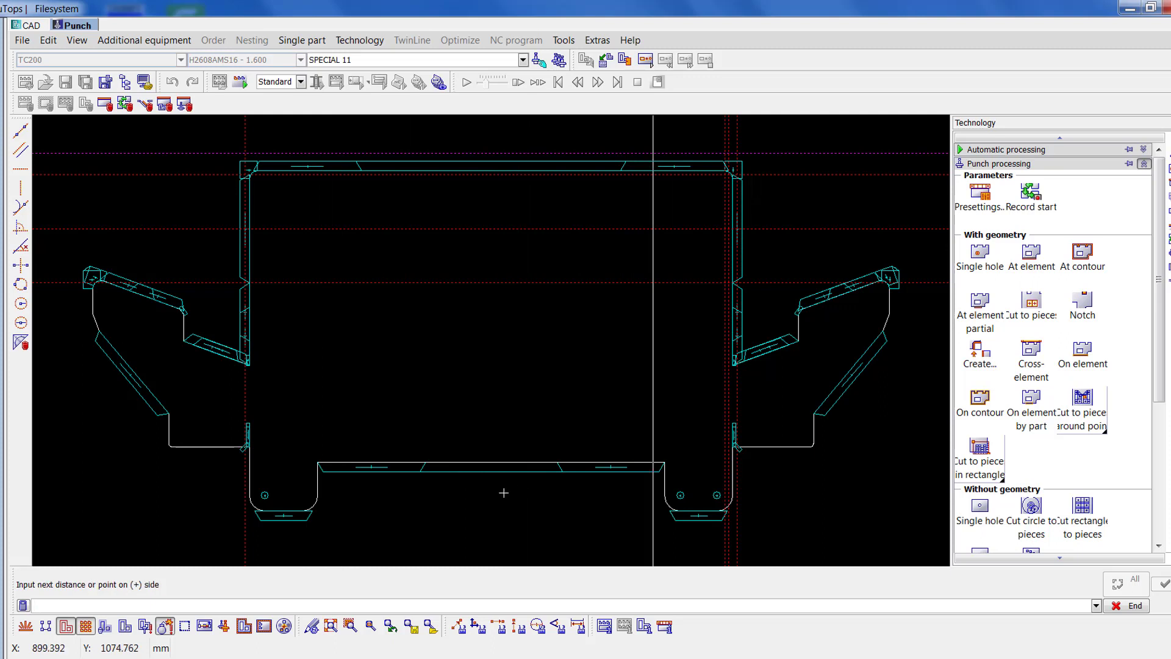
key(Escape)
click(317, 488)
text(5)
key(Return)
click(355, 463)
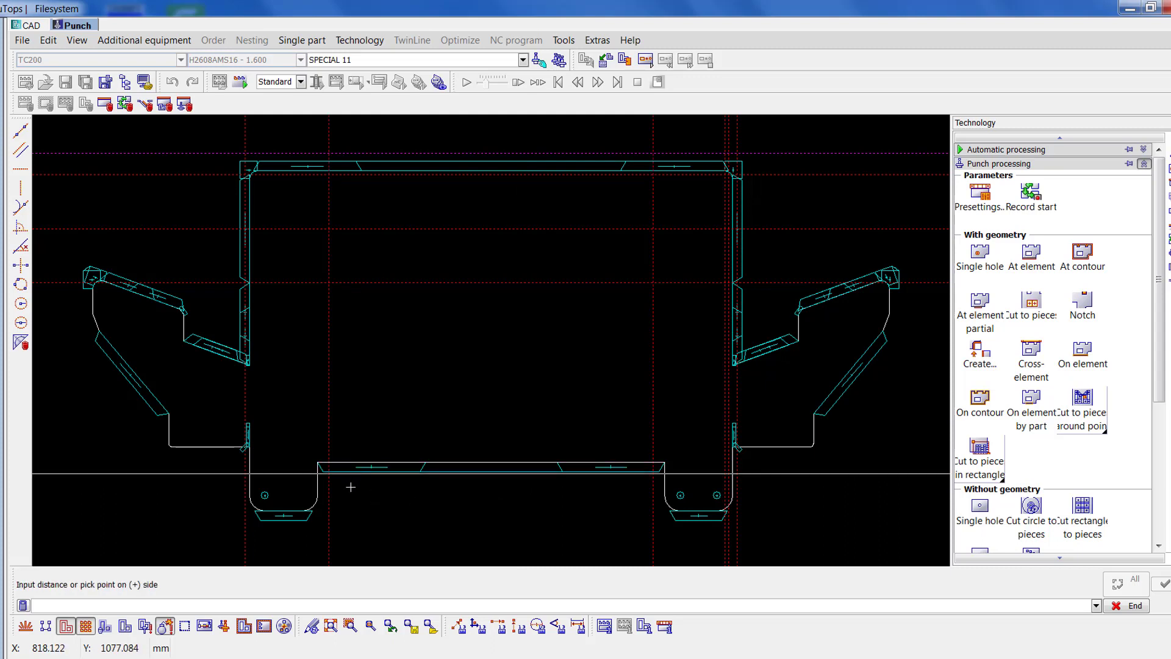
text(1.5)
key(Return)
key(Escape)
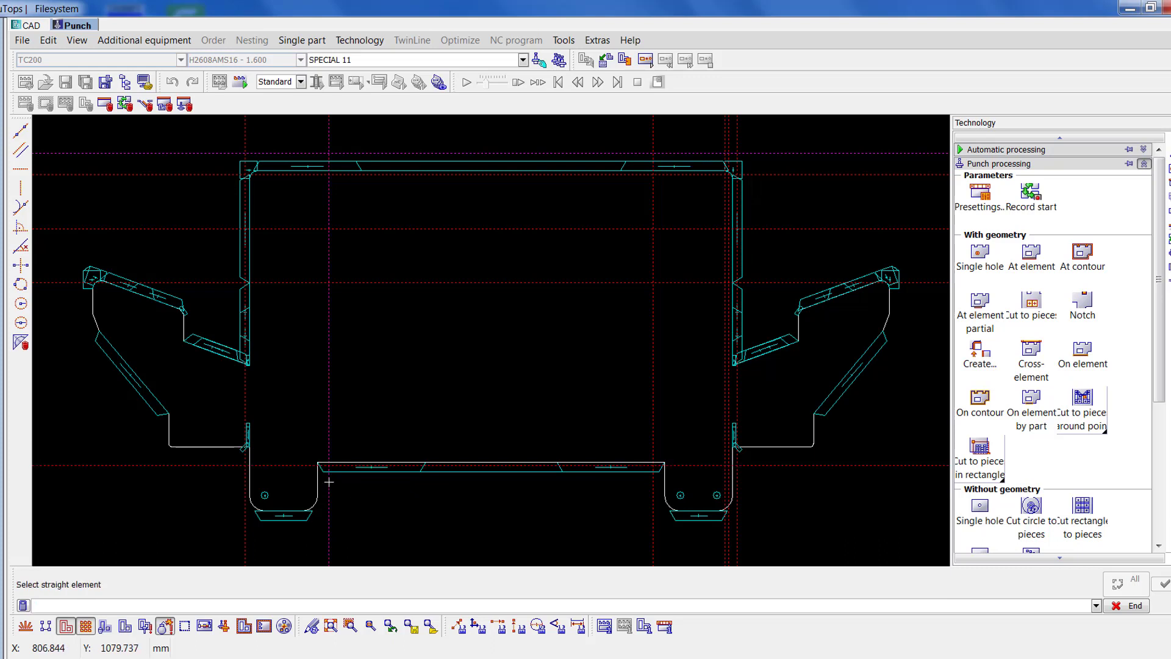
scroll(329, 481, up, 3)
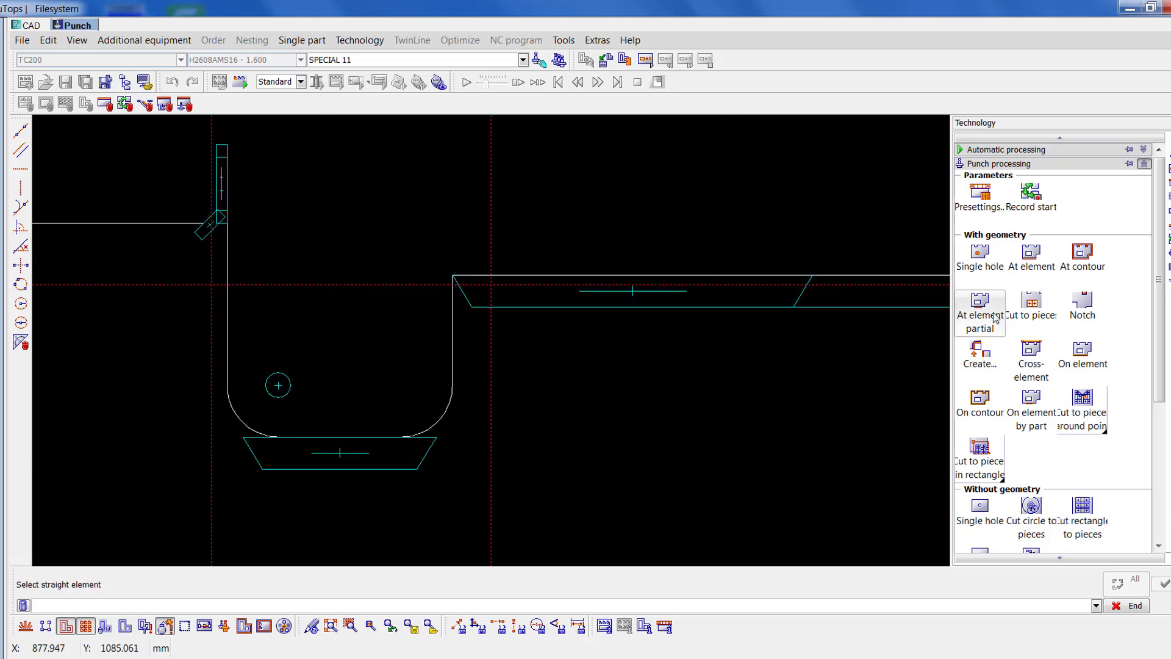
- Place a single SPECIAL 11 hit rotated to 180° on the slot edge
click(980, 513)
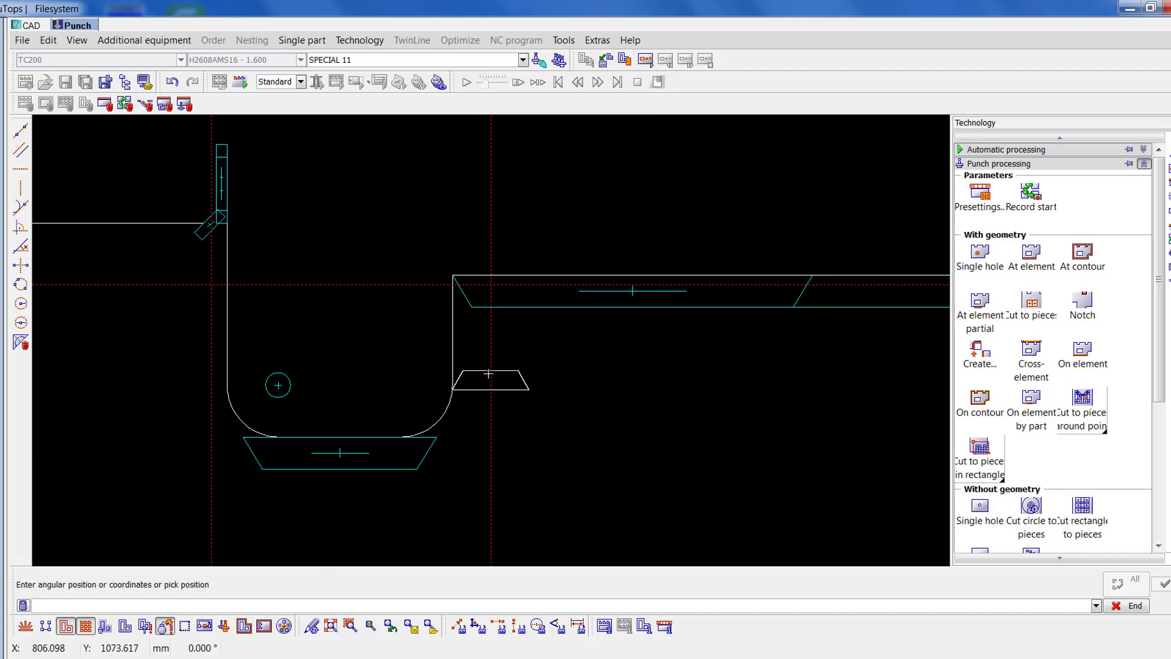
text(180)
key(Return)
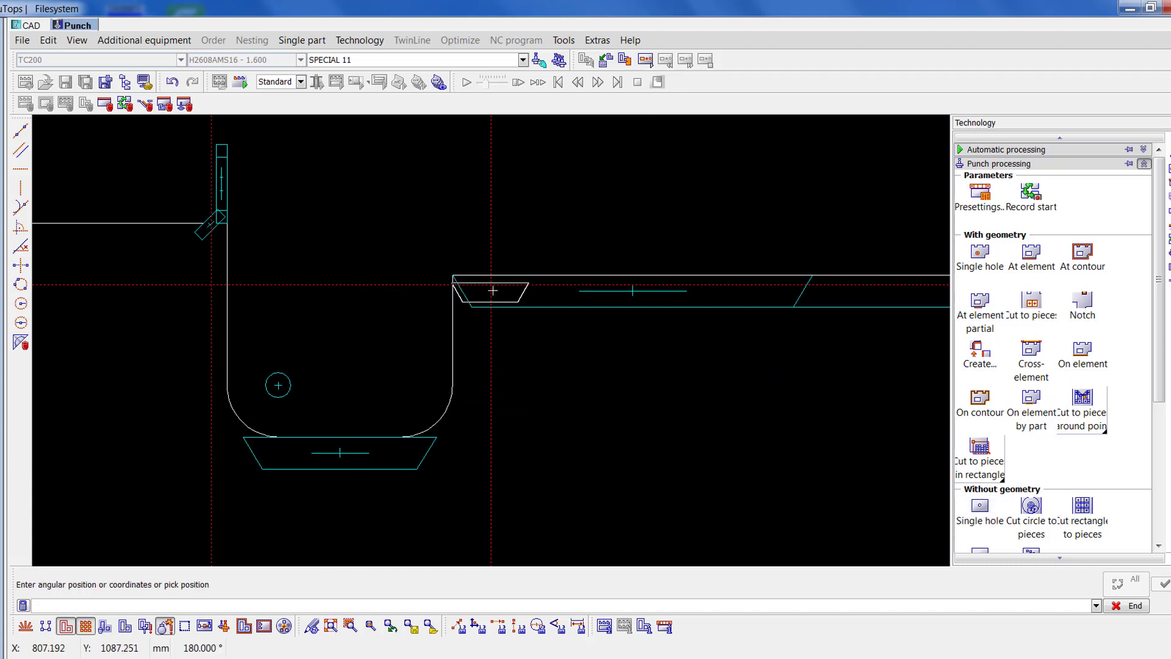
click(331, 625)
scroll(510, 315, up, 8)
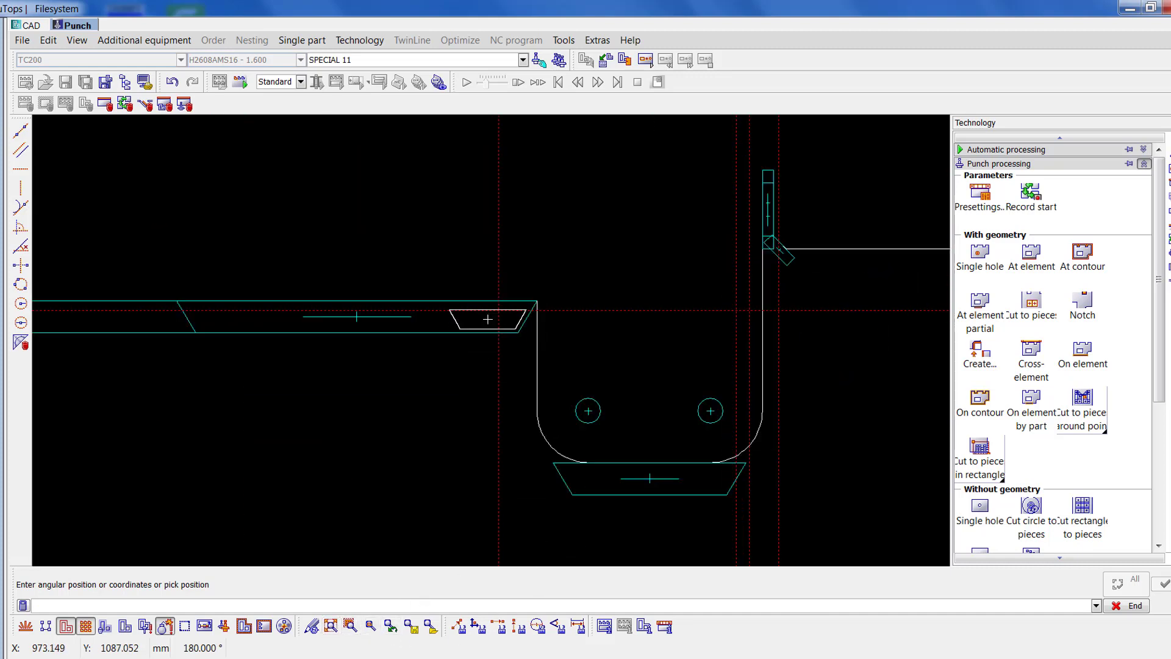
click(529, 311)
- Apply a -12.08 overlap to a punch hit through Modify > Overlapping
click(1020, 164)
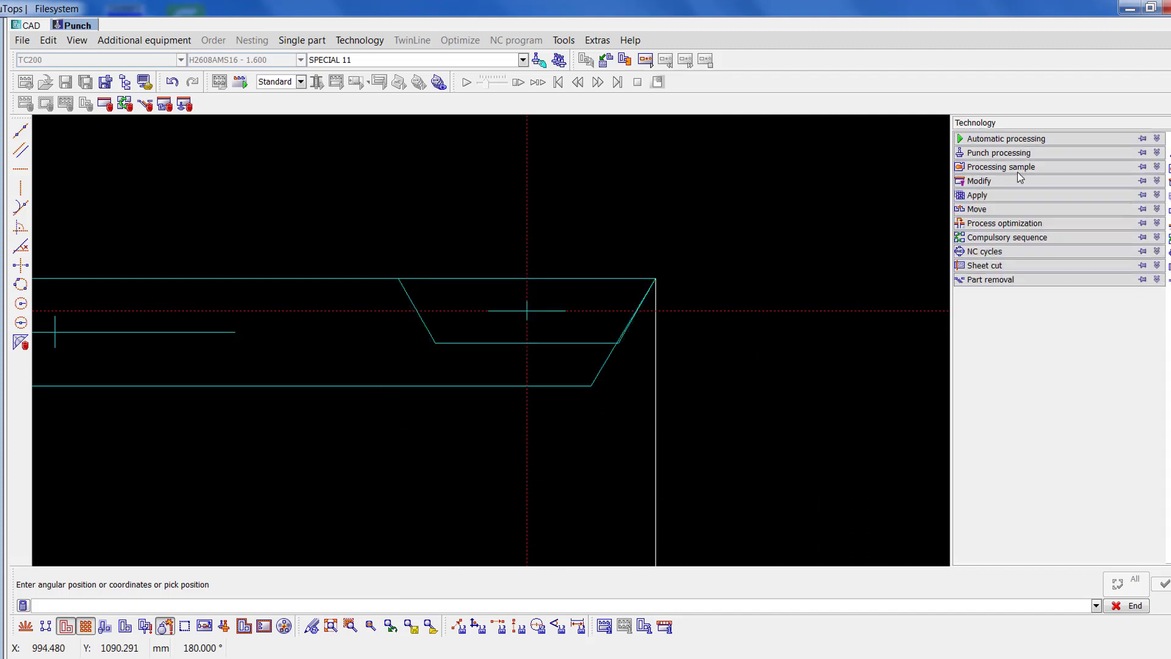
click(996, 183)
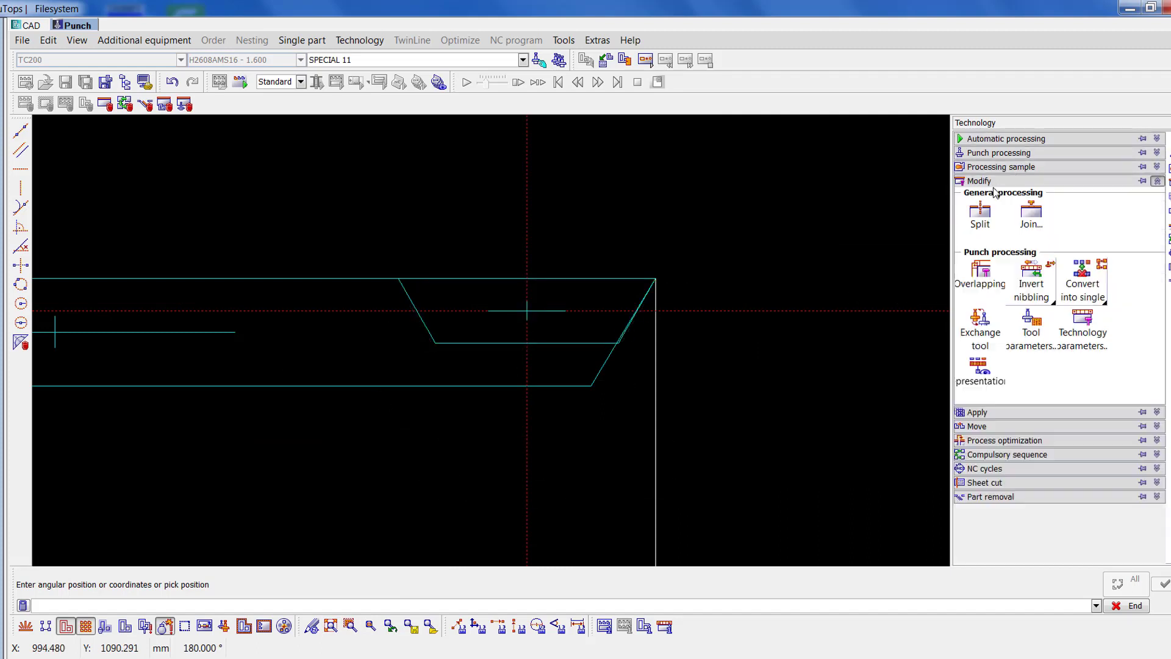
click(985, 284)
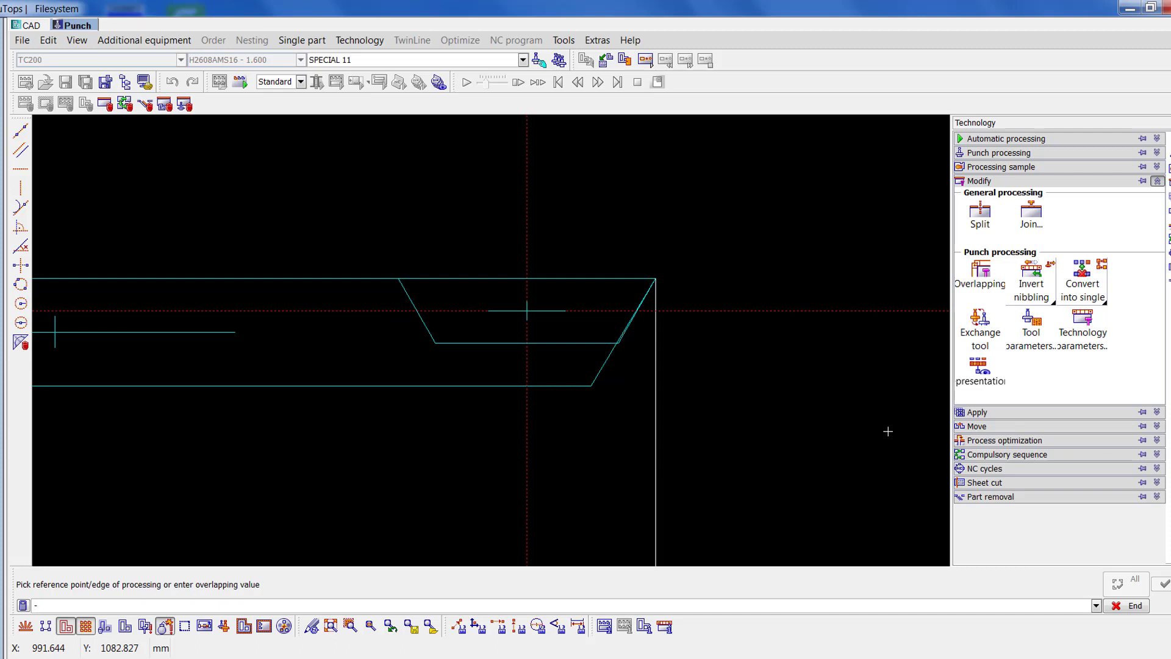
key(Return)
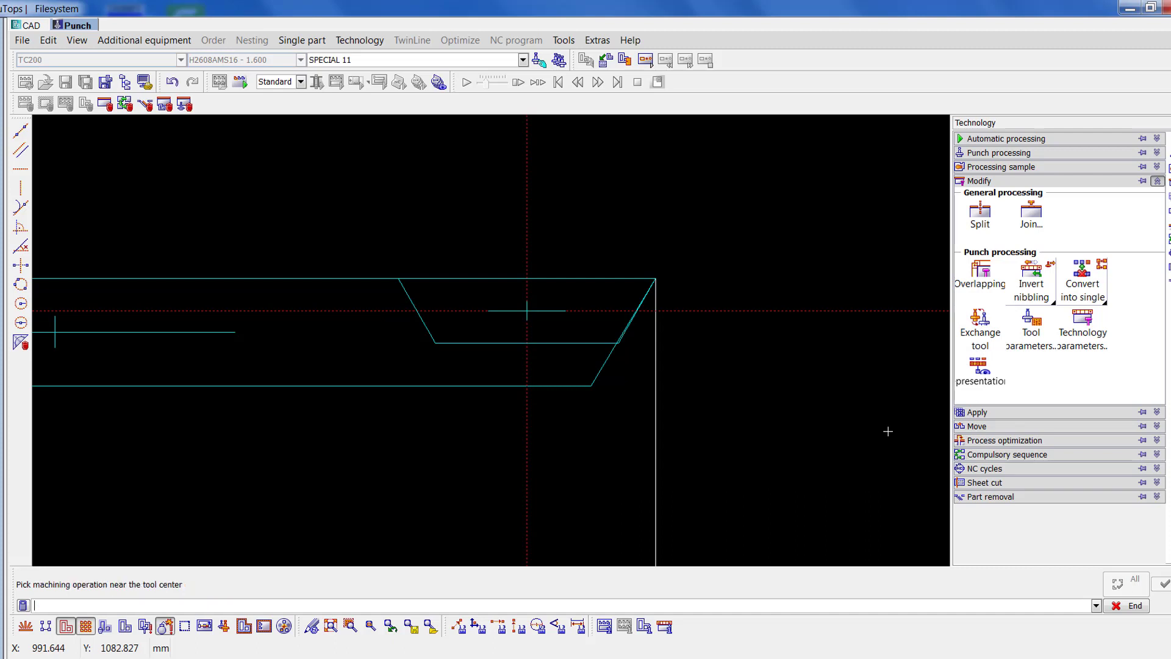
click(340, 386)
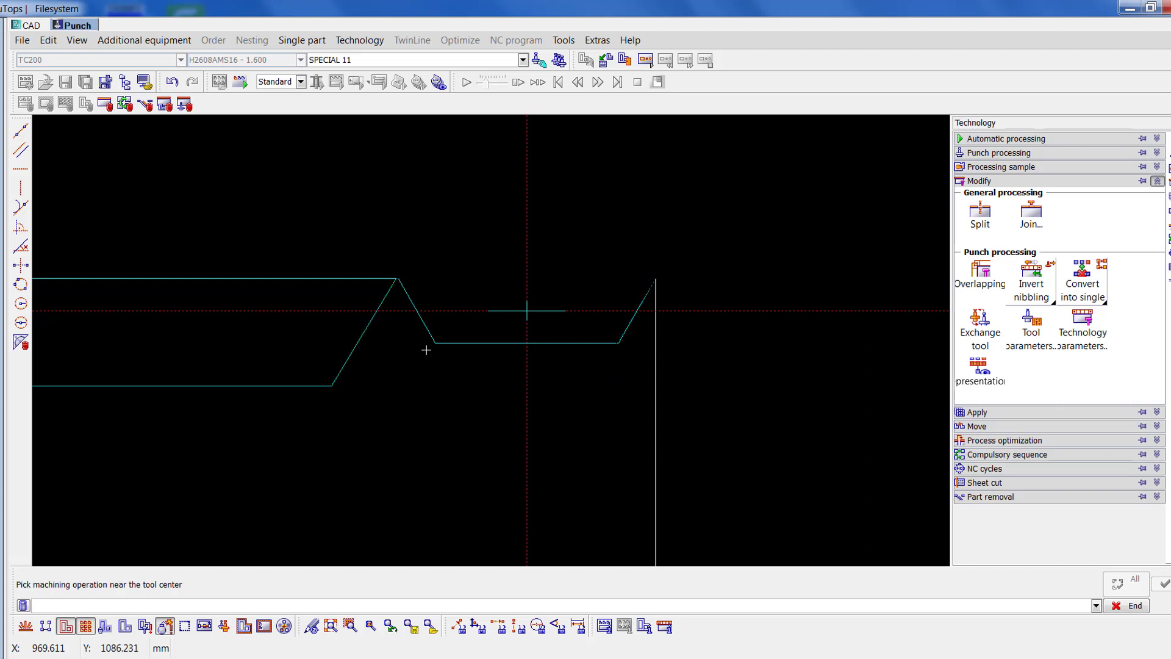
- Adjust the trapezoid flange hit and the hit beside the notch, then fit the part
click(331, 626)
scroll(305, 482, up, 3)
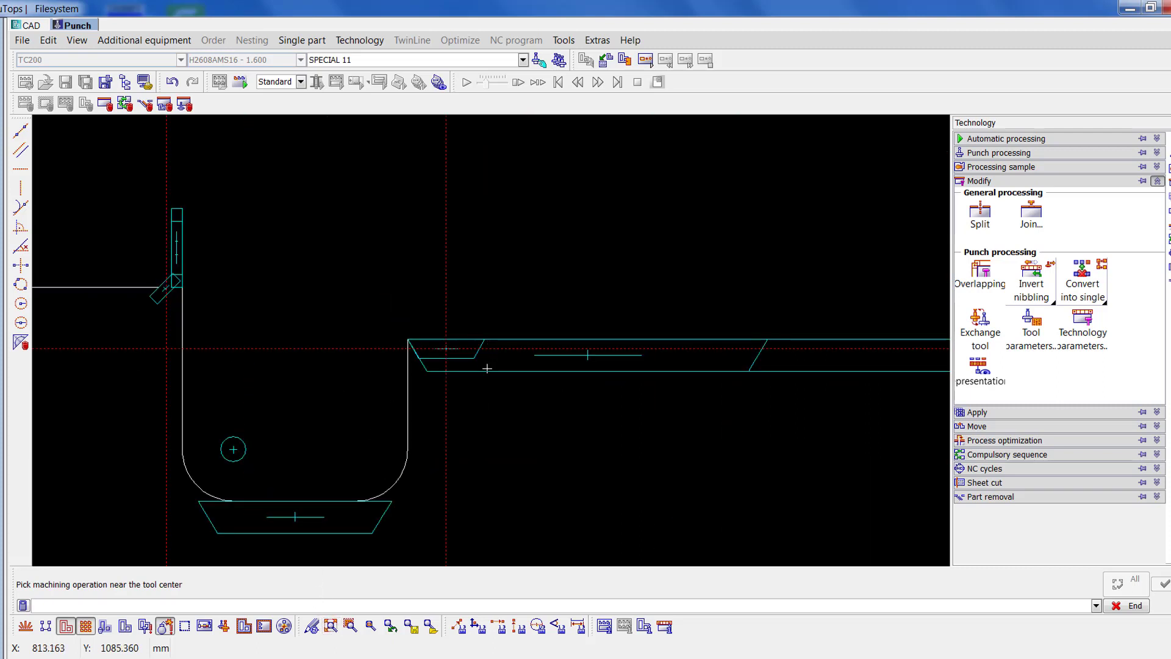
click(487, 368)
scroll(487, 349, up, 3)
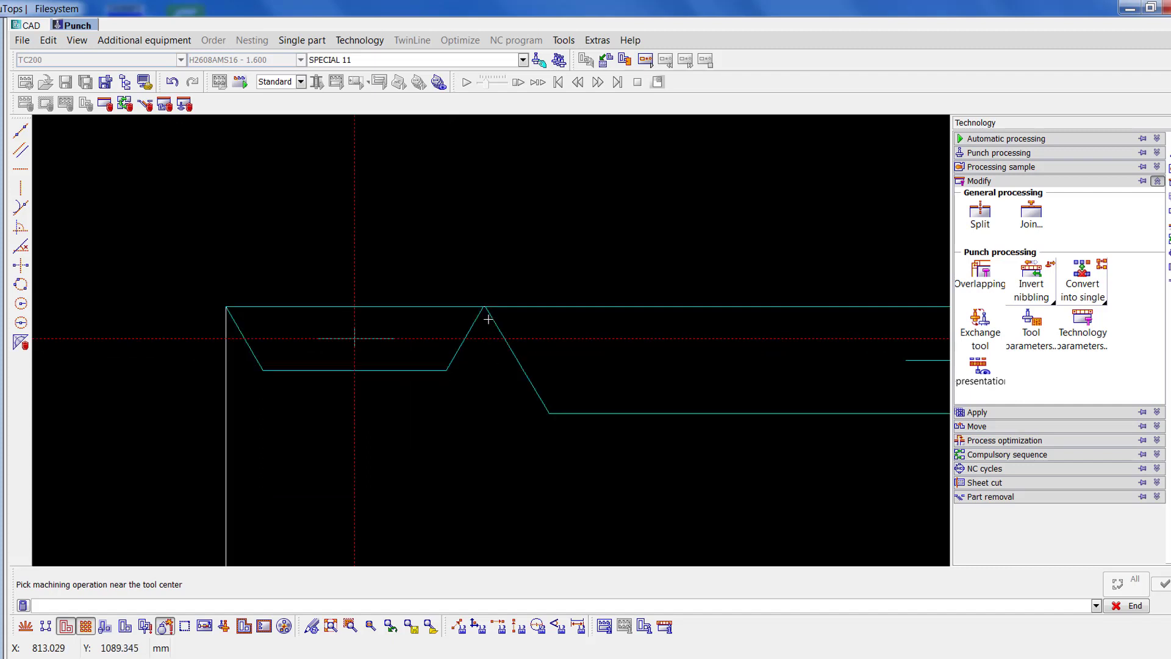
scroll(489, 338, up, 2)
click(481, 302)
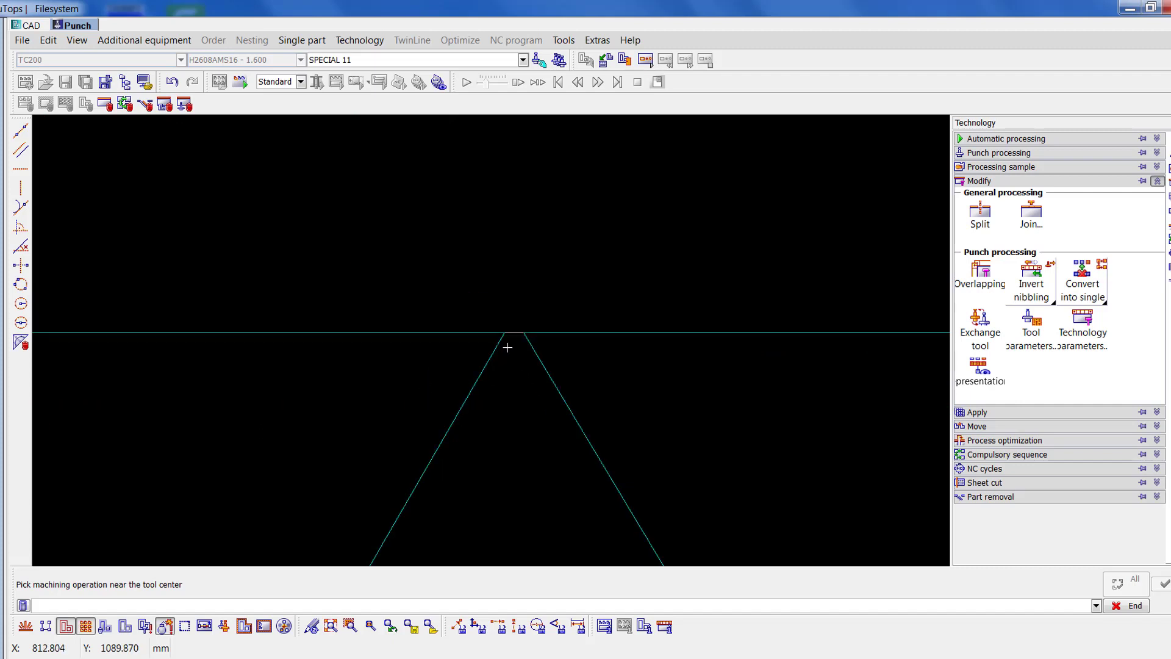
click(331, 626)
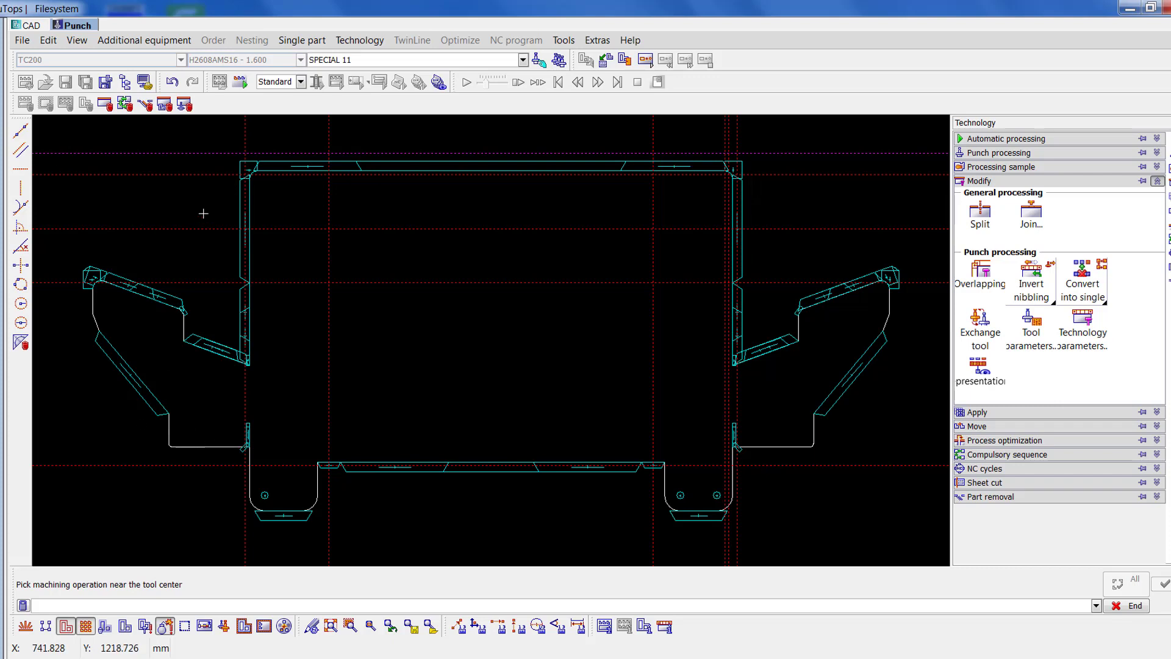
scroll(816, 457, up, 3)
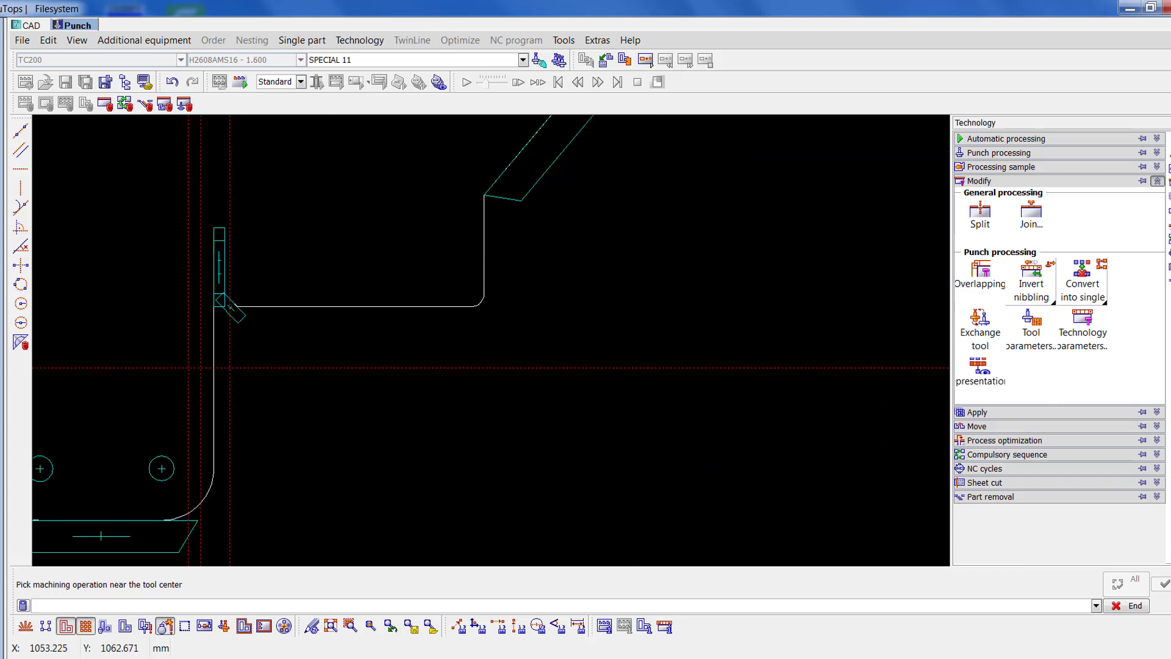
- Measure the corner arc radius and make SPECIAL 7 the active punch tool
click(536, 629)
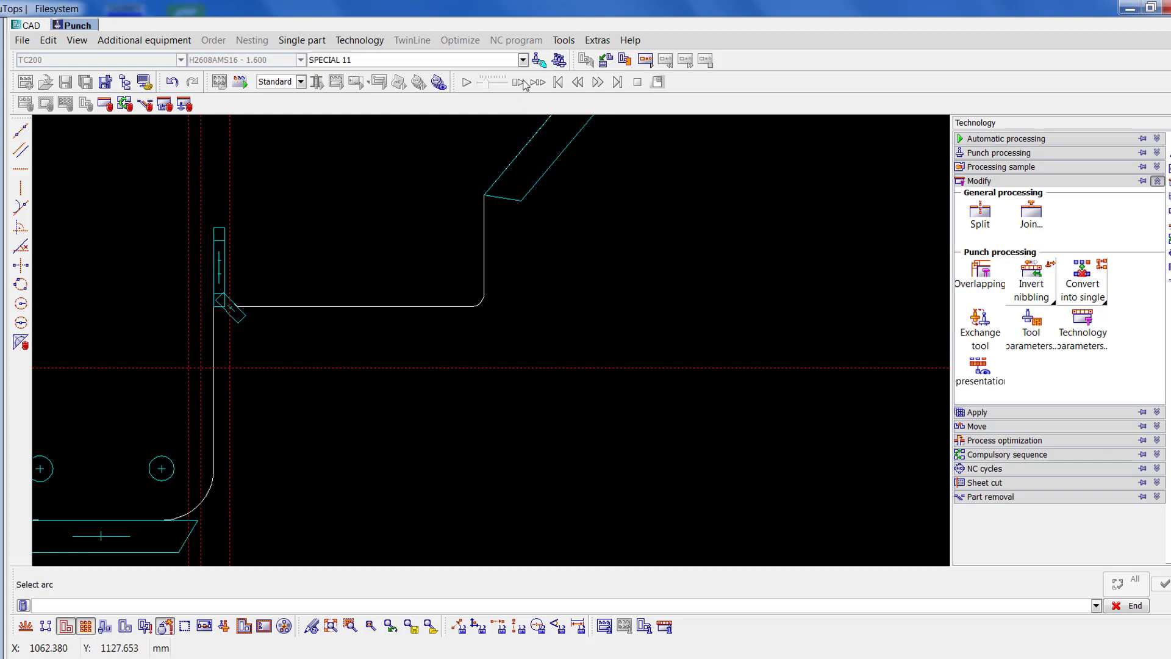
click(522, 59)
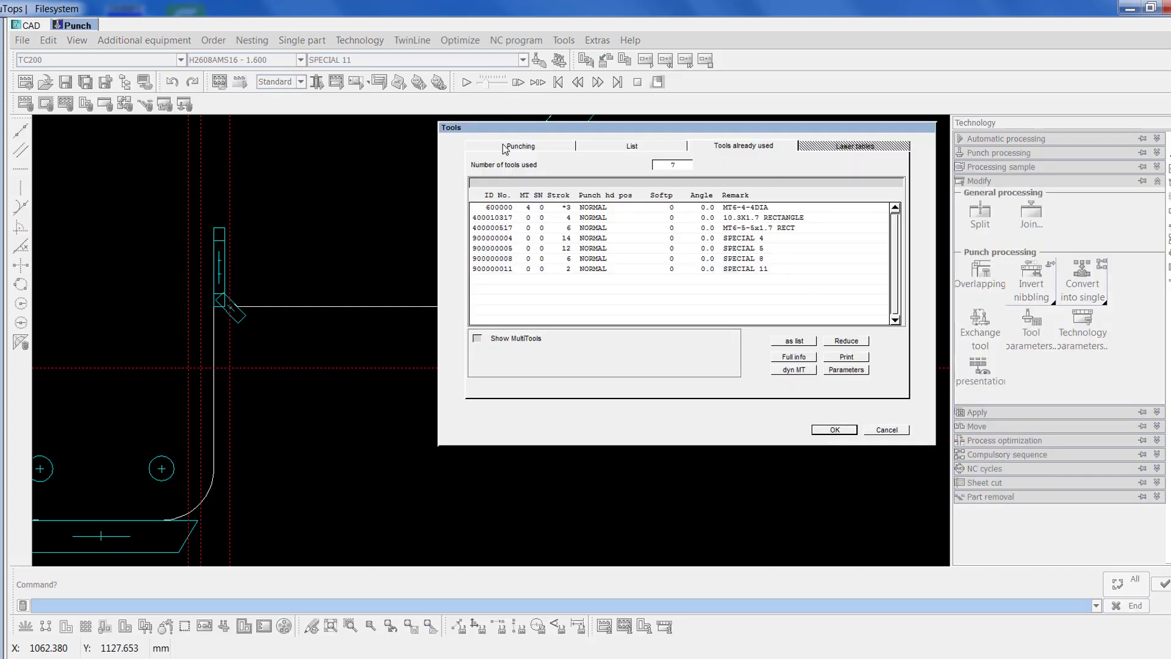
click(505, 147)
click(780, 249)
scroll(732, 262, down, 8)
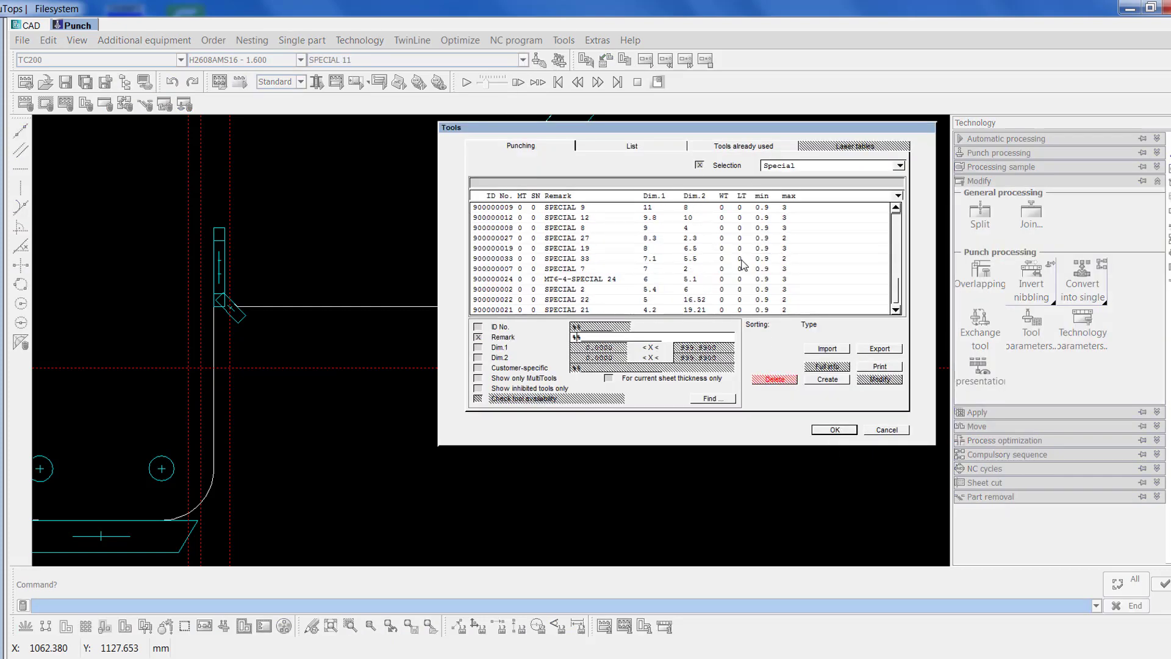
click(669, 272)
click(824, 432)
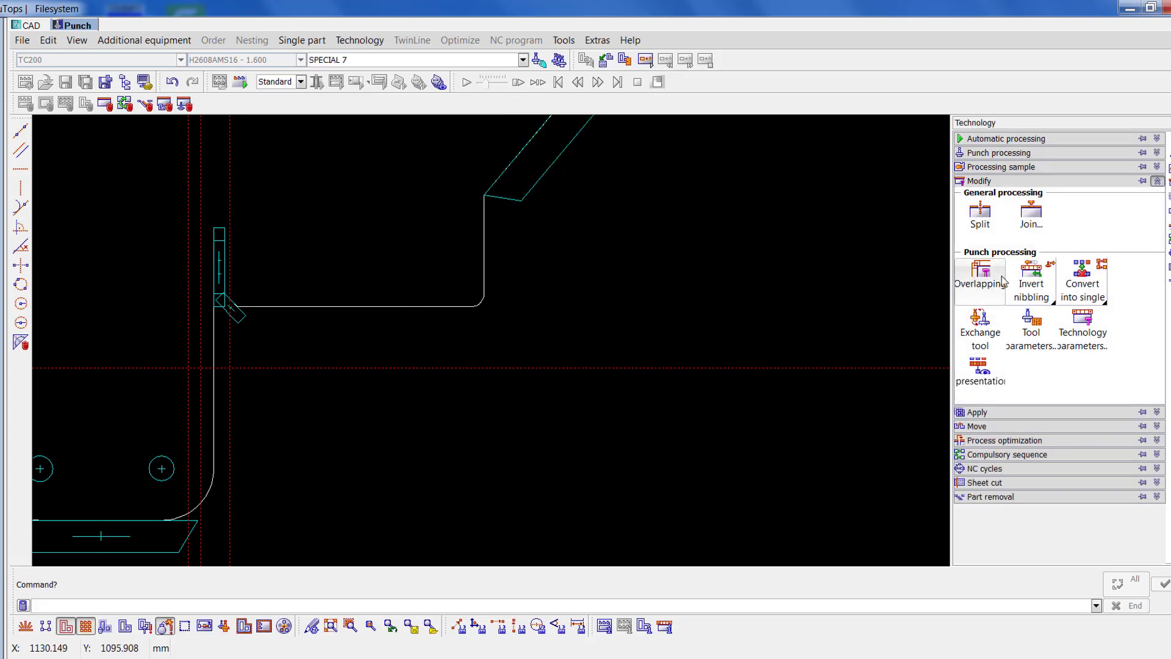
- Punch the first rounded inner corner arc with SPECIAL 7 using At element
click(1002, 169)
click(1001, 155)
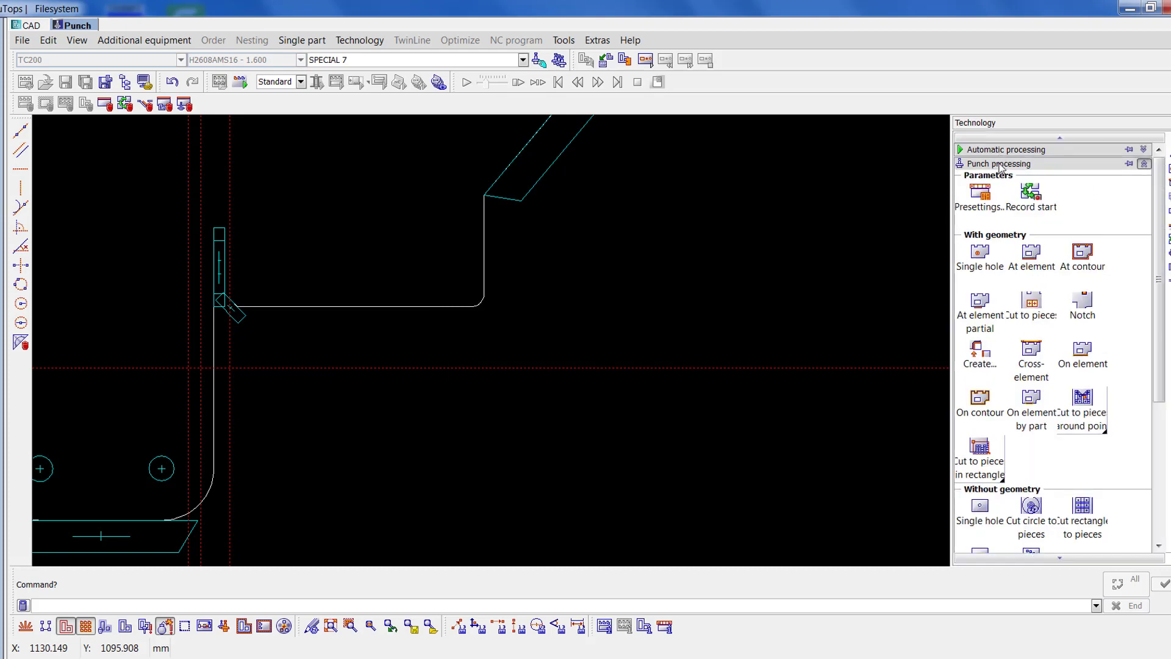
click(980, 341)
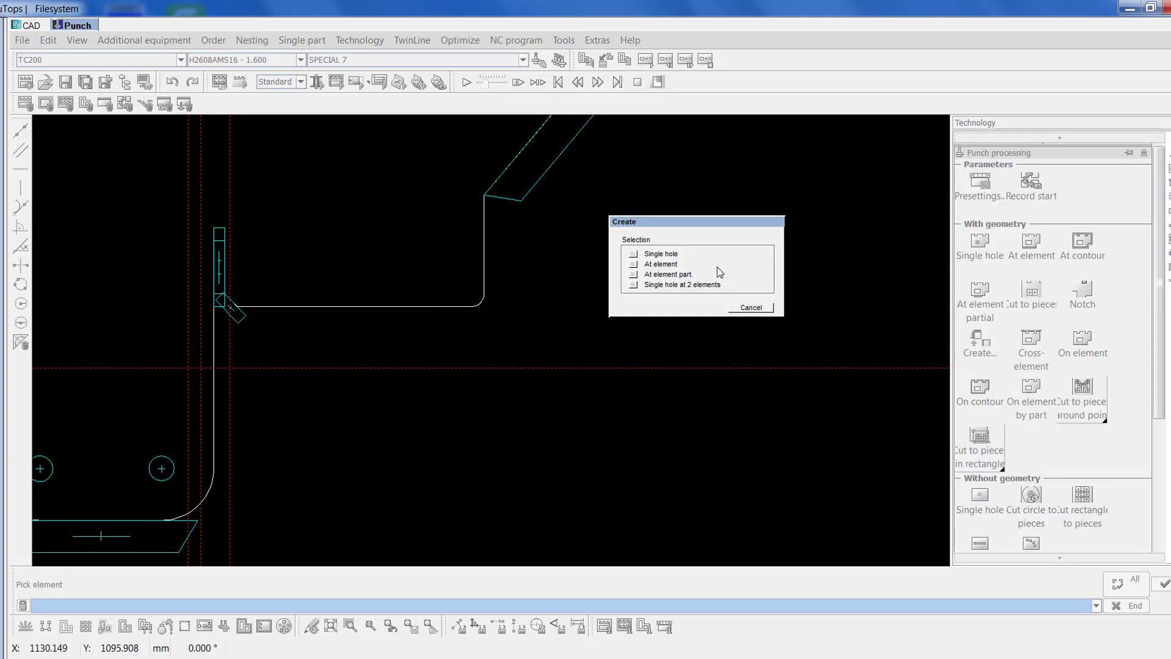
click(633, 265)
click(480, 302)
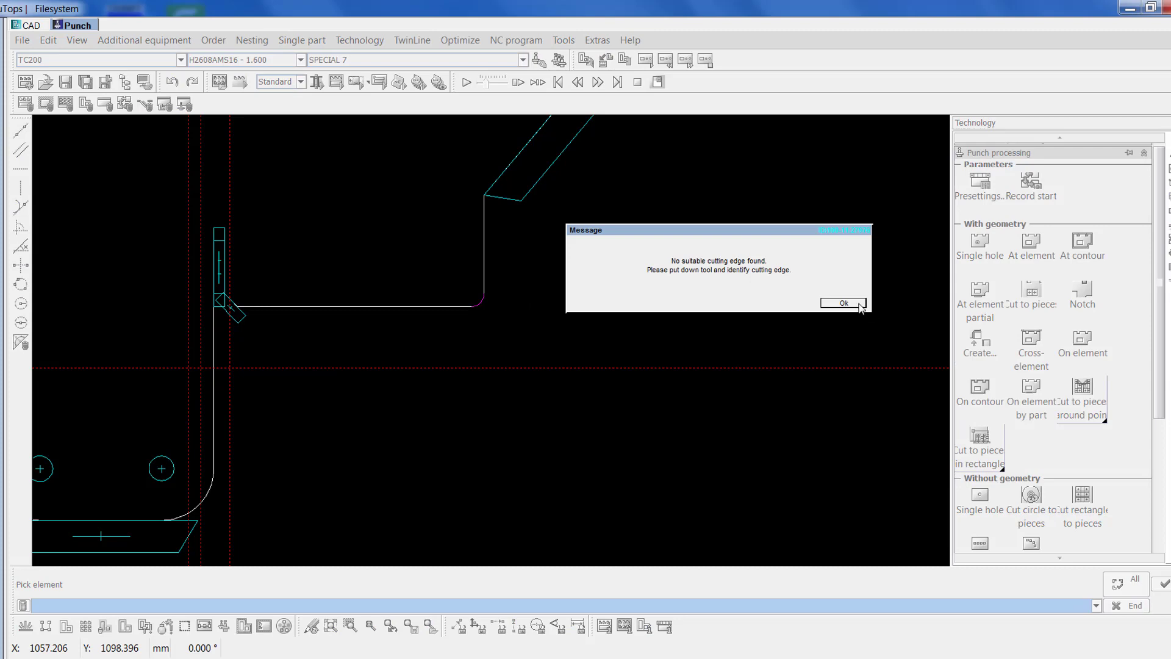
click(860, 307)
click(675, 280)
click(685, 303)
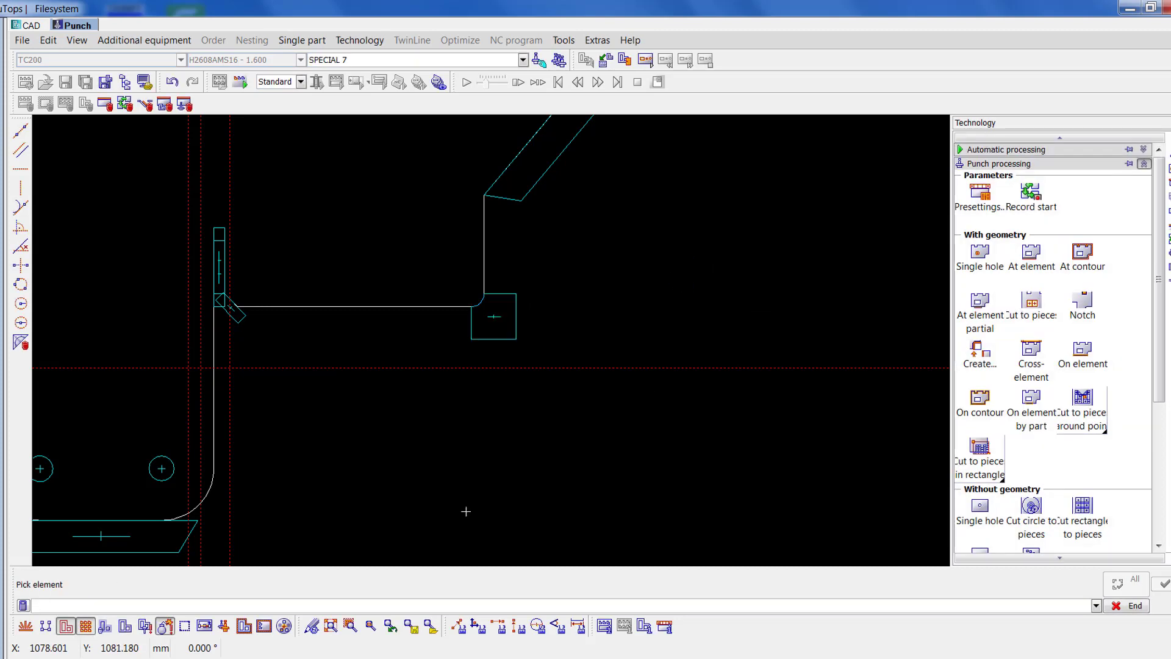
- Punch the matching corner on the other side, then measure the lower notch's corner arc
click(330, 626)
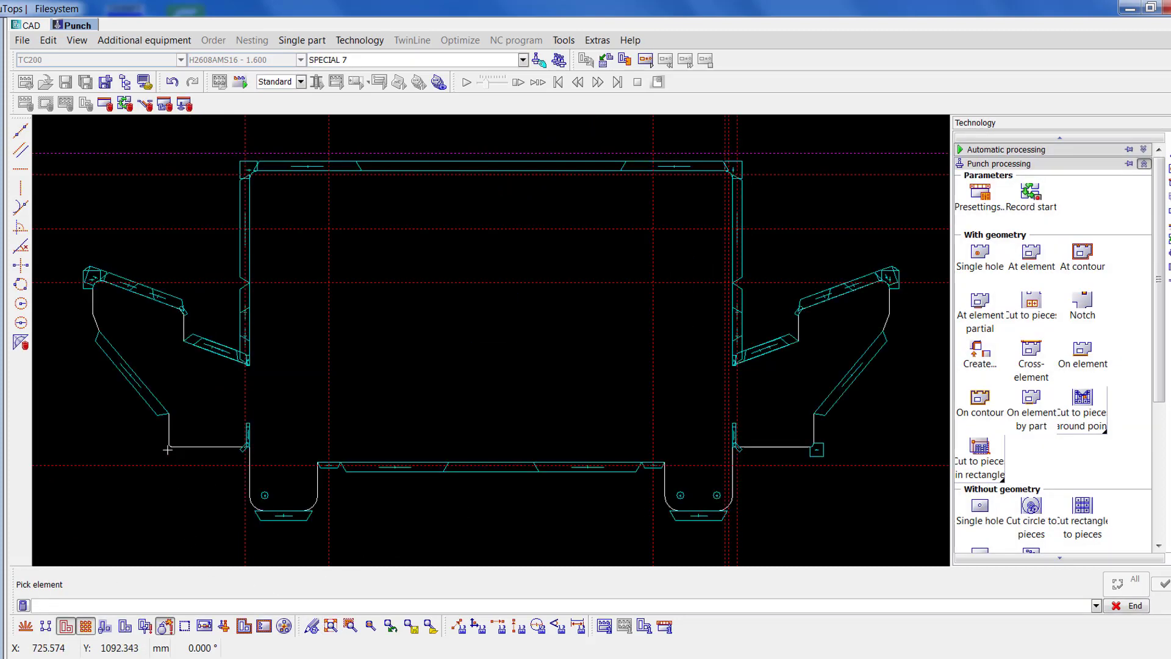
scroll(168, 448, up, 3)
click(496, 333)
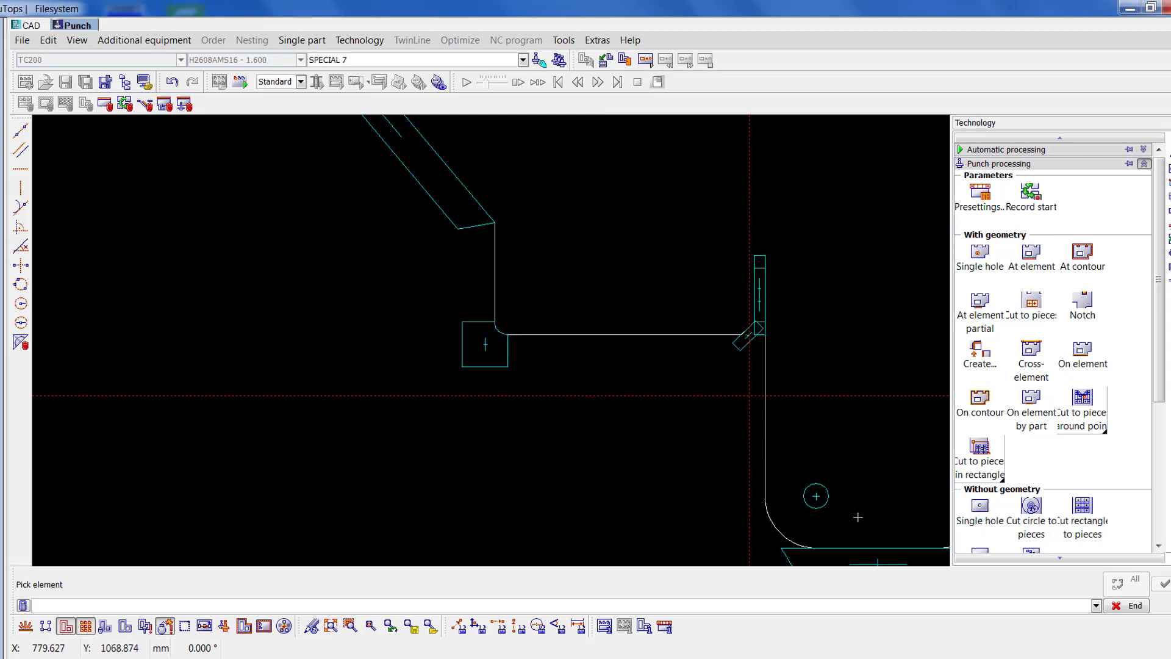
middle_drag(836, 493, 507, 317)
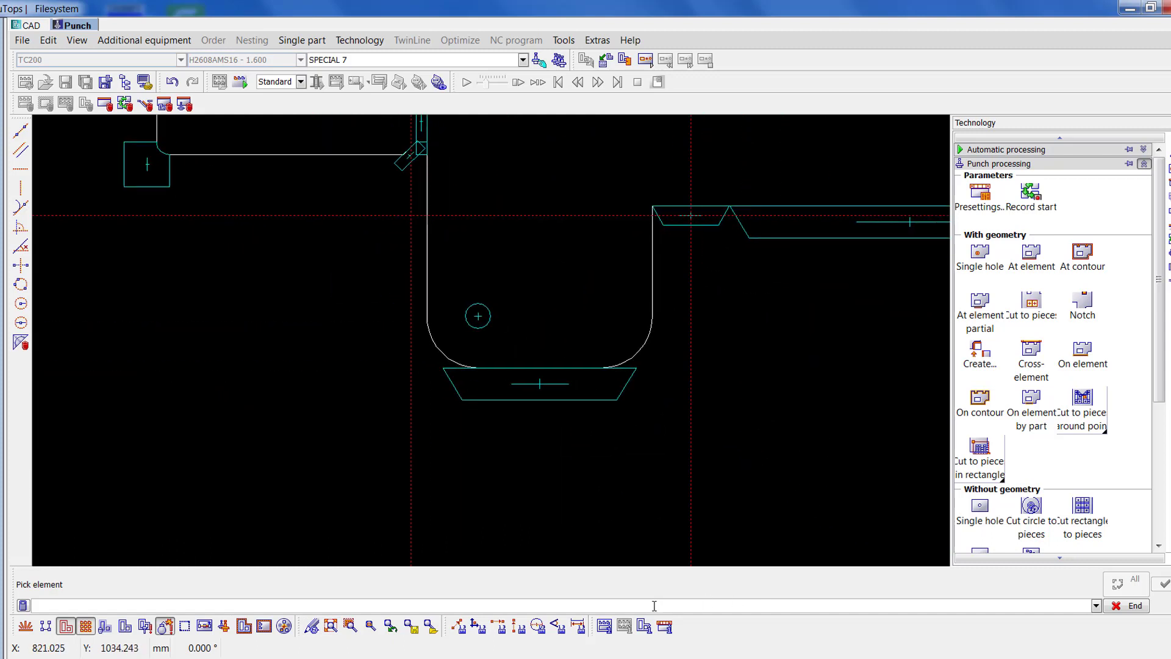
click(538, 626)
- Make SPECIAL 9 from the Punching tool list the active tool
click(523, 60)
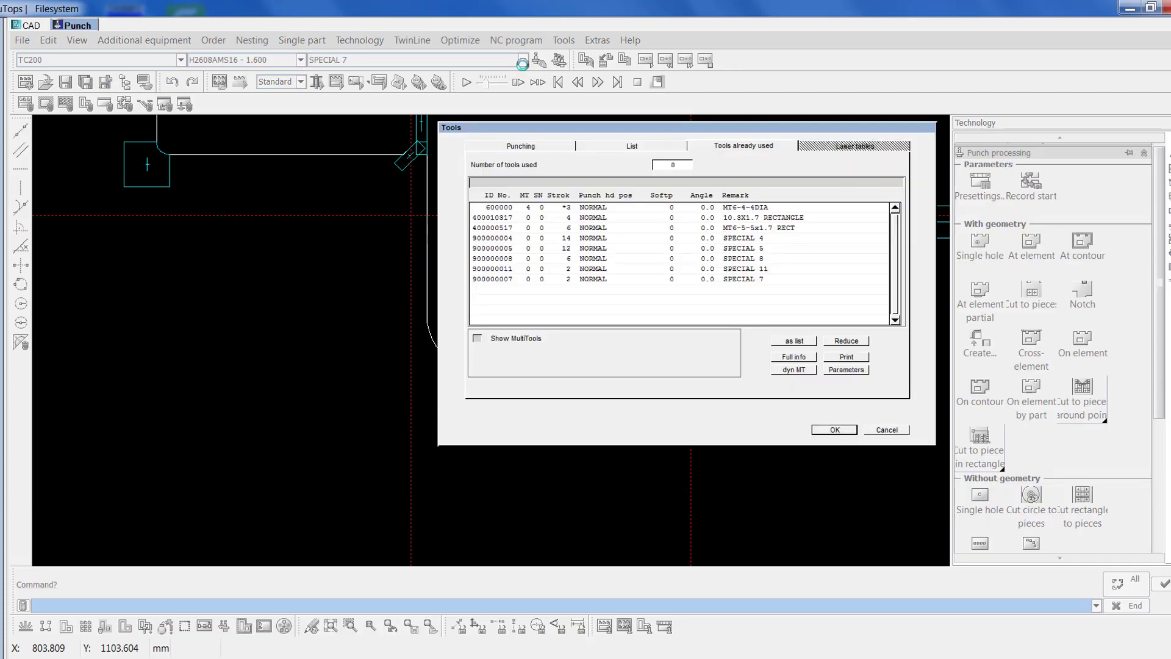
click(521, 146)
scroll(776, 264, down, 2)
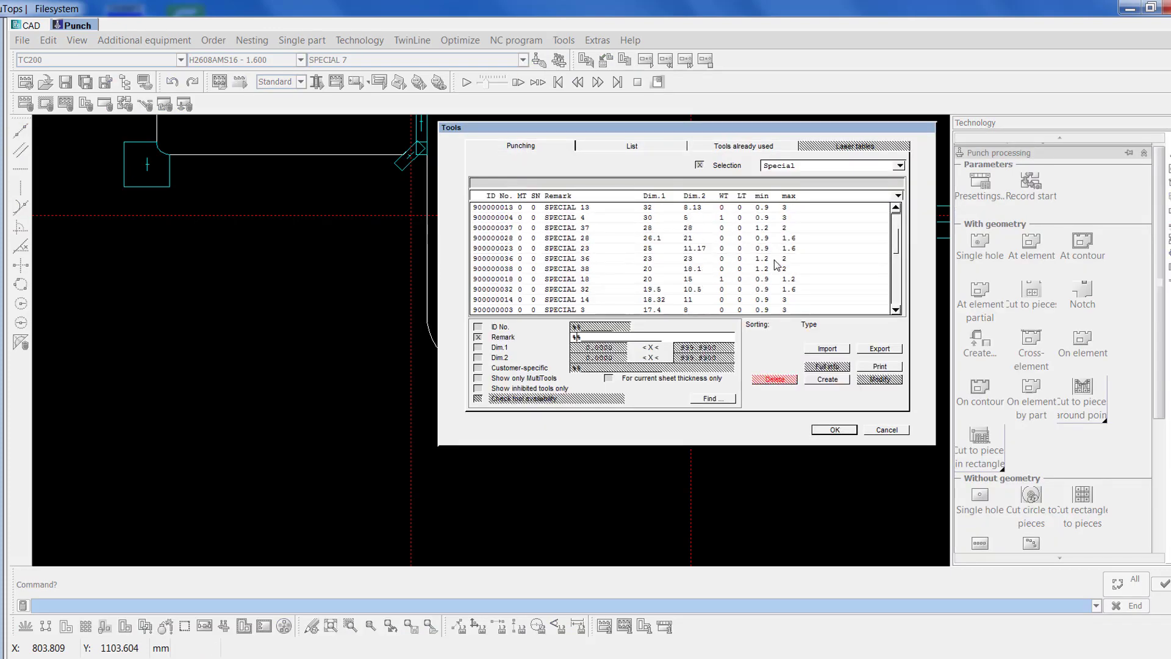
click(650, 301)
scroll(650, 255, down, 3)
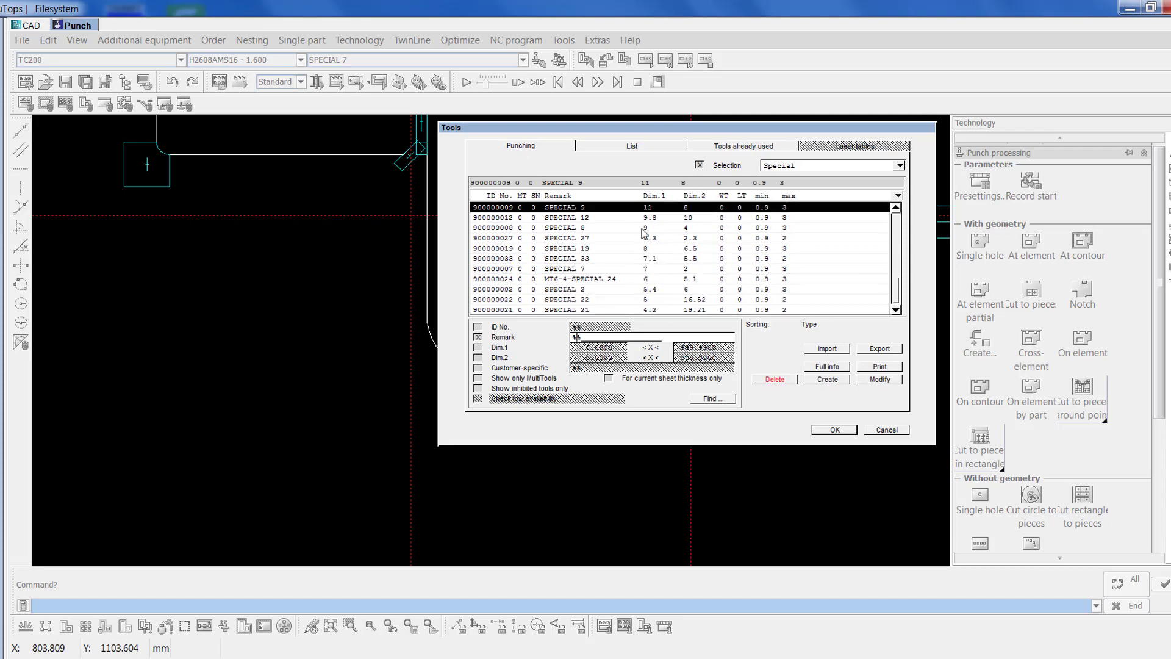
click(835, 430)
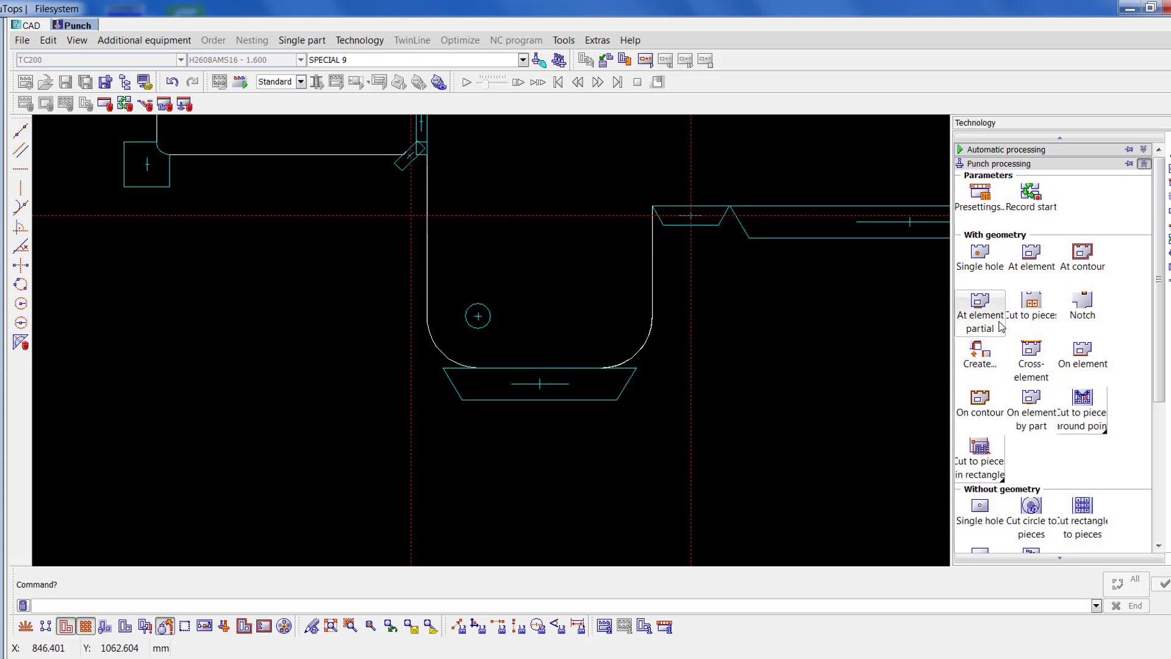
- Punch the right and left corner arcs of the first lower notch with SPECIAL 9
click(980, 351)
click(639, 285)
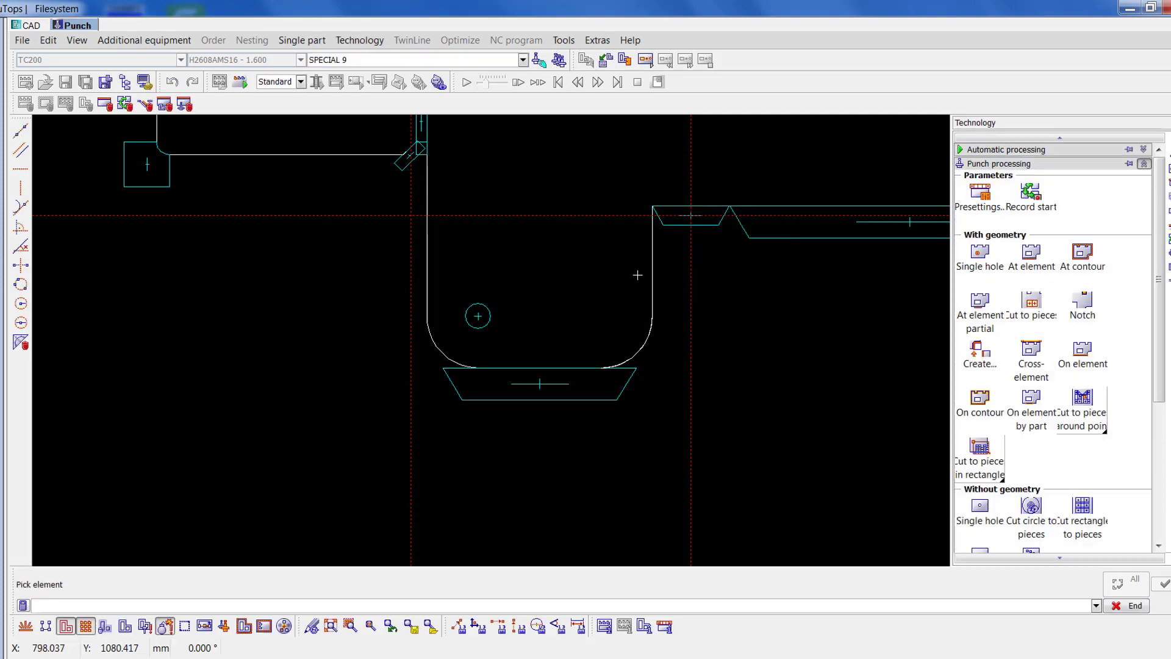
click(646, 347)
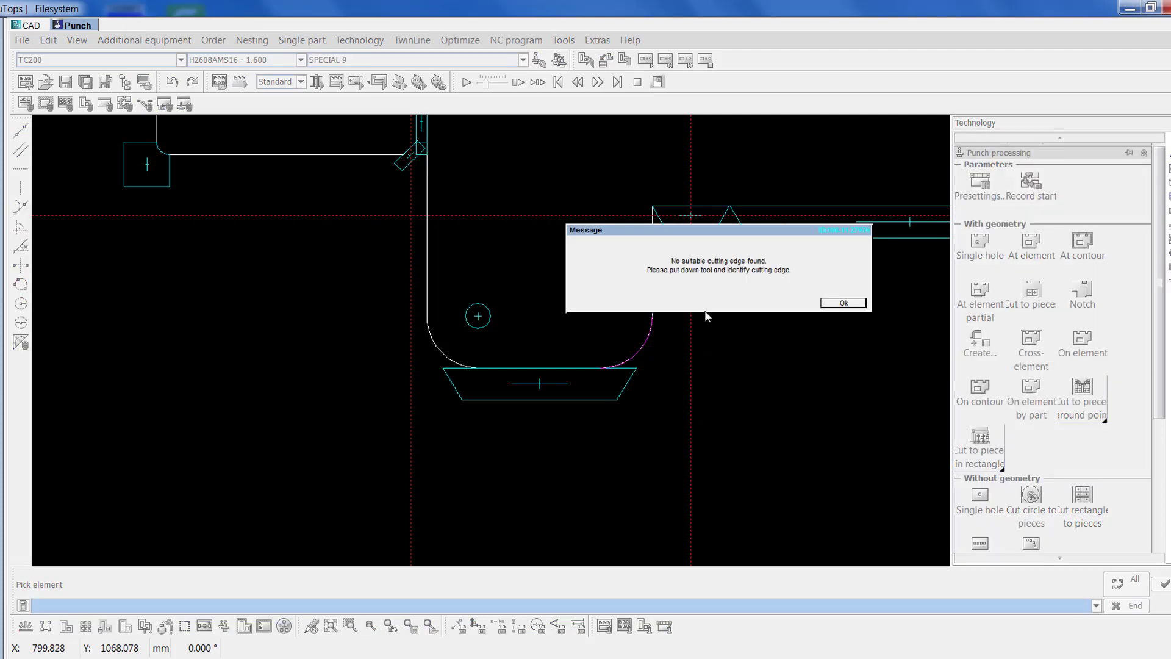
click(843, 302)
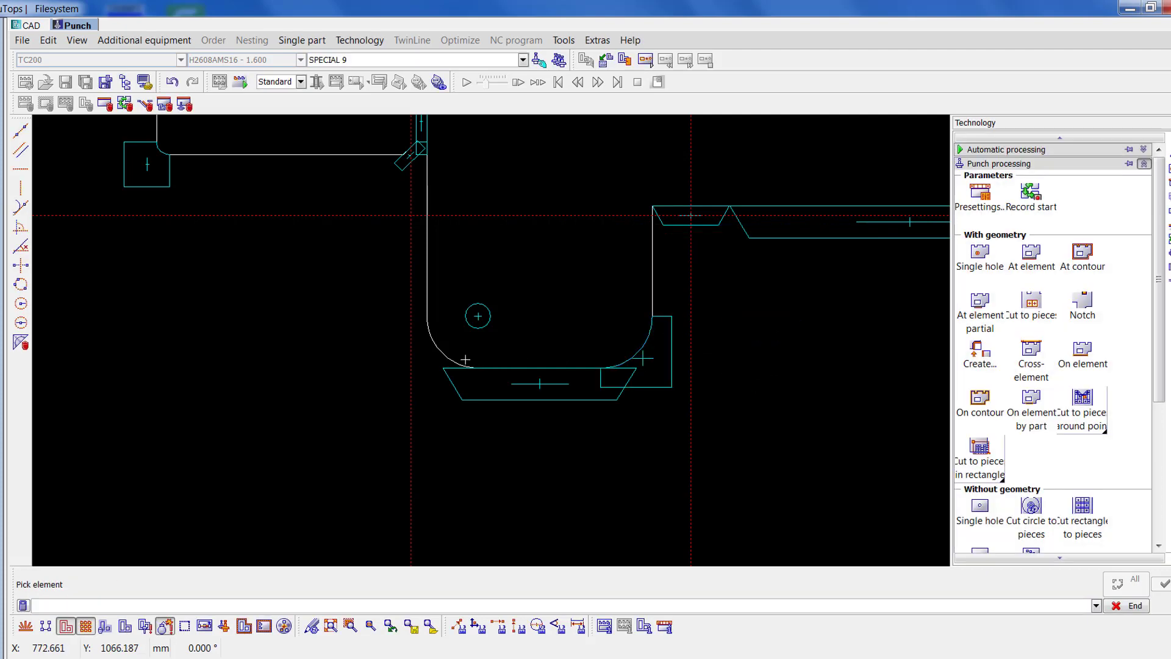
click(446, 358)
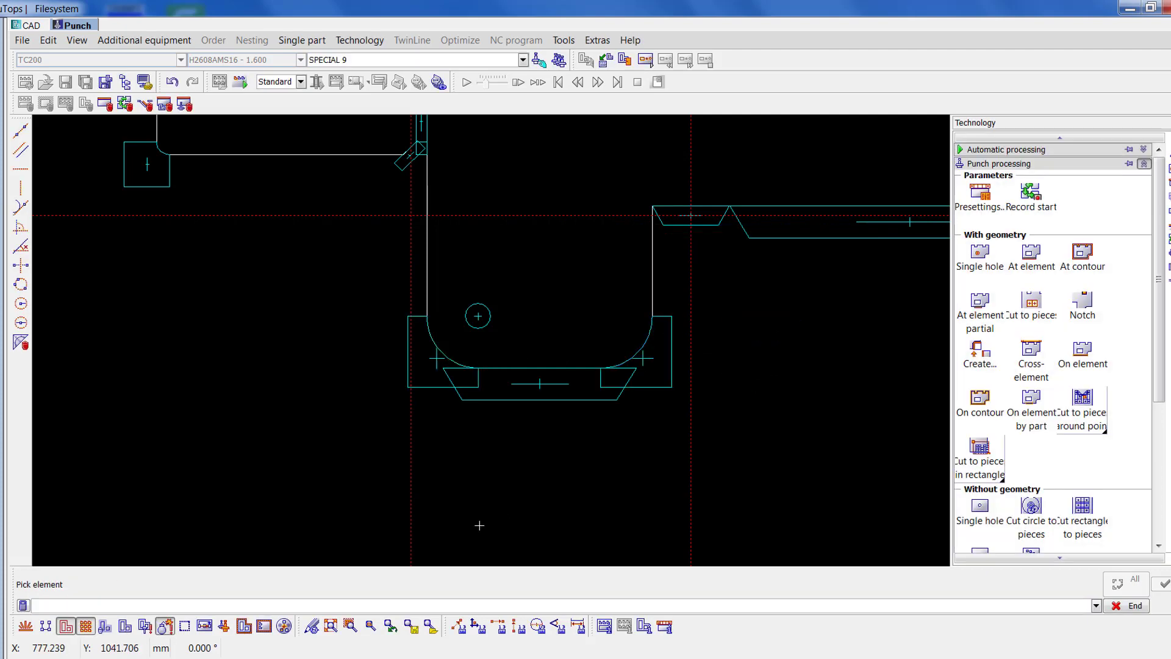
- Punch the right and left corner arcs of the other lower notch
click(331, 626)
scroll(530, 367, up, 3)
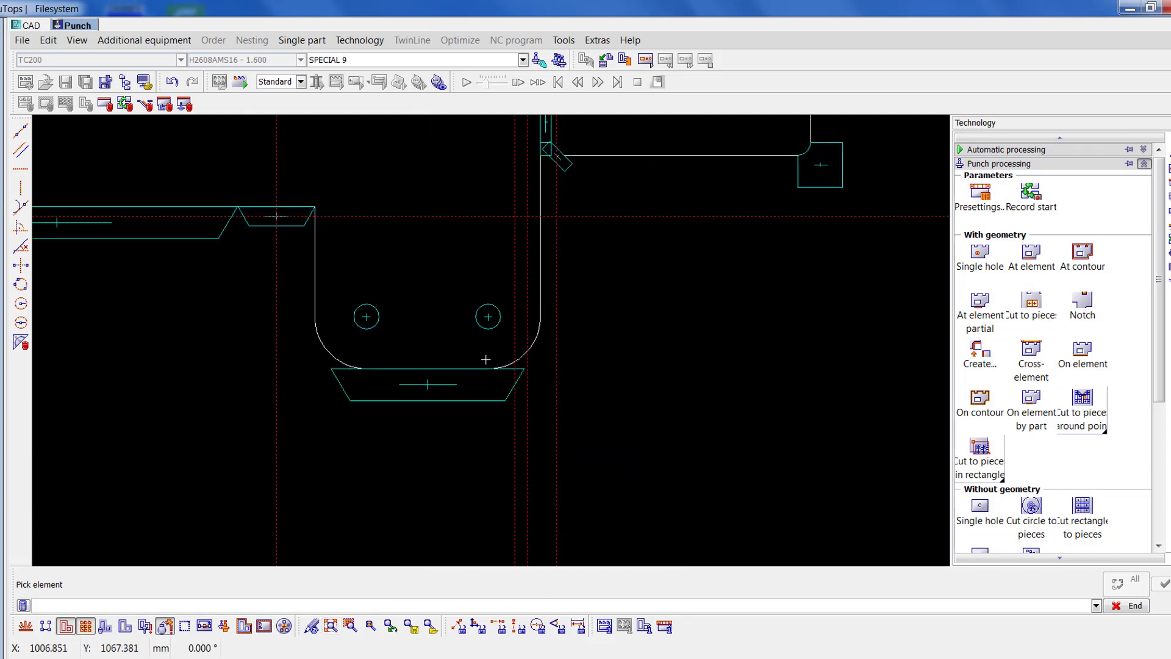
click(530, 347)
click(334, 352)
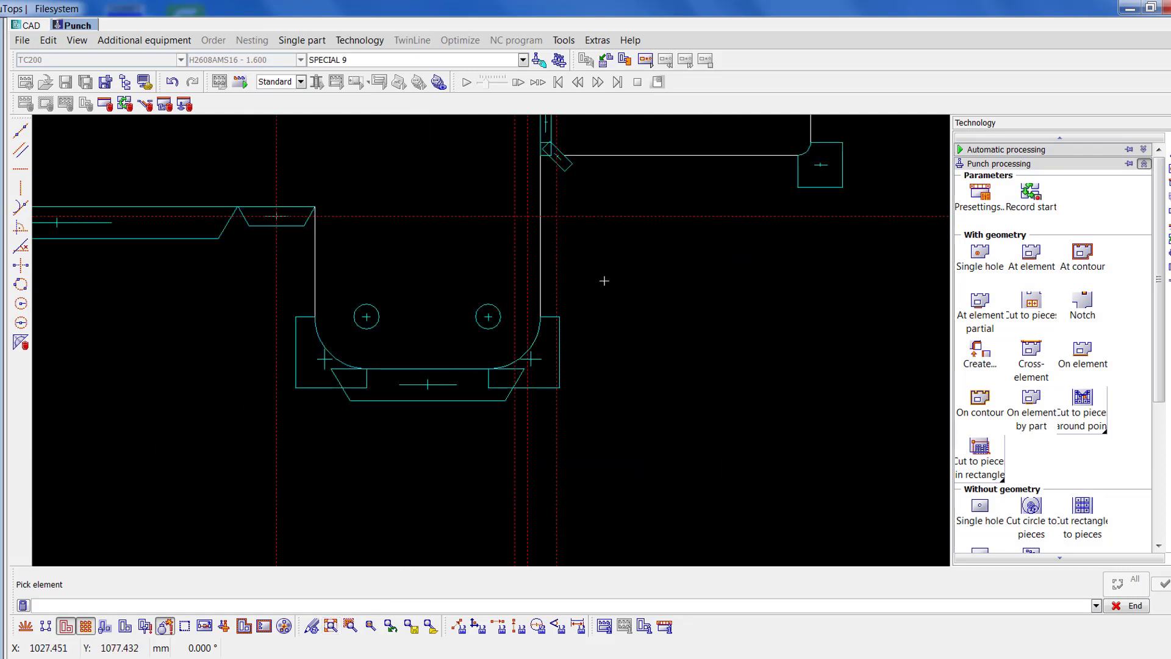
click(451, 60)
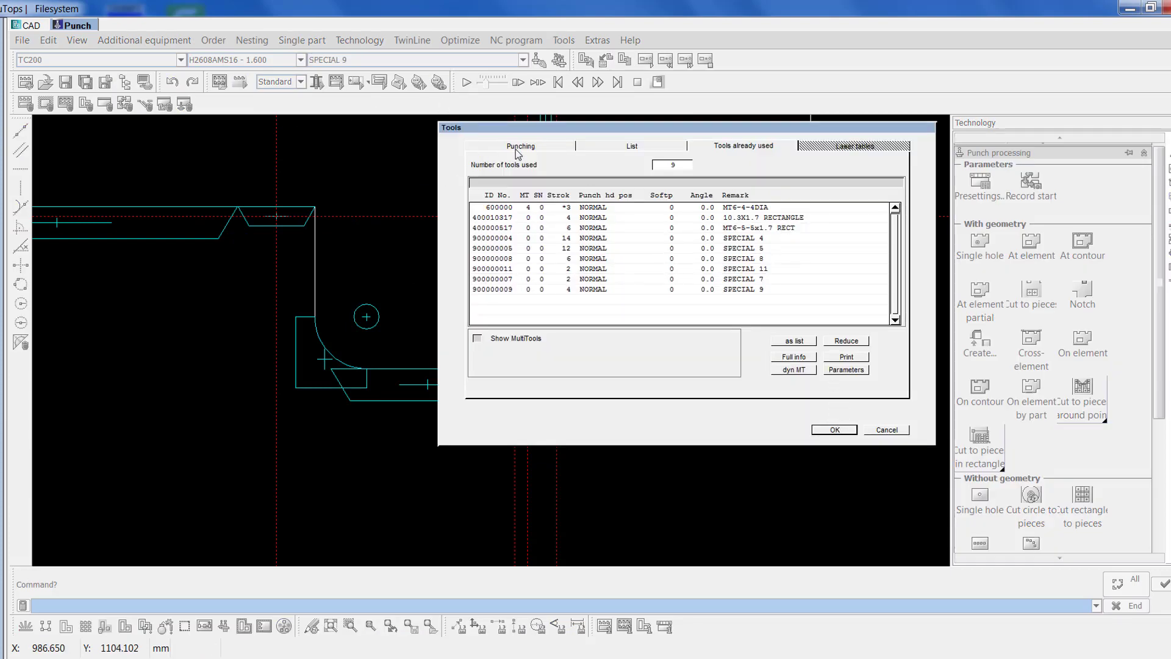
- Filter the tool list to Rectangle and make 25x5 RECTANGLE the active tool
click(522, 148)
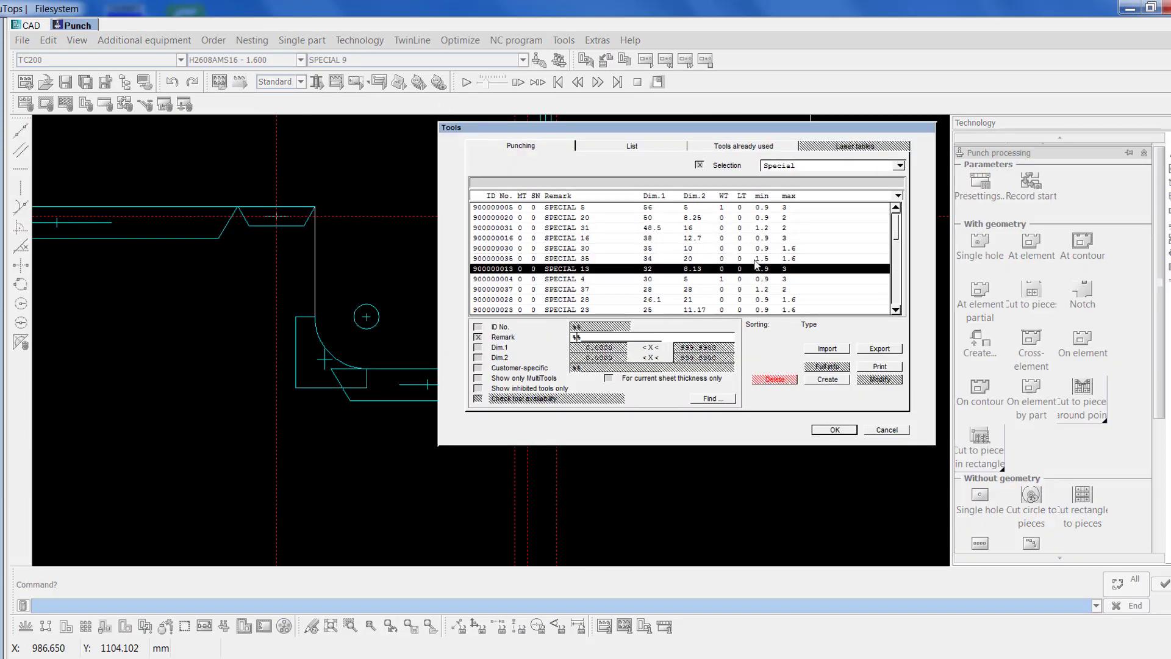
click(796, 167)
click(764, 262)
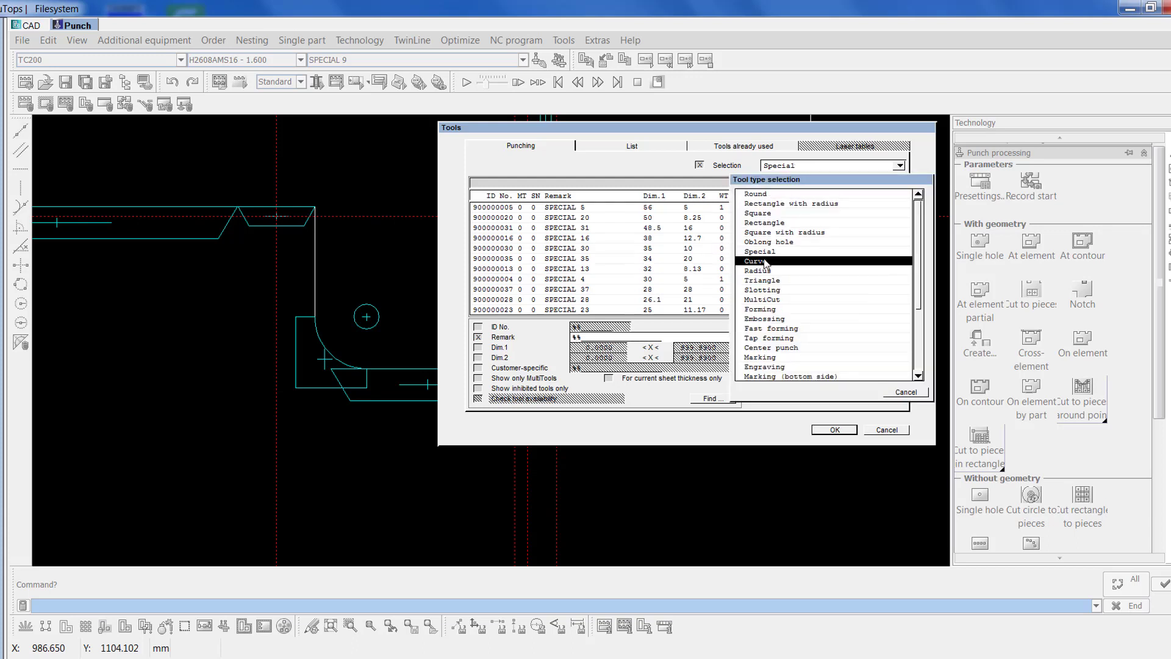
click(770, 223)
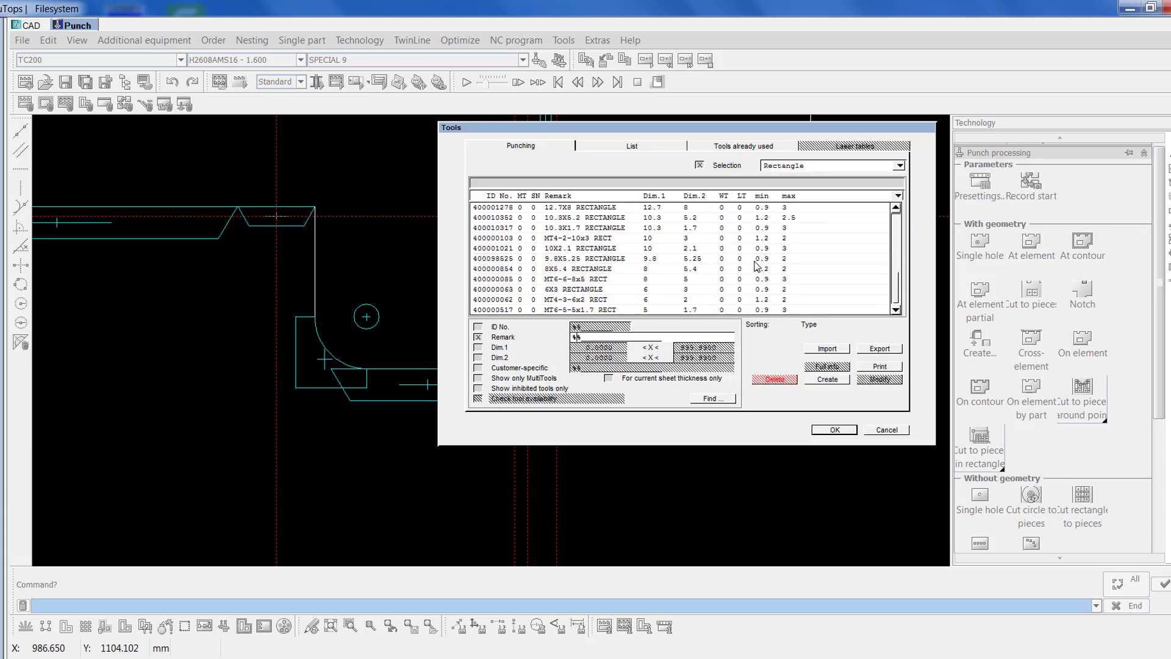
scroll(754, 269, up, 10)
click(713, 290)
drag(712, 289, 702, 310)
click(833, 430)
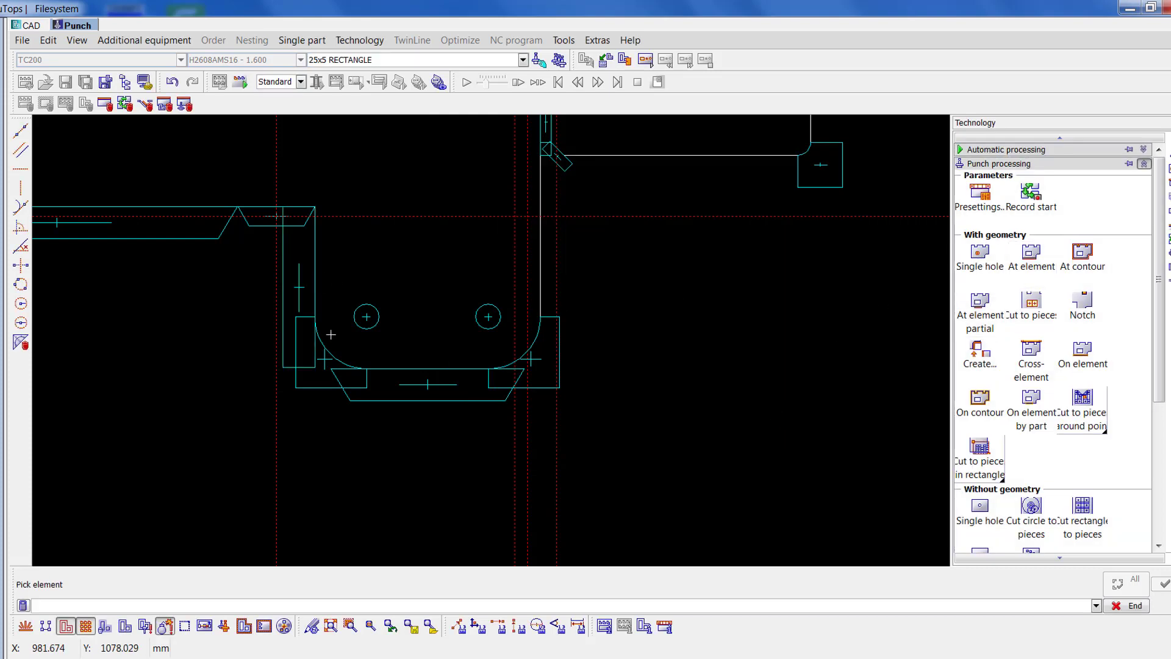
- Punch the lower notch's straight vertical edge with the 25x5 RECTANGLE
click(331, 626)
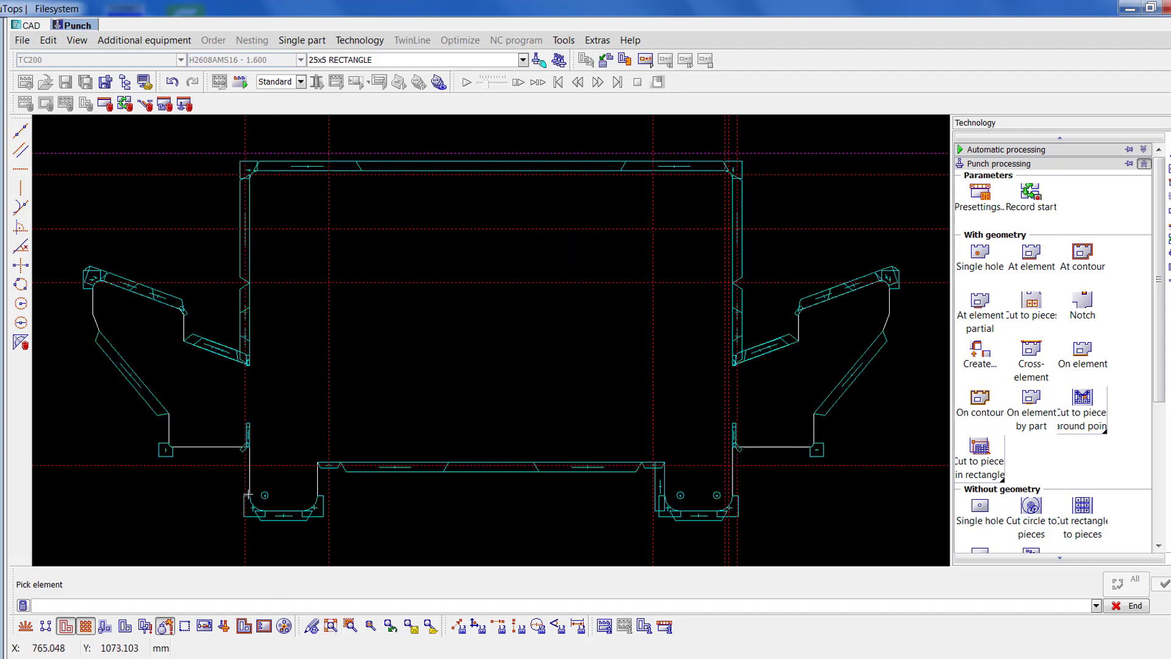
click(323, 519)
right_click(443, 201)
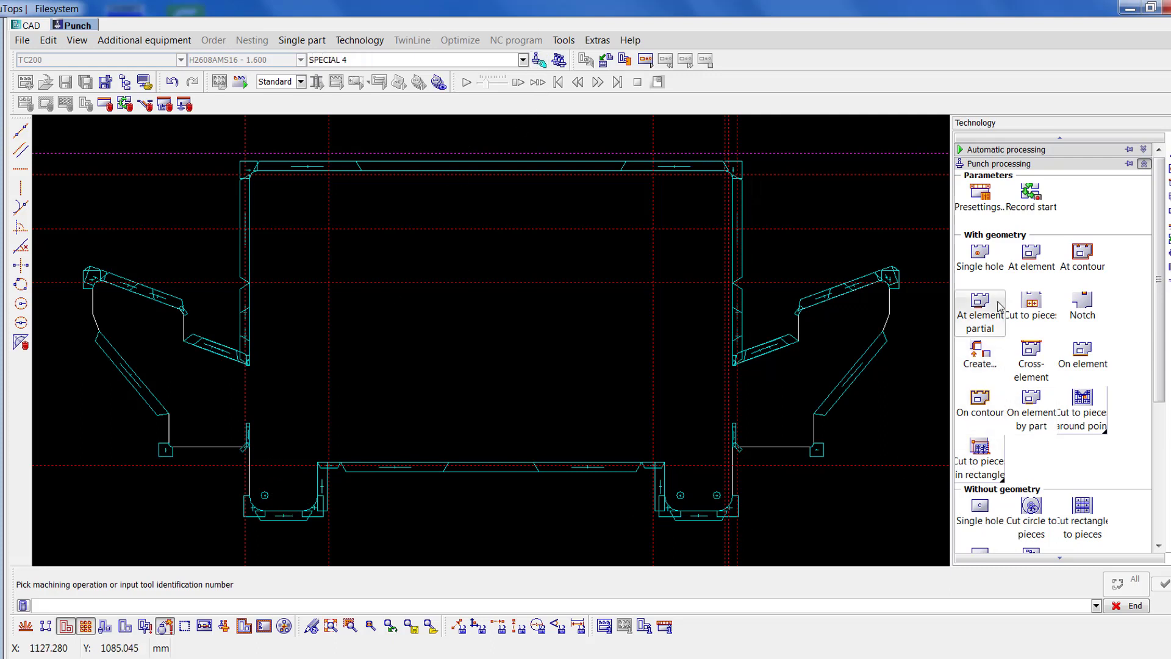
- Punch along the short edge beside the right notch using At element
click(1032, 254)
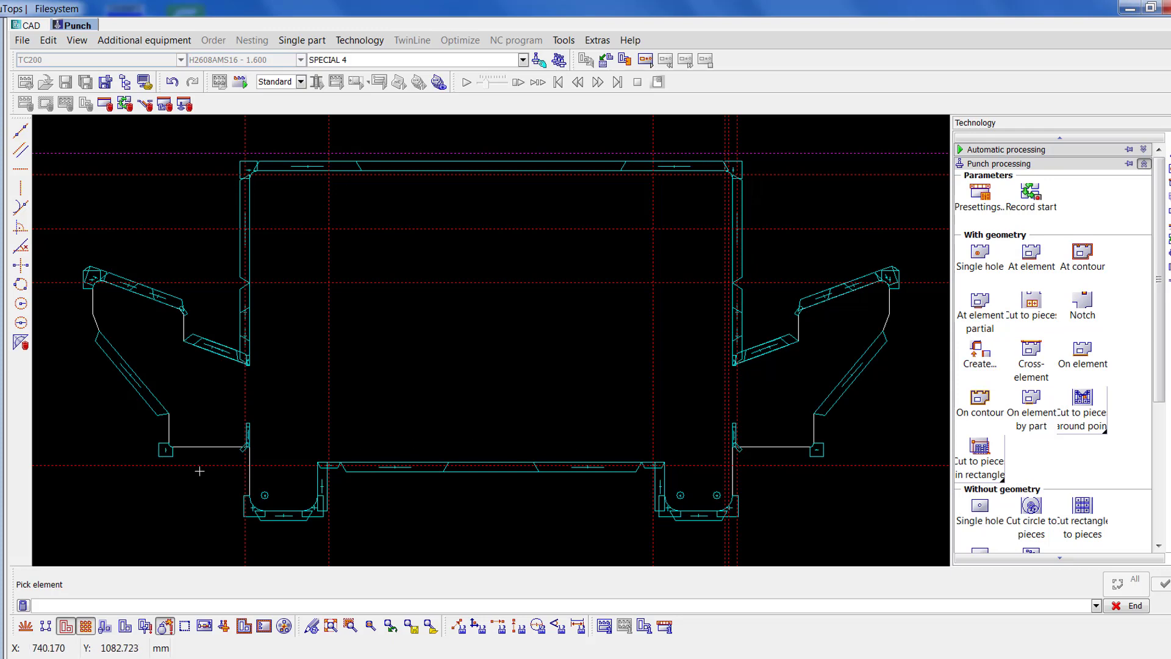
scroll(200, 467, up, 3)
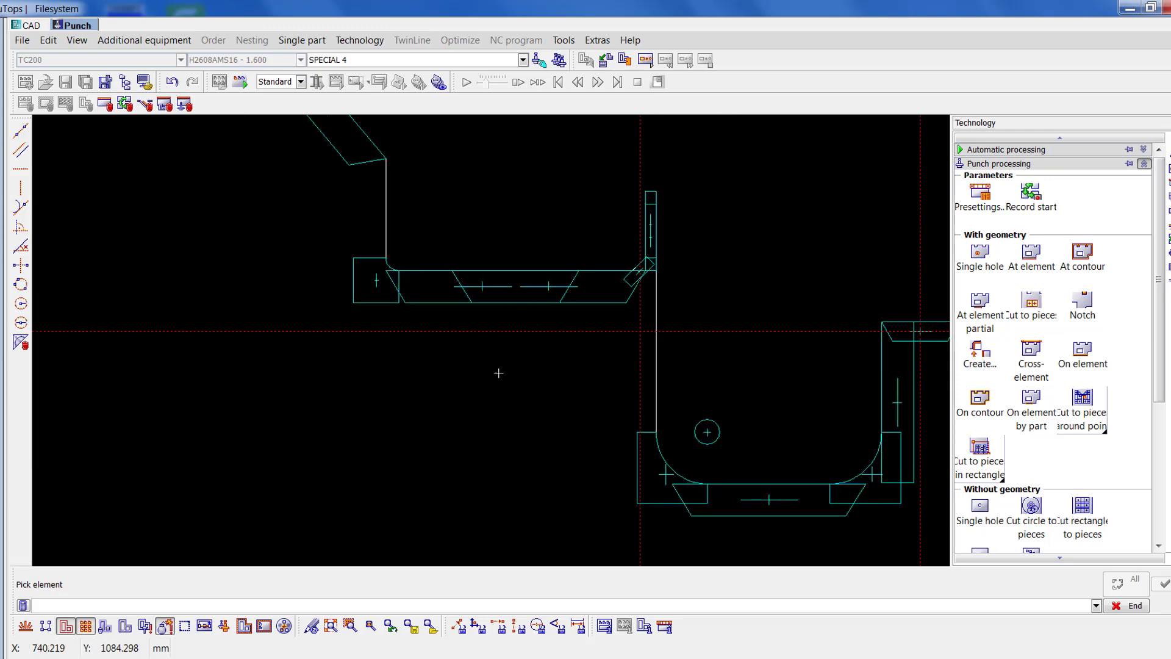
click(330, 626)
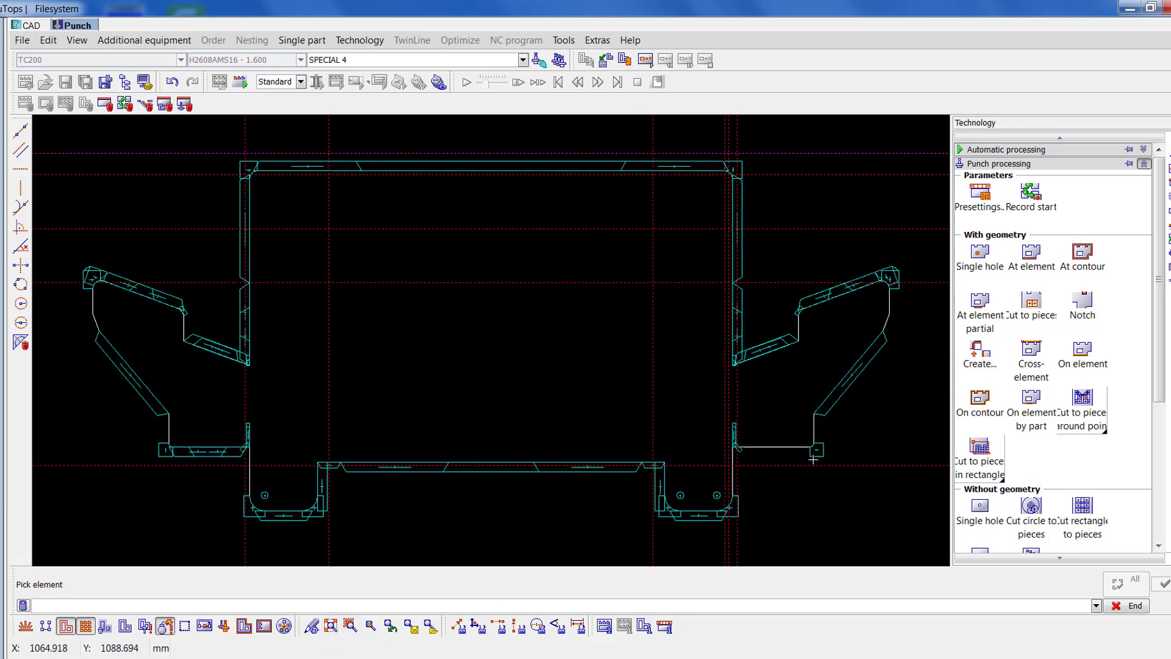
scroll(812, 459, up, 3)
click(469, 303)
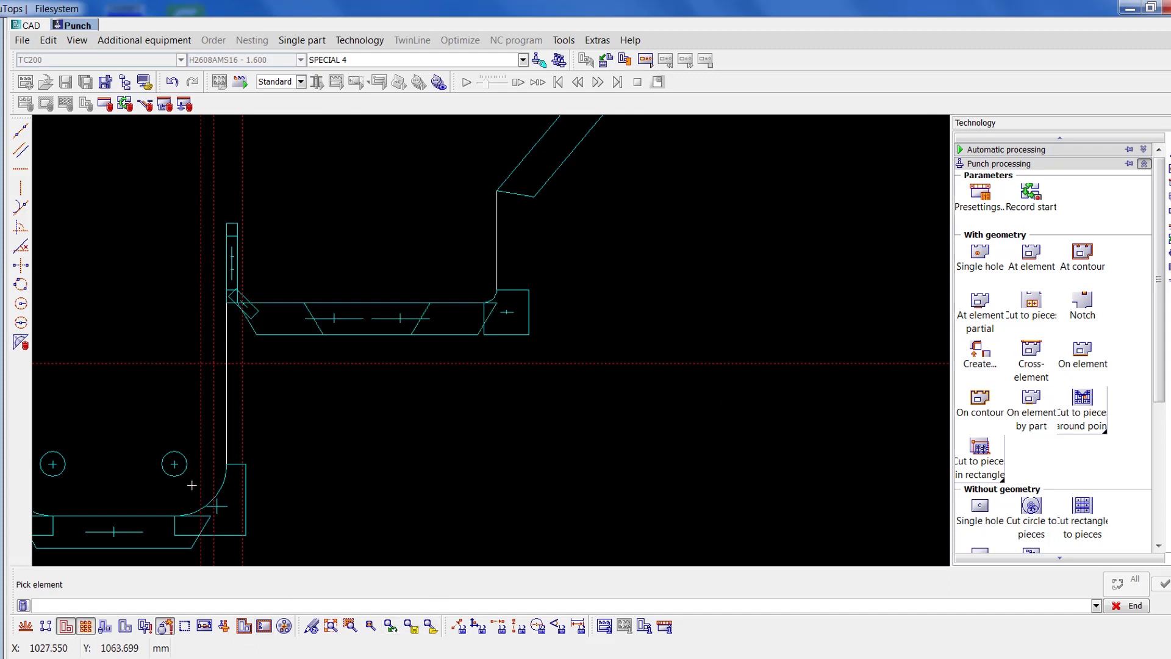
- Delete all auxiliary geometry and draw a construction line 10 mm parallel to the vertical edge
click(28, 348)
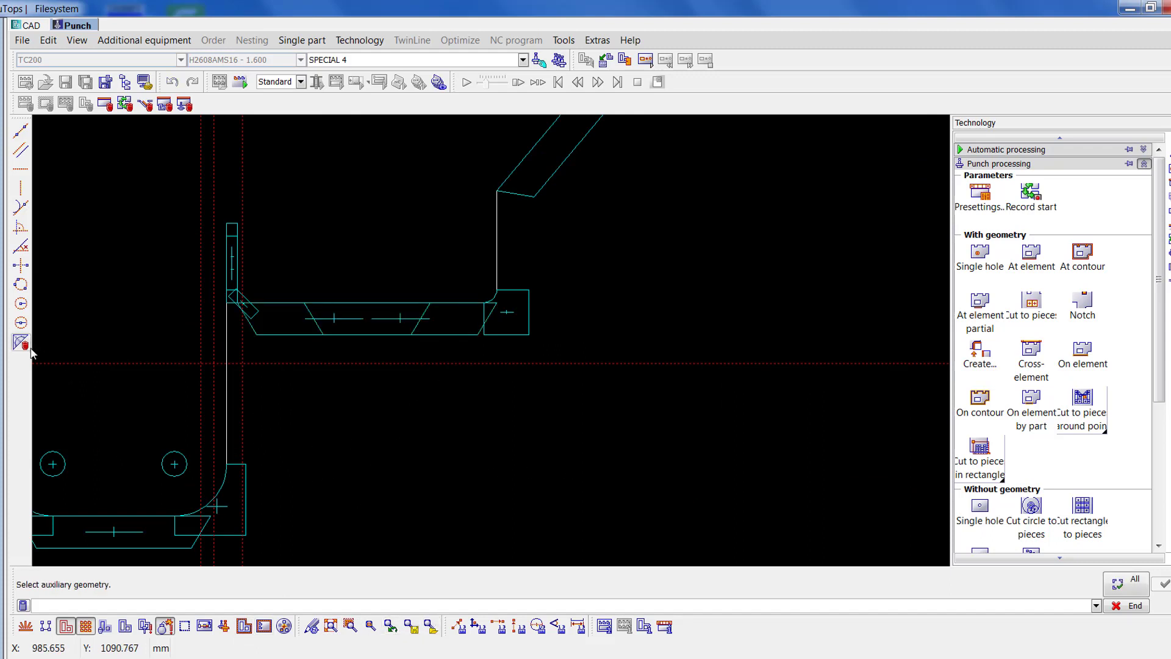
click(1131, 592)
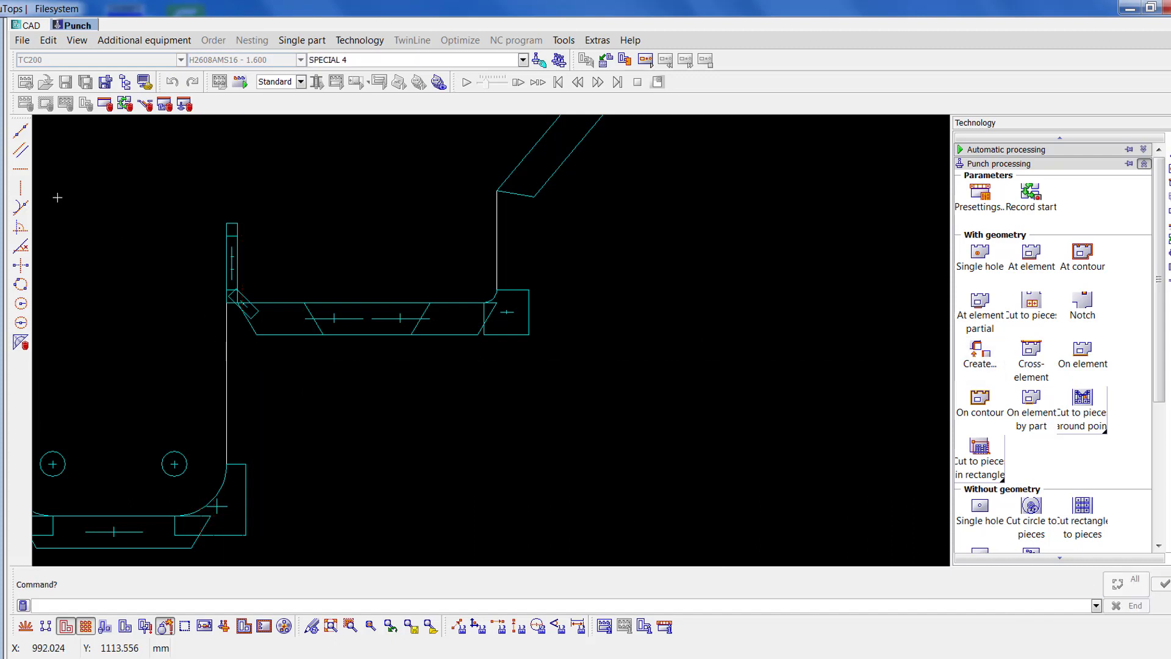
click(20, 150)
click(227, 417)
text(10)
key(Return)
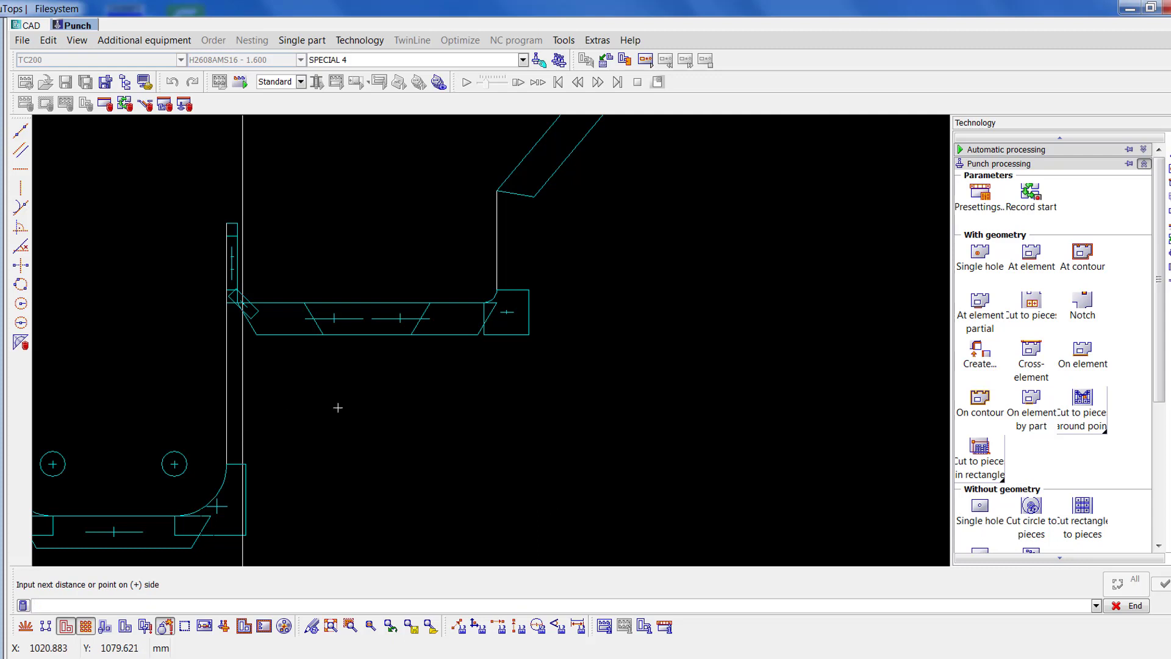
right_click(334, 410)
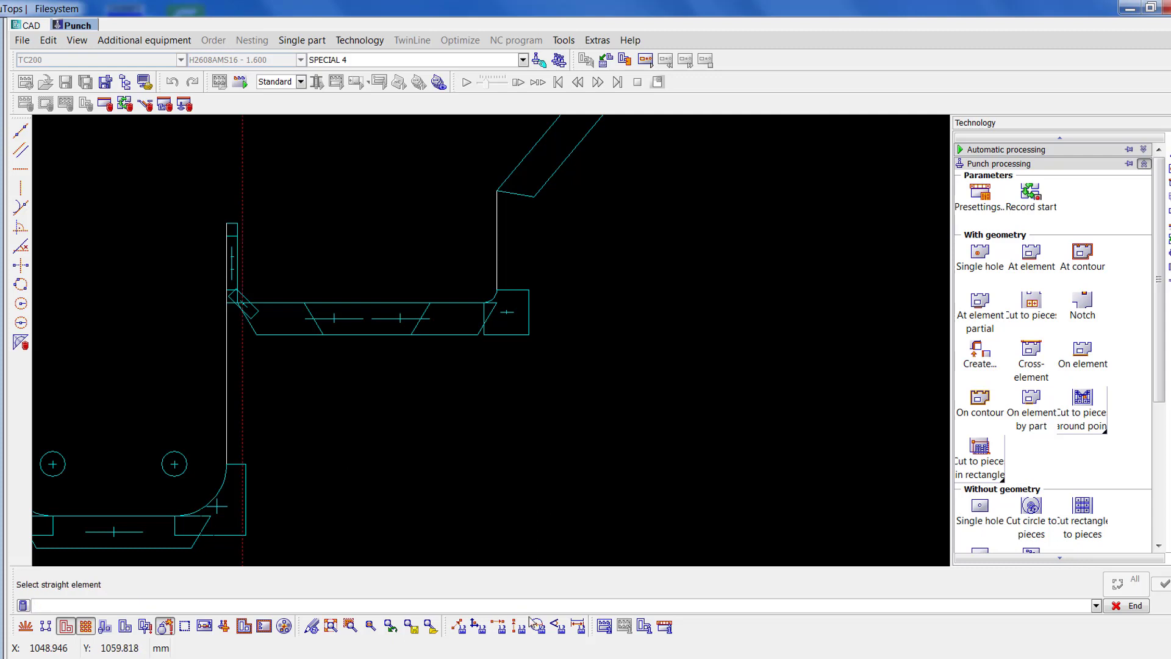
- Add a construction line parallel to the right strip's vertical edge
click(331, 626)
scroll(496, 339, up, 3)
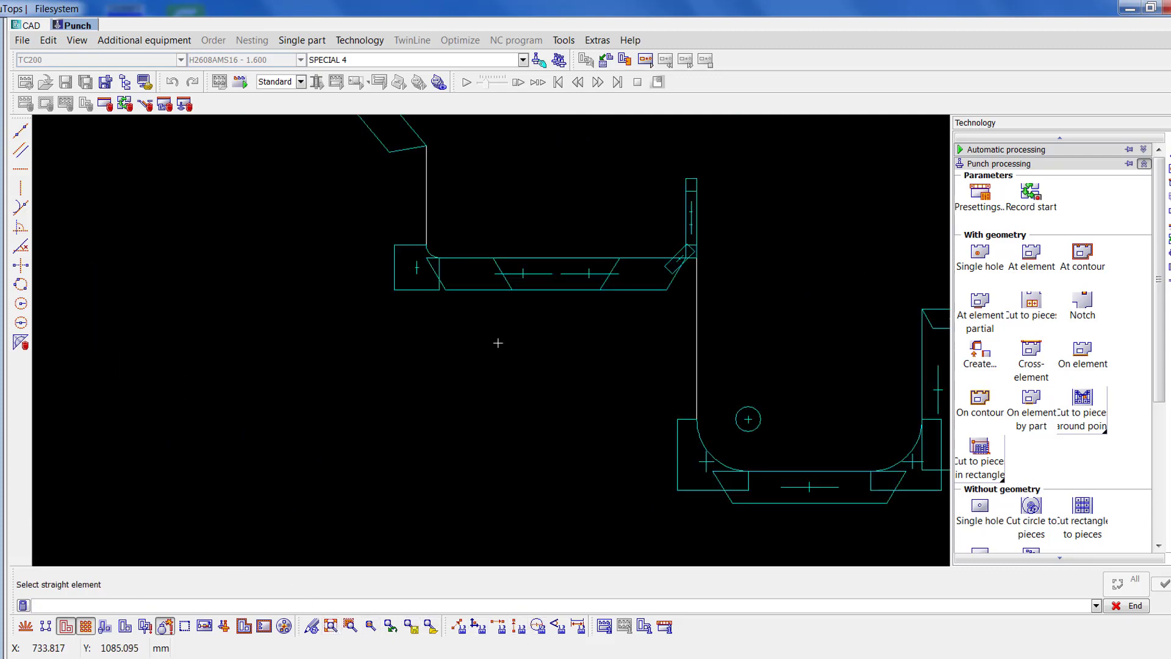
click(688, 364)
click(697, 279)
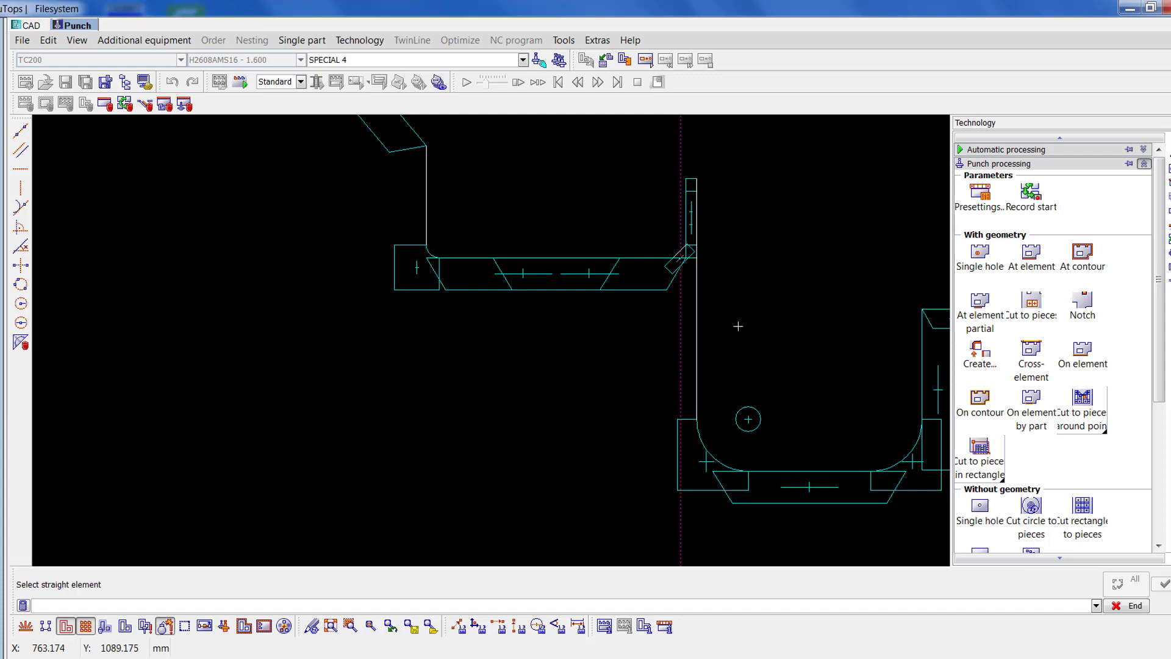
click(1015, 367)
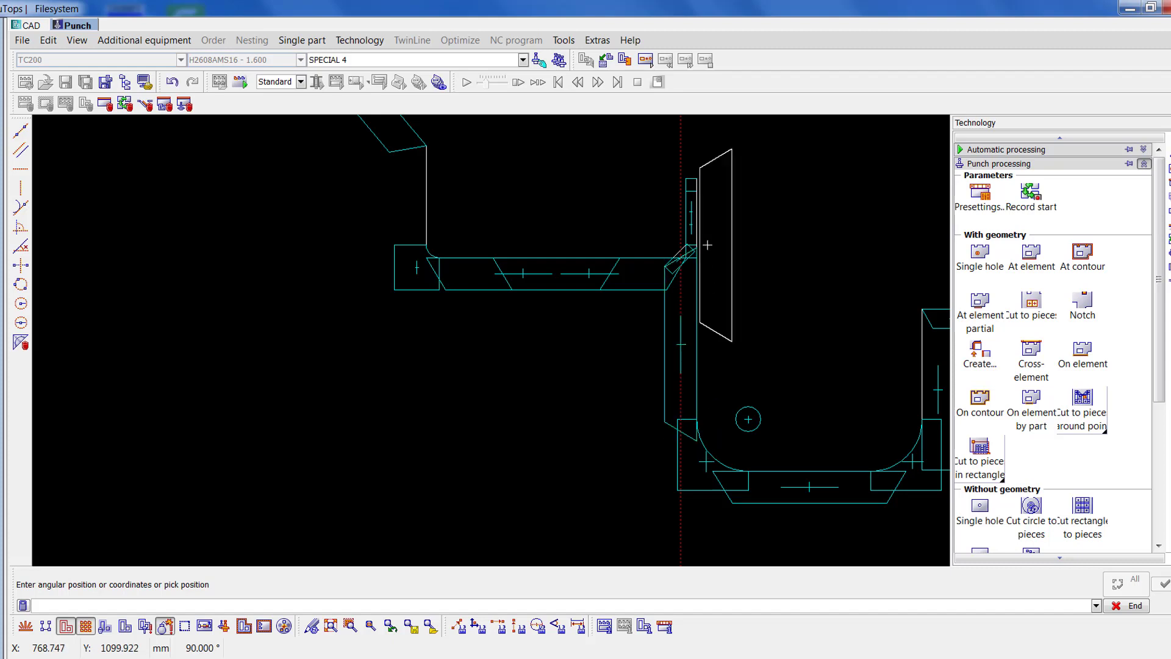
scroll(681, 339, up, 3)
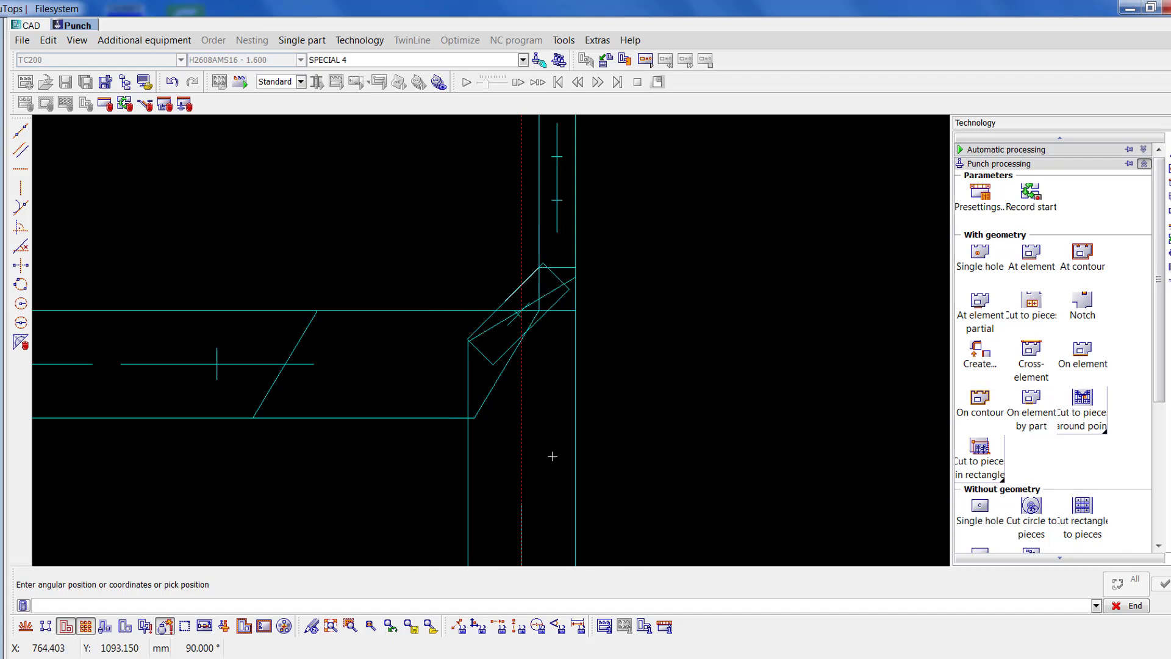
click(391, 628)
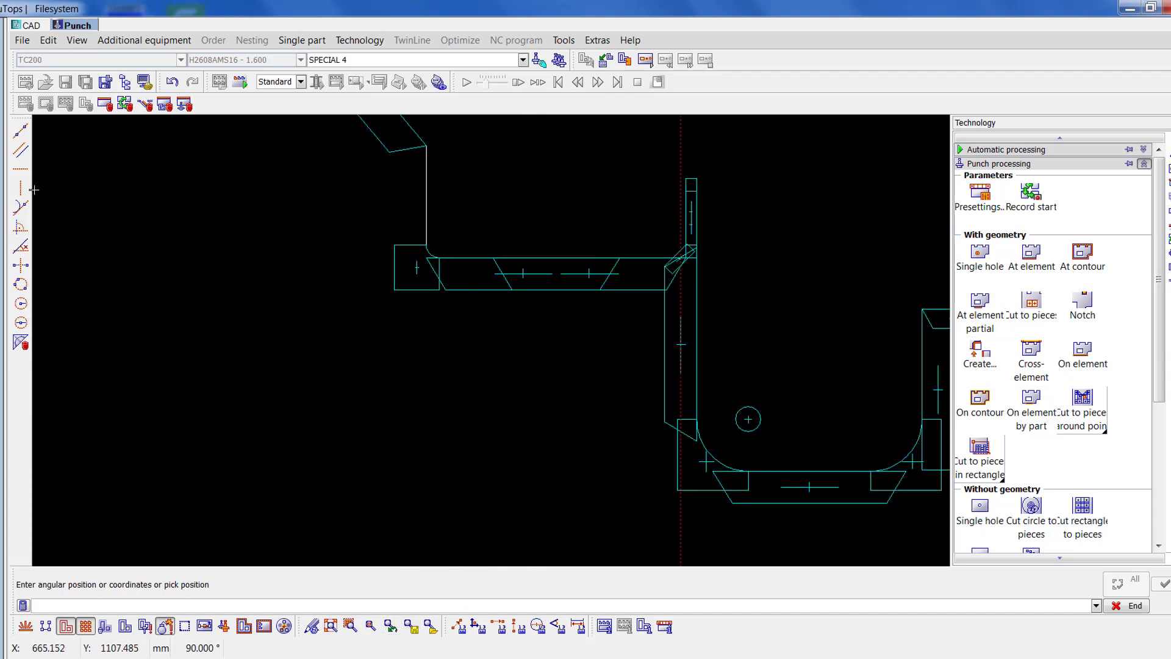
- Draw a horizontal construction line across the strip
click(20, 169)
scroll(488, 339, up, 3)
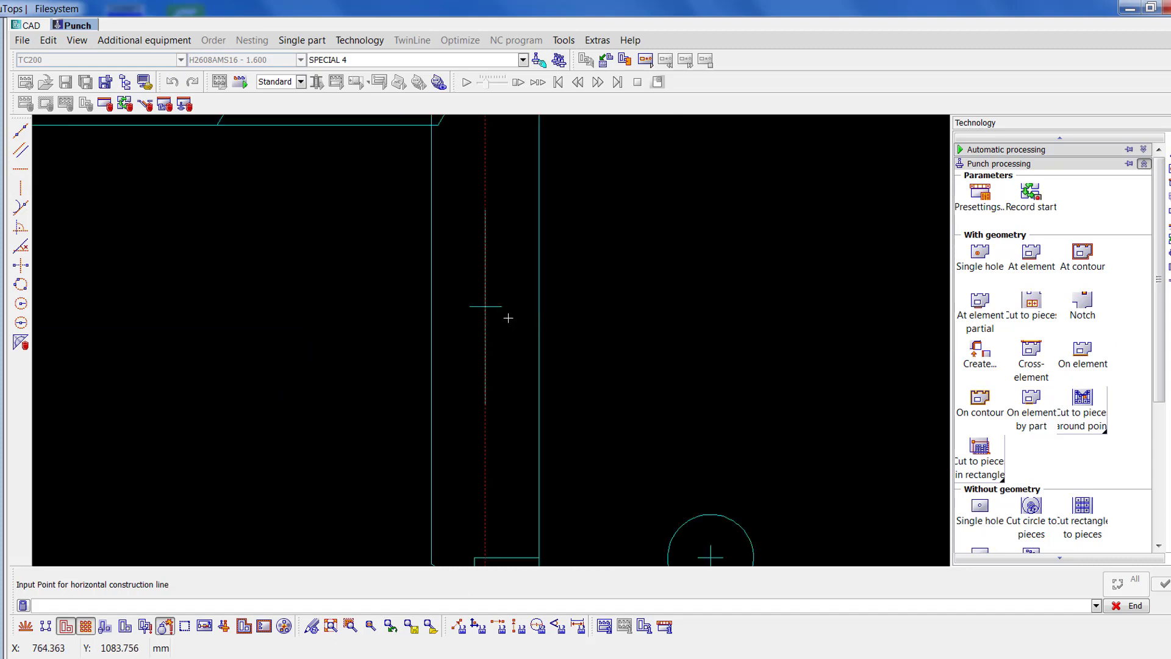
click(498, 307)
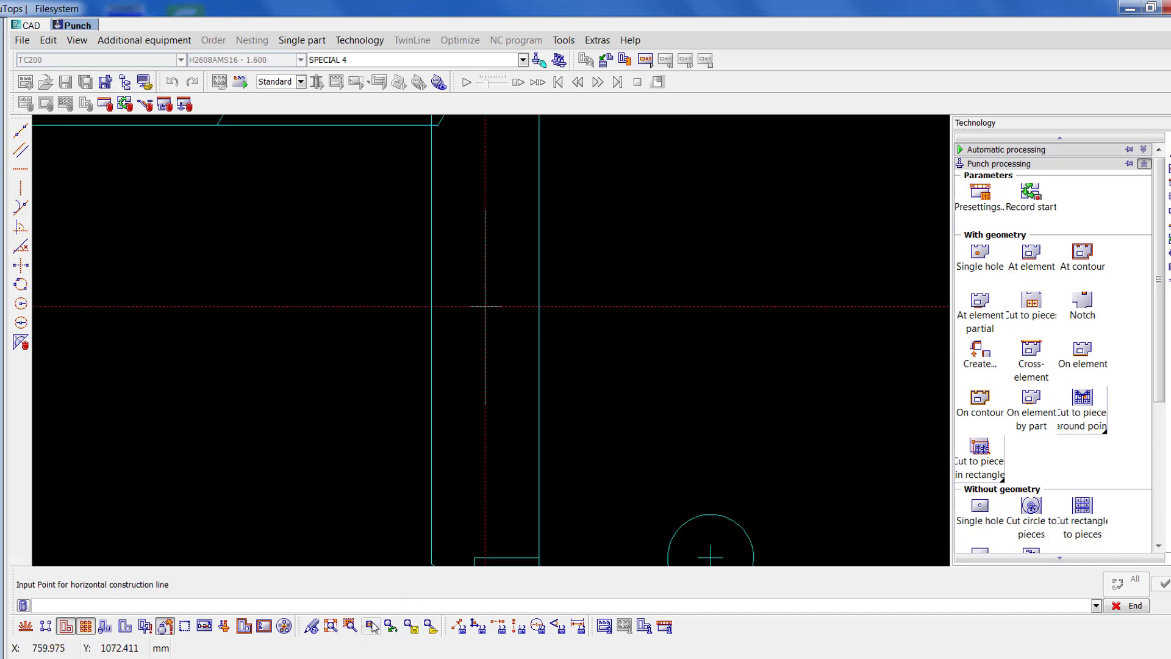
click(330, 625)
scroll(716, 481, up, 3)
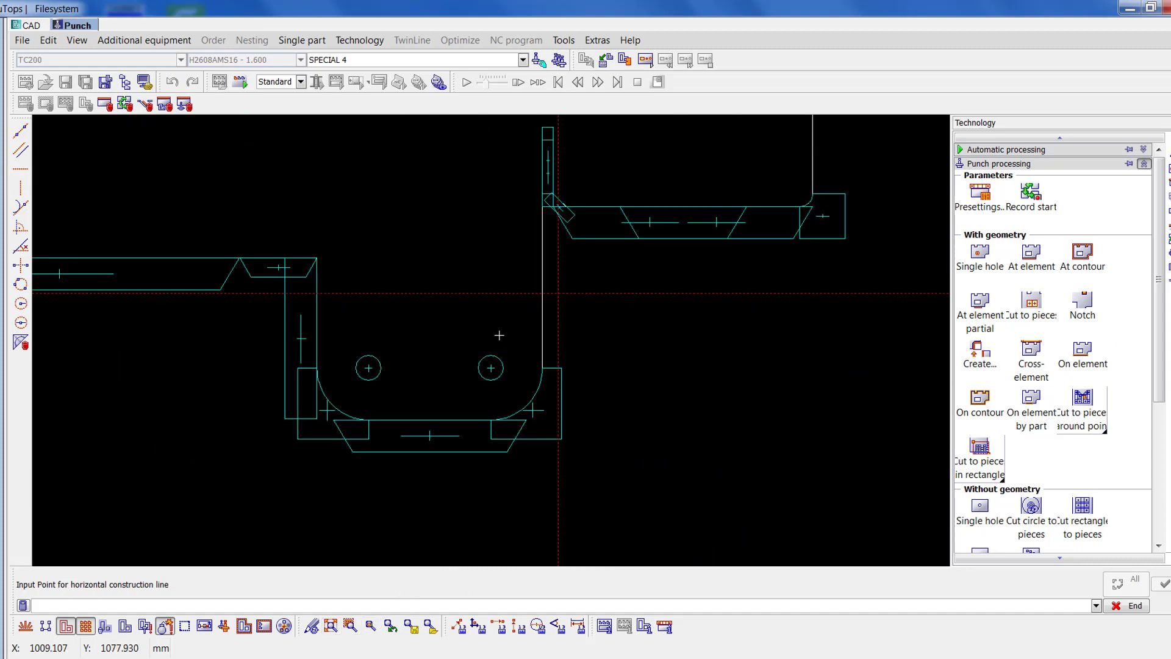
- Place a single SPECIAL 4 punch hit at 270° on the vertical edge
click(980, 506)
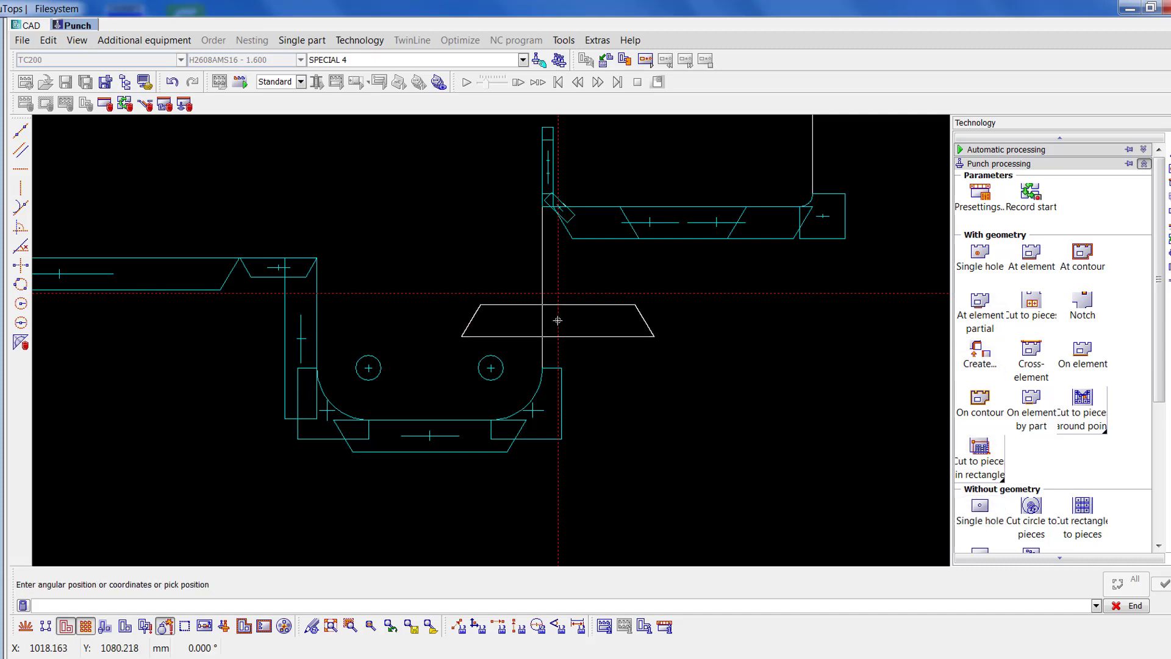
scroll(557, 320, down, 8)
scroll(558, 319, down, 1)
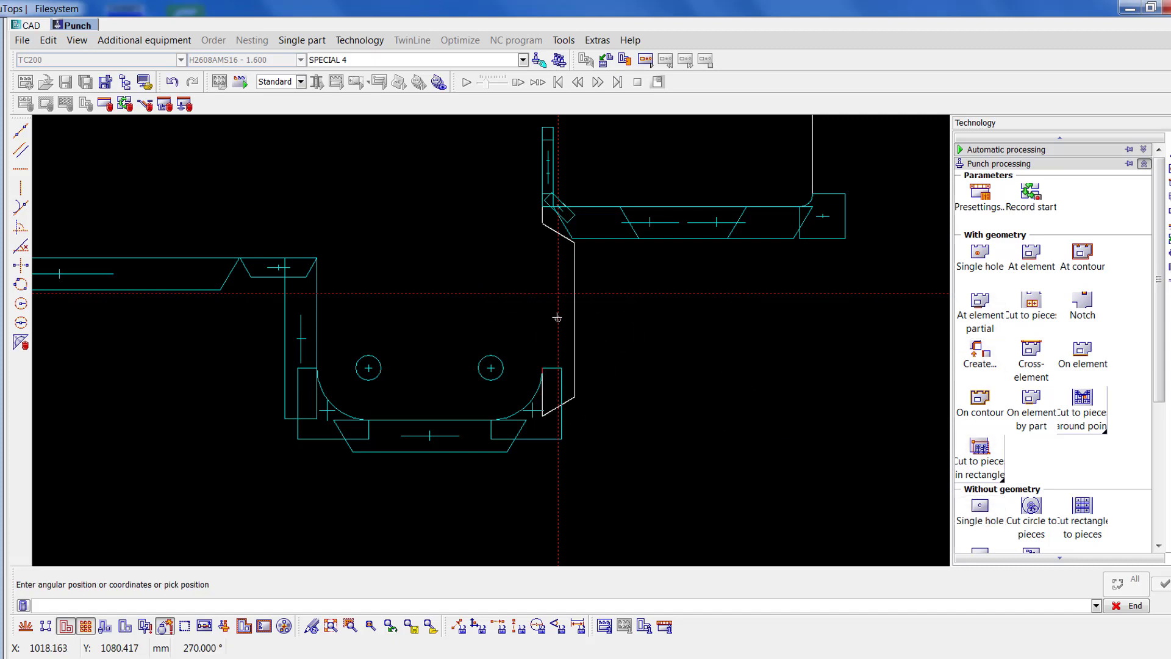
click(558, 293)
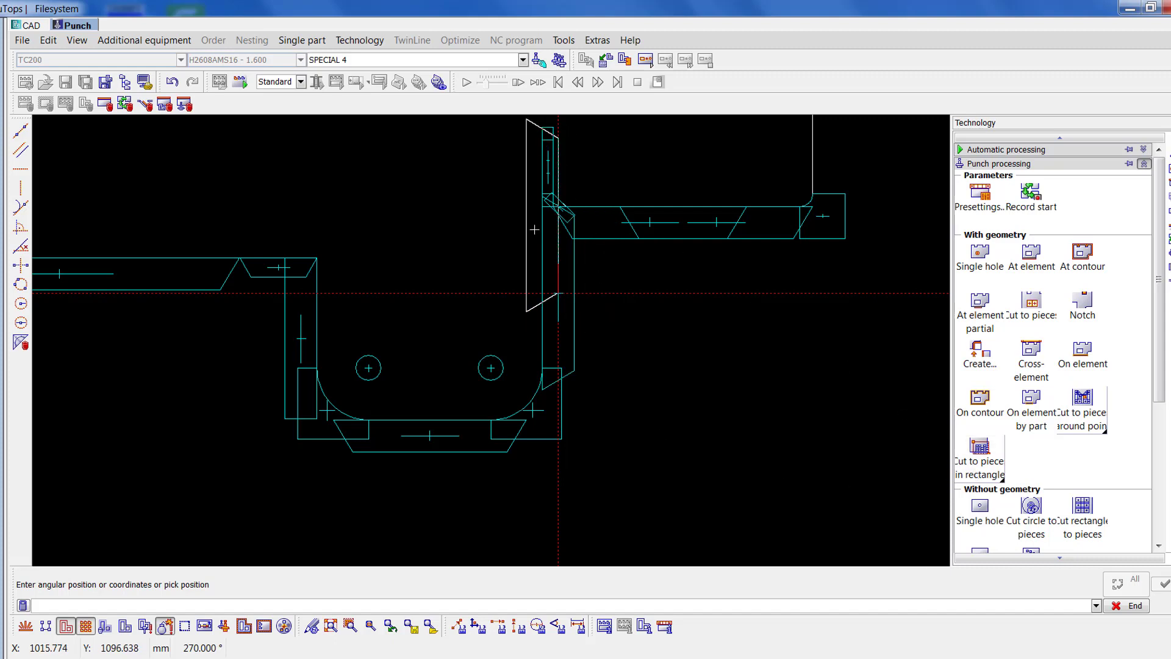
click(335, 628)
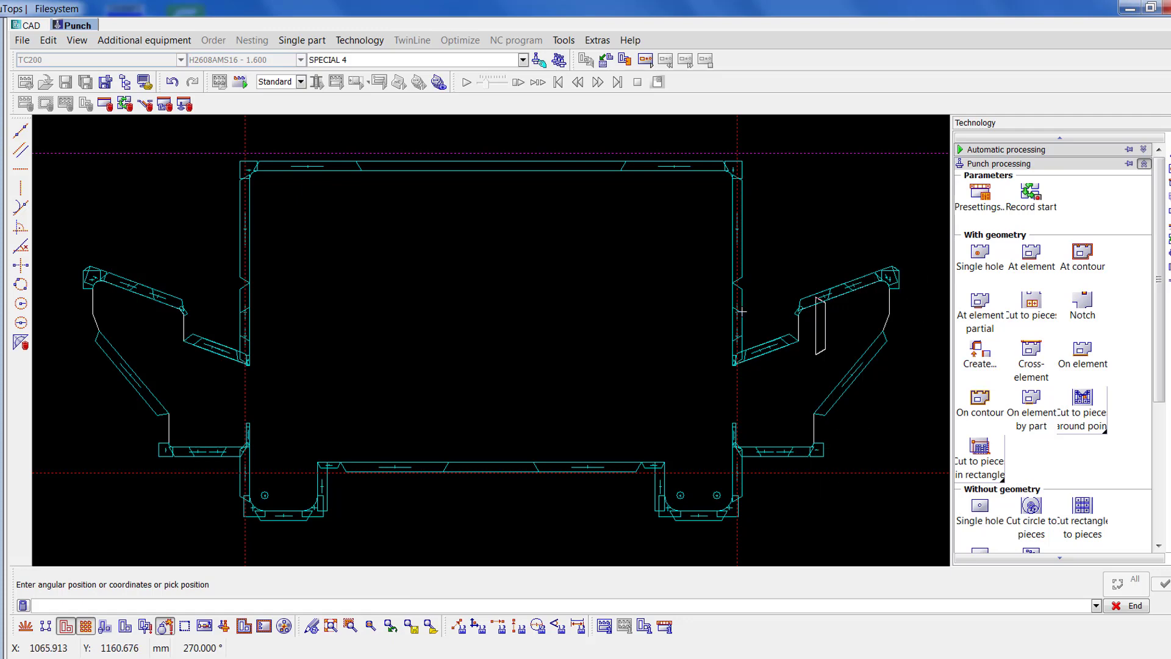
- Pick 14.3X3 RECTANGLE from the rectangle punching tools, past 10.3X1.7, 12.7X8 and 13.2X2.1
click(366, 59)
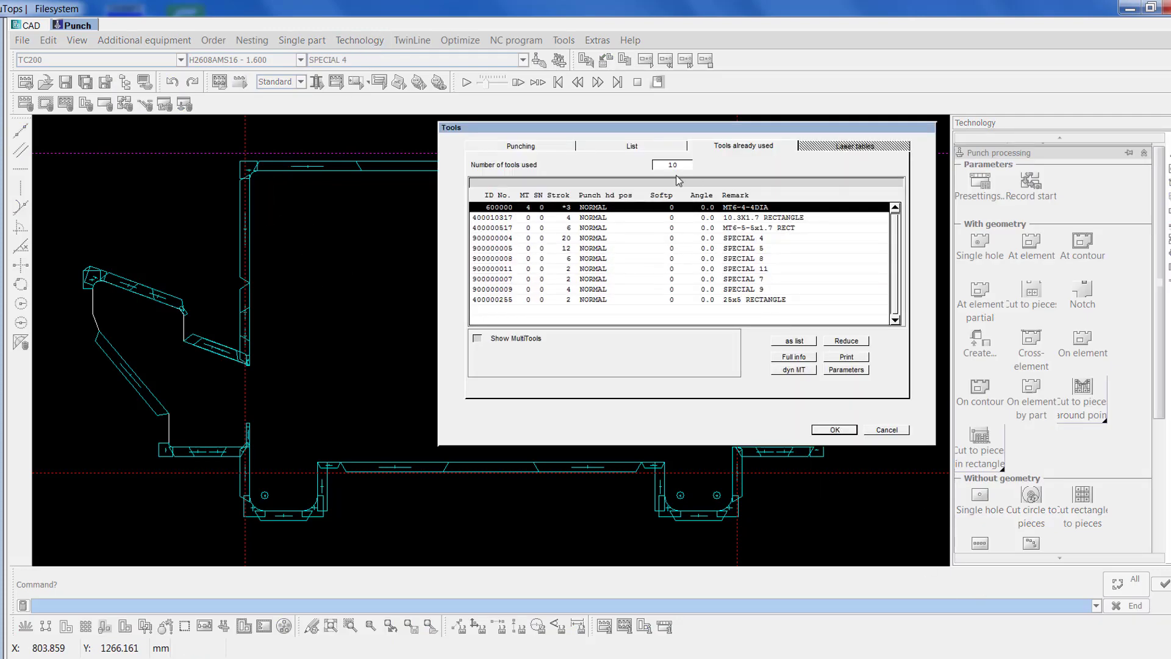
click(551, 148)
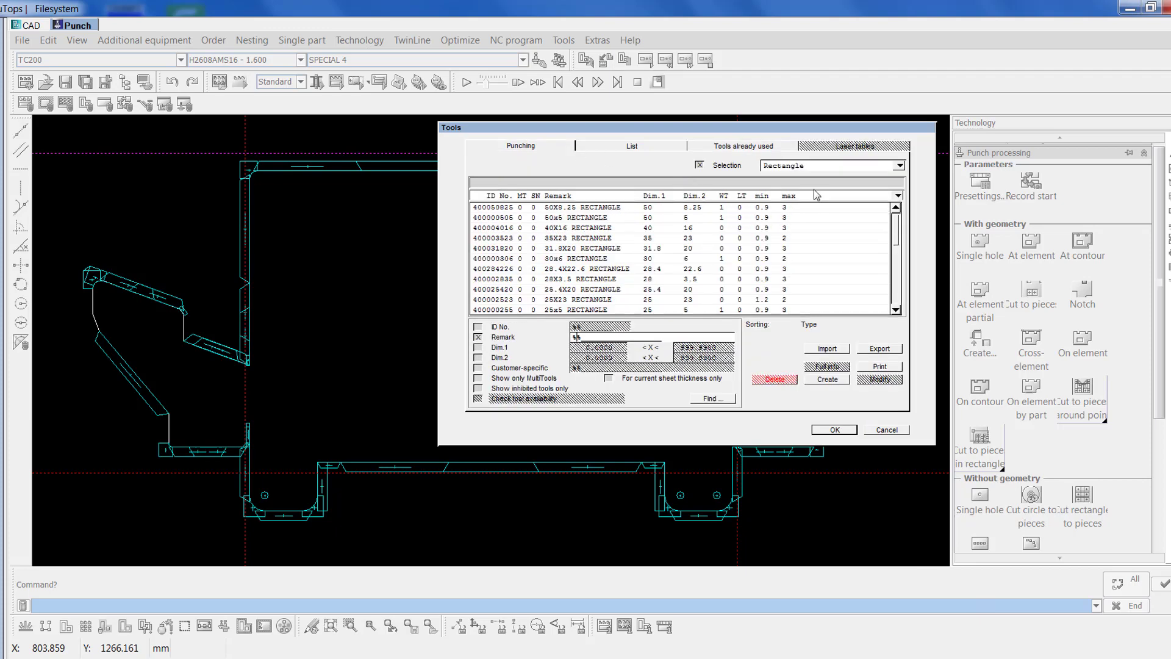
click(813, 269)
scroll(813, 271, down, 5)
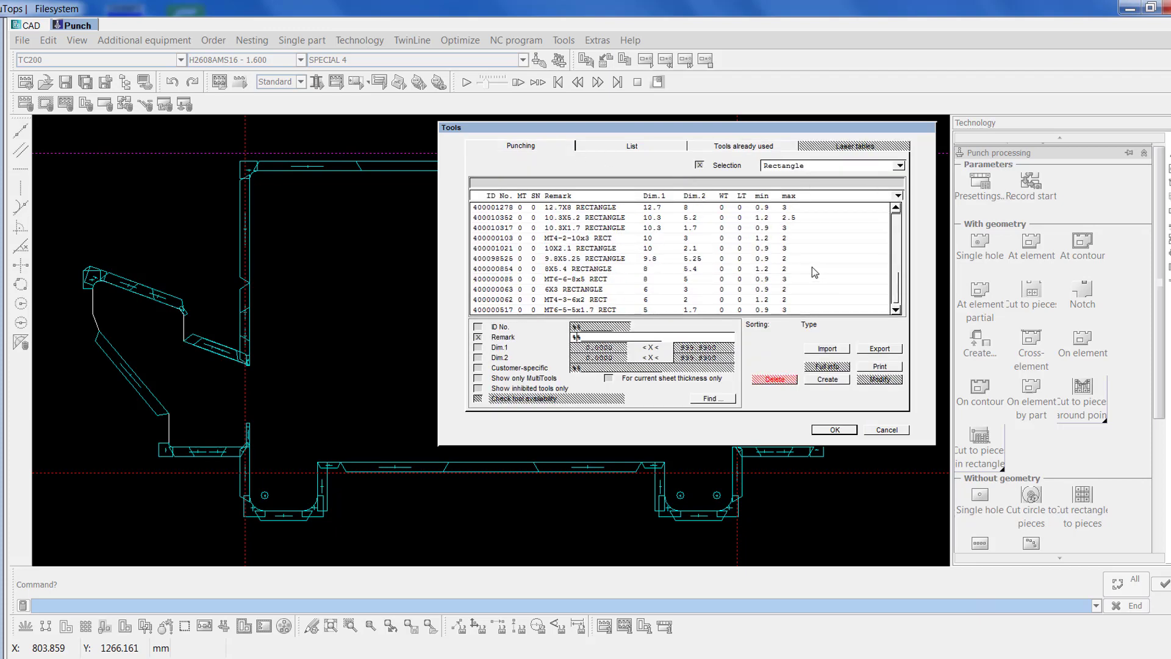
scroll(812, 272, up, 3)
click(629, 258)
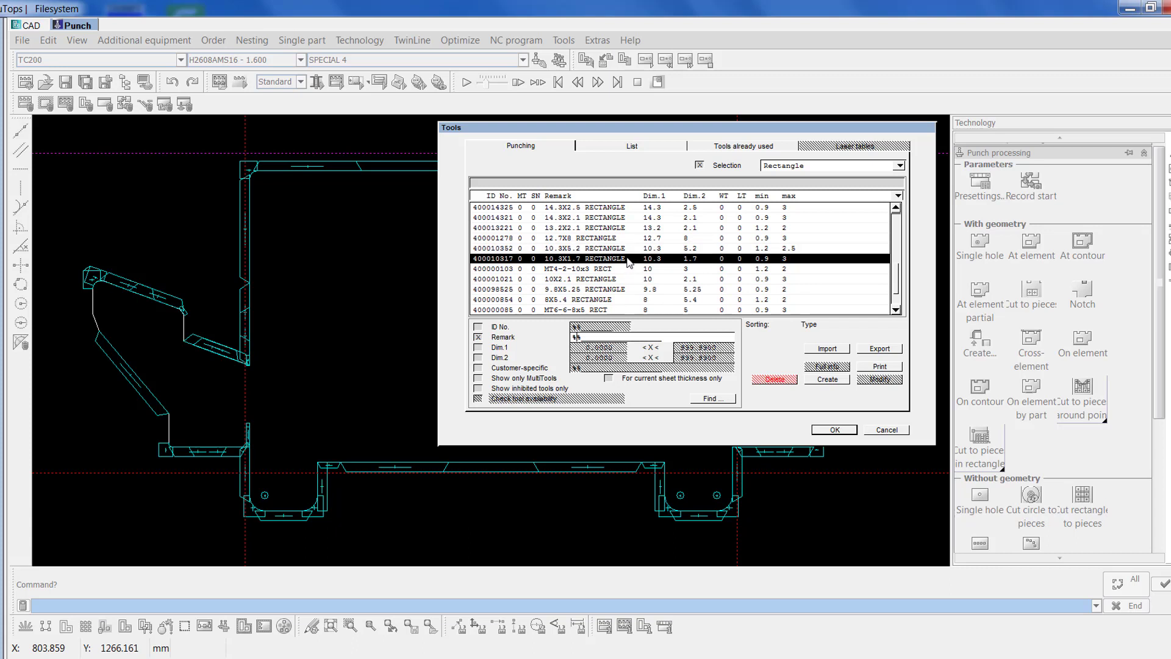
click(621, 238)
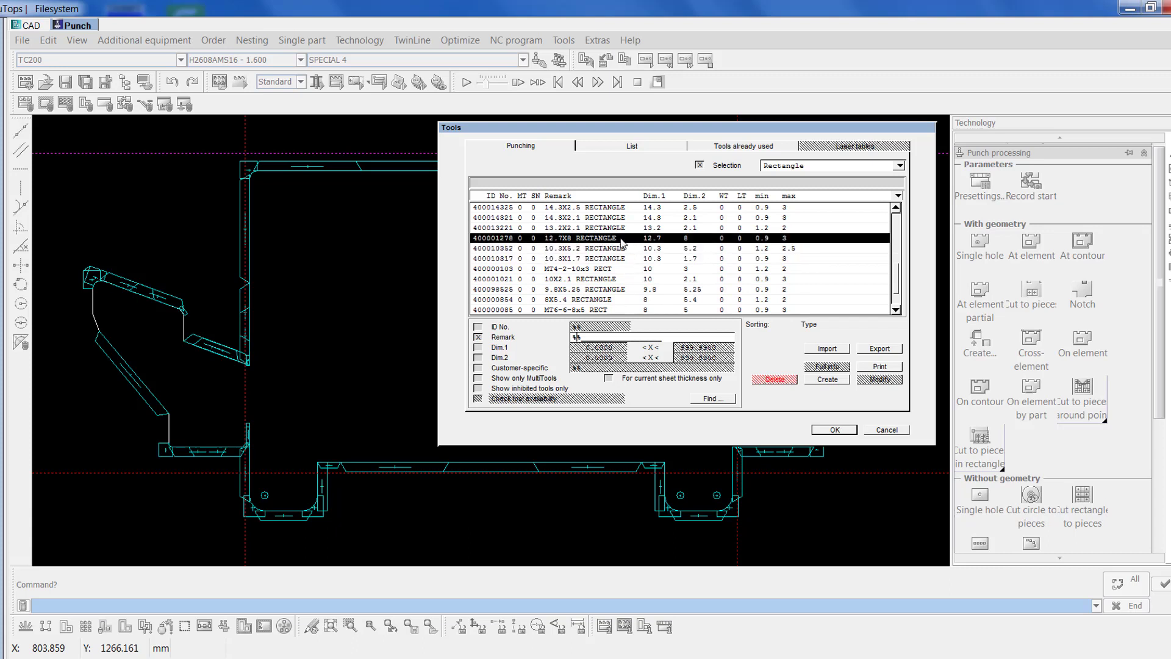
scroll(621, 243, up, 3)
click(618, 259)
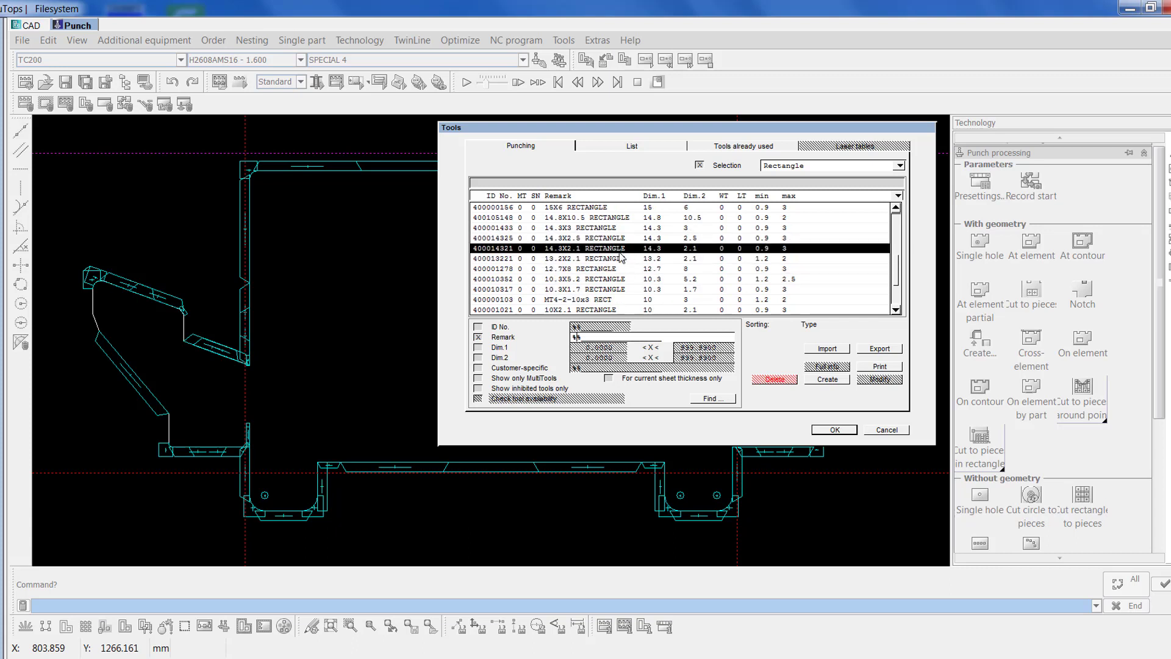
drag(619, 258, 612, 230)
- Confirm 14.3X3 RECTANGLE and punch the left wing's short foot, slanted and vertical edges
click(835, 430)
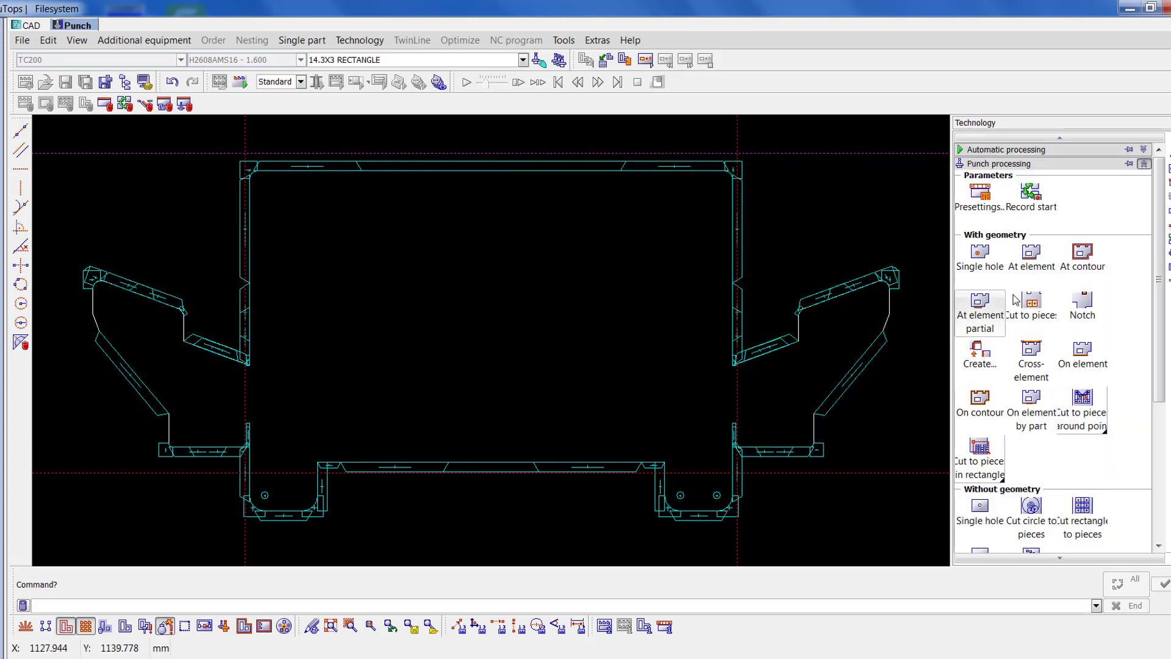
click(1031, 251)
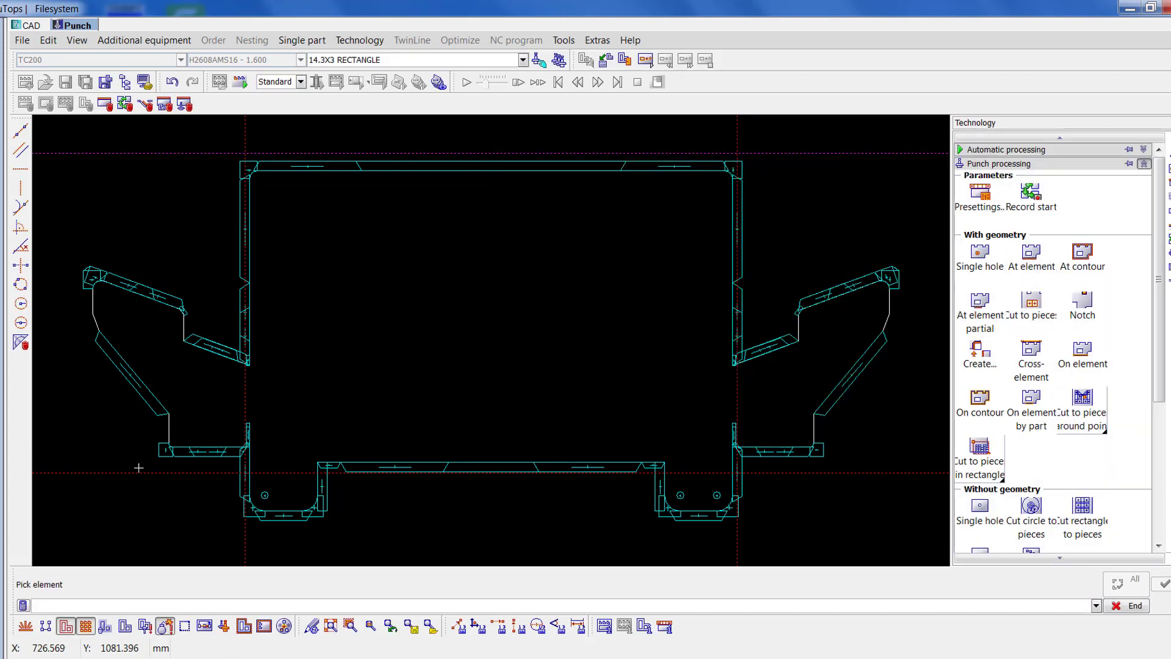
click(169, 437)
click(96, 322)
click(90, 298)
click(184, 325)
- Punch the right wing's short and curved edges, then delete all auxiliary lines
click(800, 326)
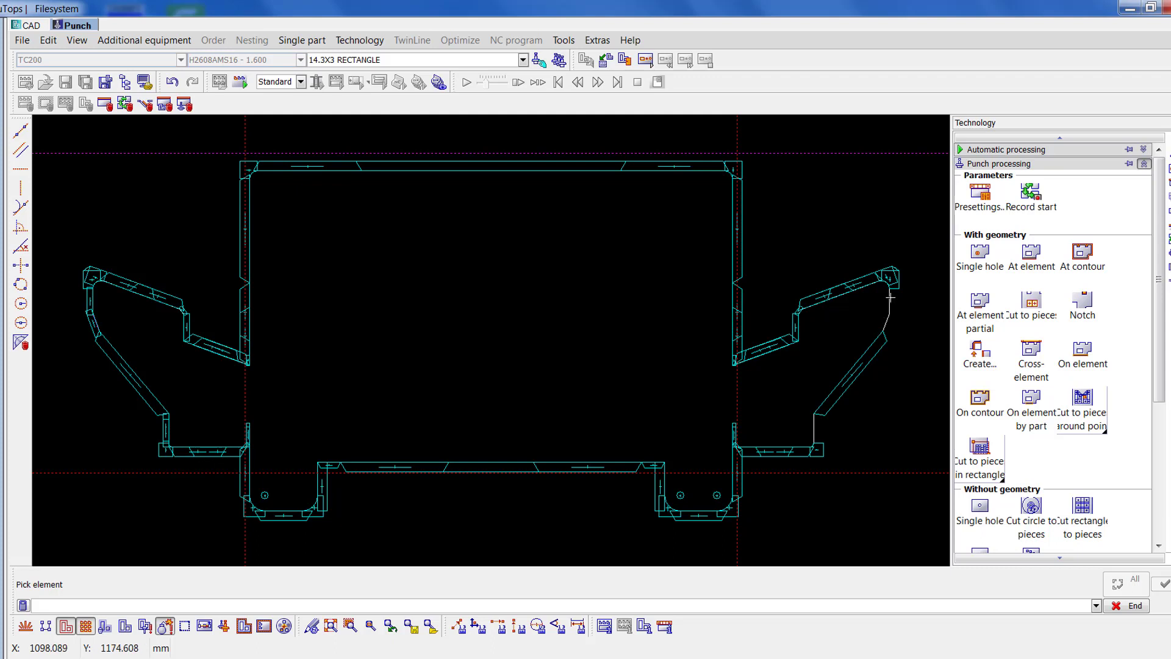
click(890, 296)
click(888, 327)
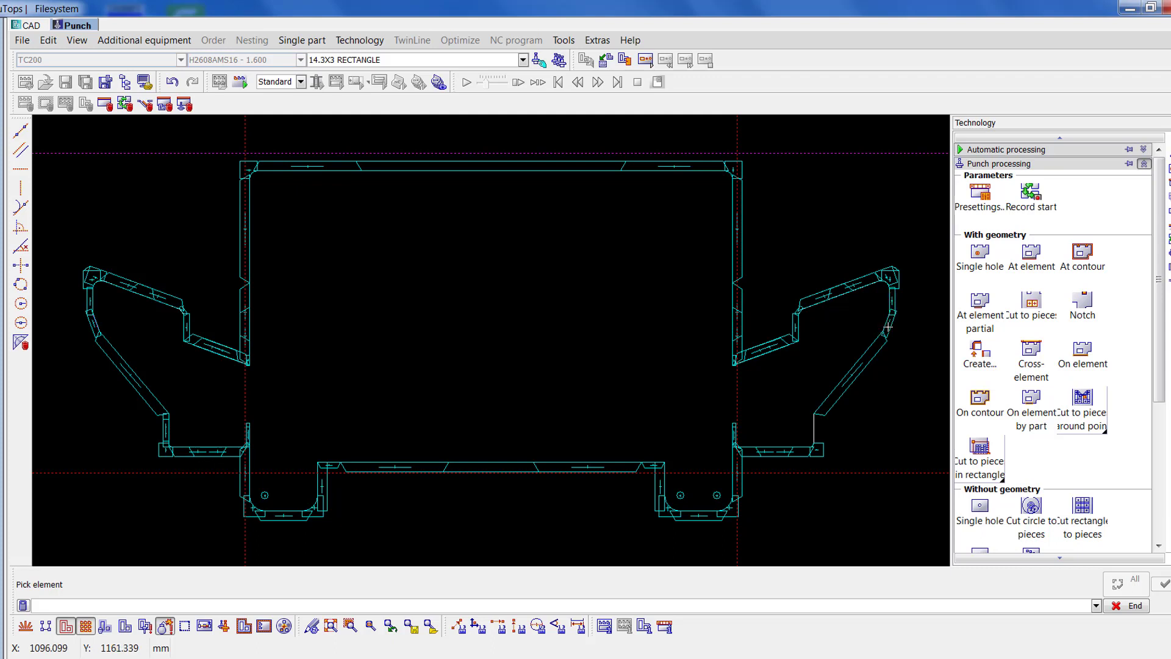
click(815, 421)
click(21, 343)
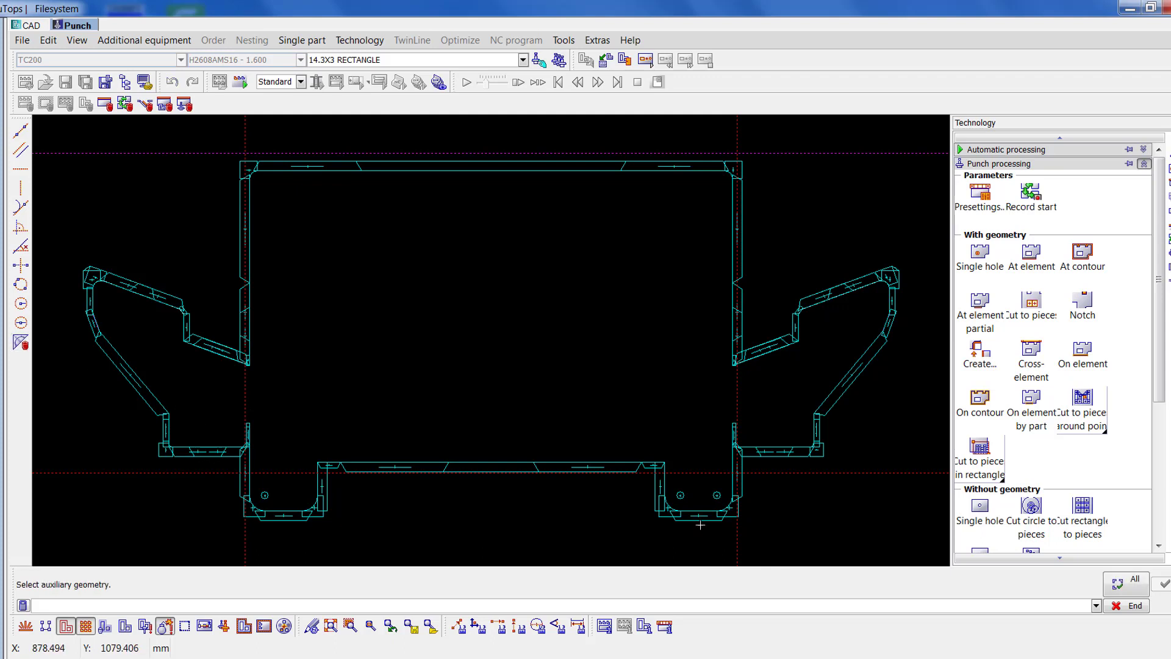
click(1108, 581)
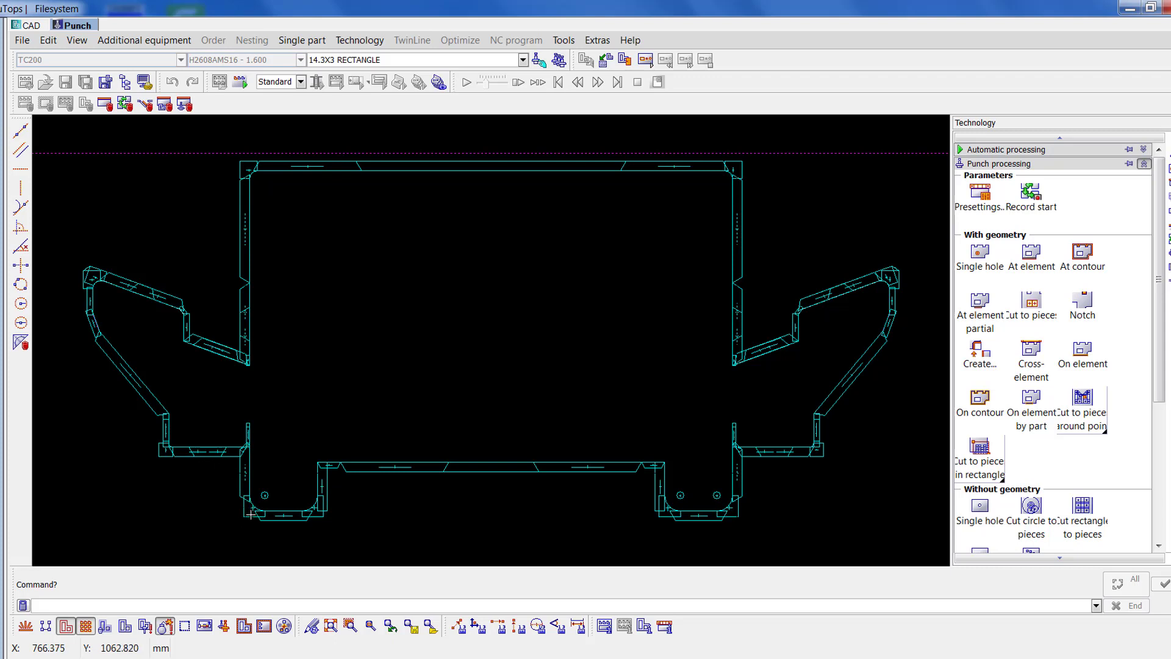
scroll(251, 514, up, 3)
middle_drag(486, 276, 500, 381)
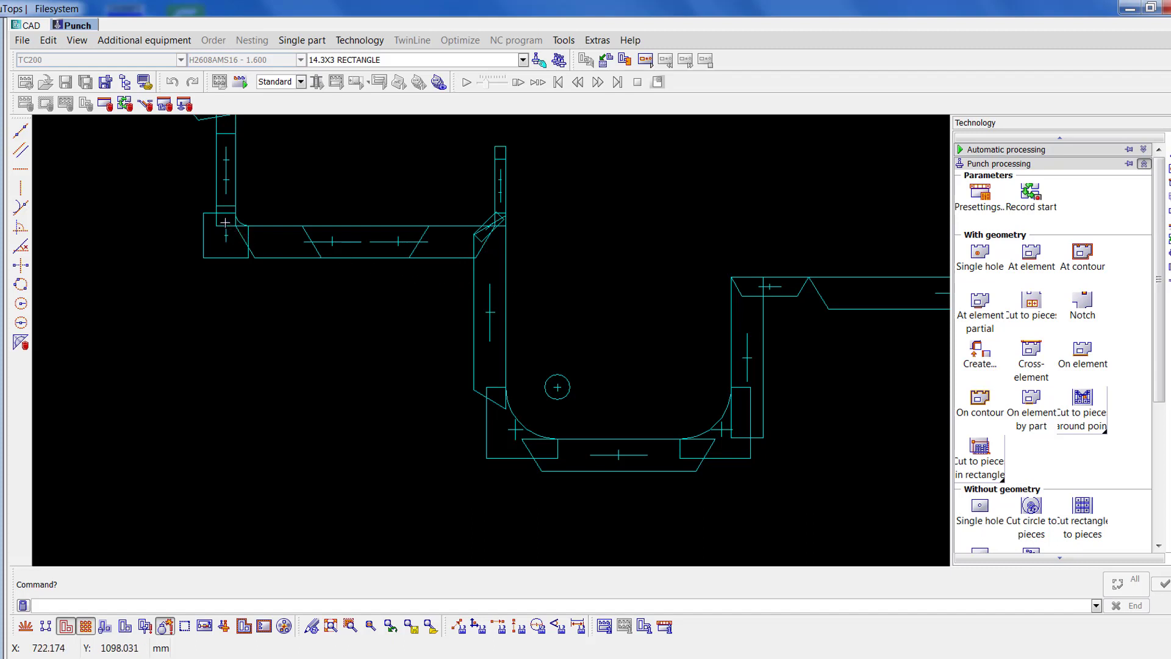
middle_drag(236, 231, 329, 342)
middle_drag(264, 207, 387, 401)
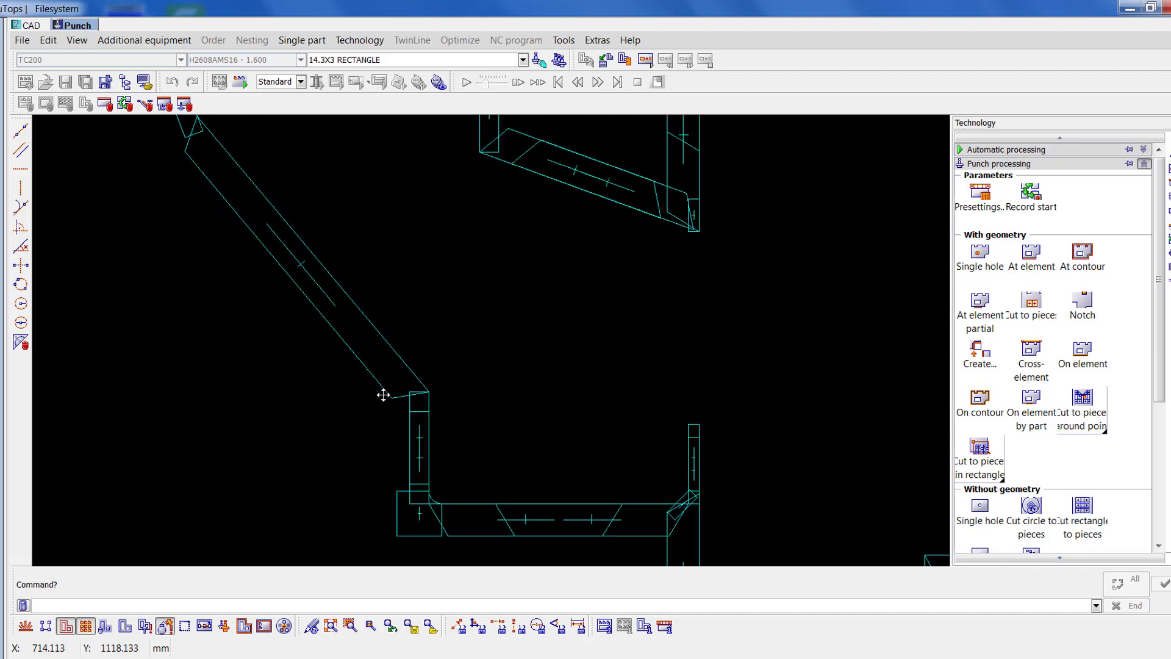
middle_drag(303, 265, 333, 402)
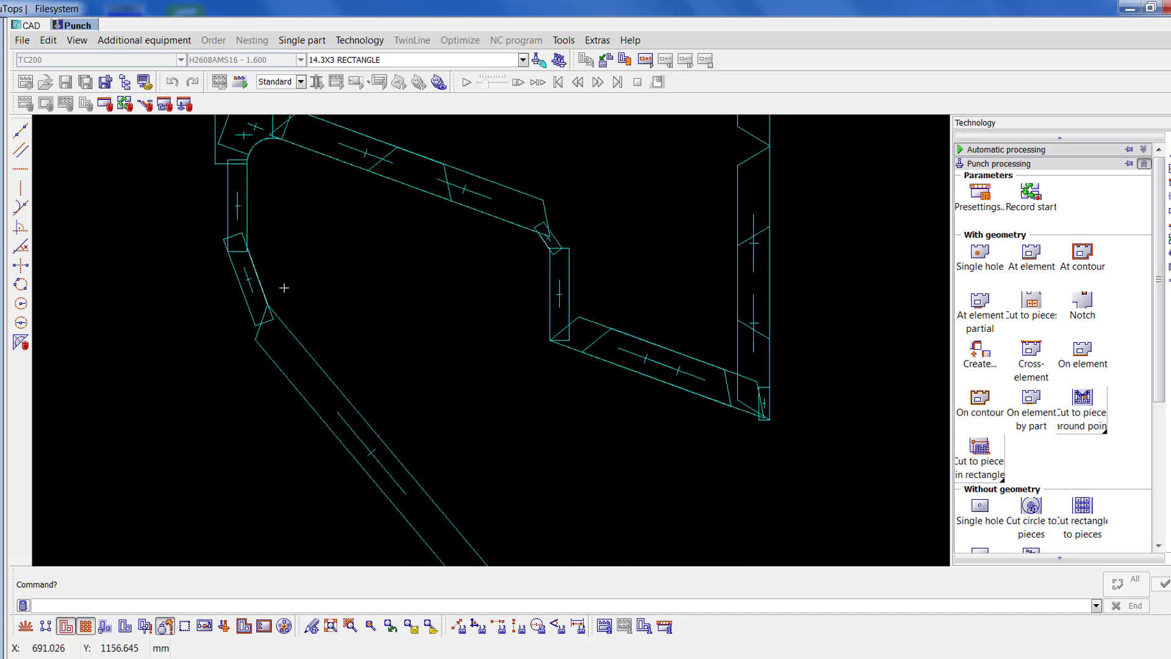
middle_drag(284, 287, 287, 357)
middle_drag(425, 315, 300, 295)
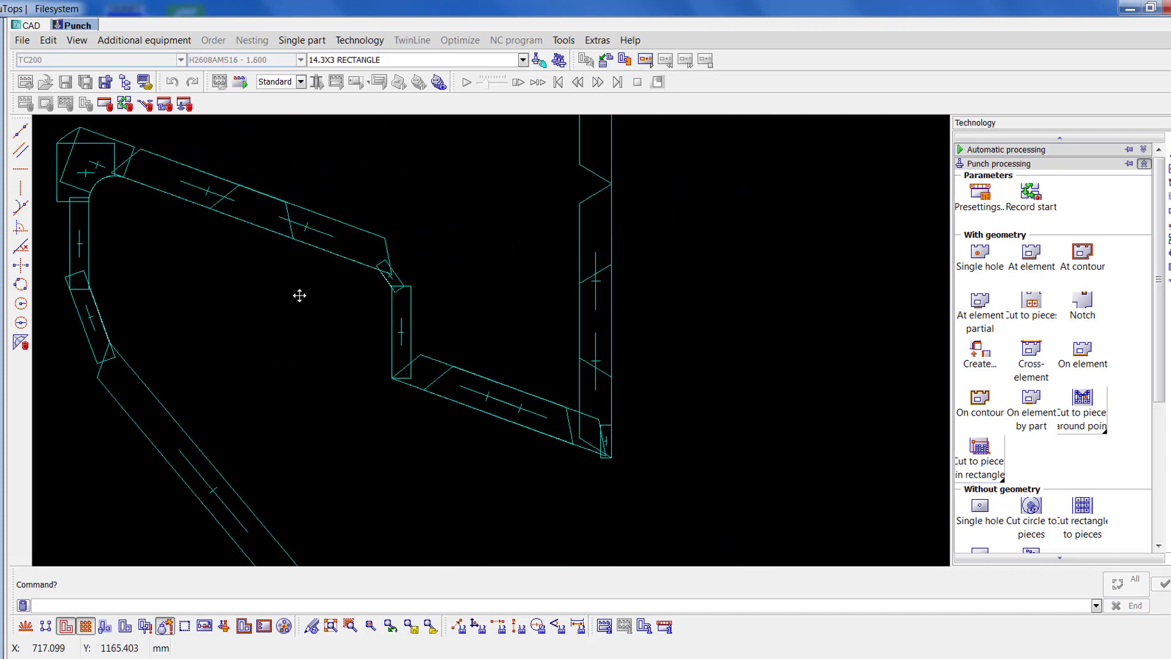
middle_drag(559, 342, 525, 374)
middle_drag(599, 283, 550, 400)
middle_drag(538, 316, 518, 397)
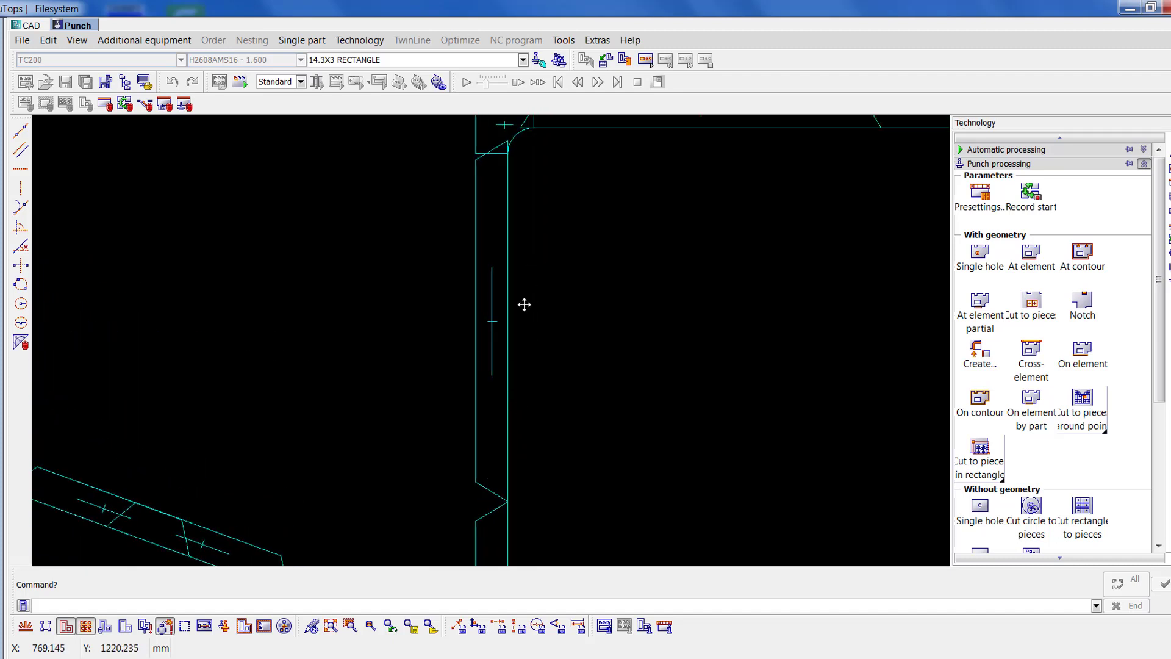
middle_drag(520, 324, 524, 335)
middle_drag(815, 274, 236, 301)
middle_drag(534, 291, 211, 294)
middle_drag(746, 294, 298, 293)
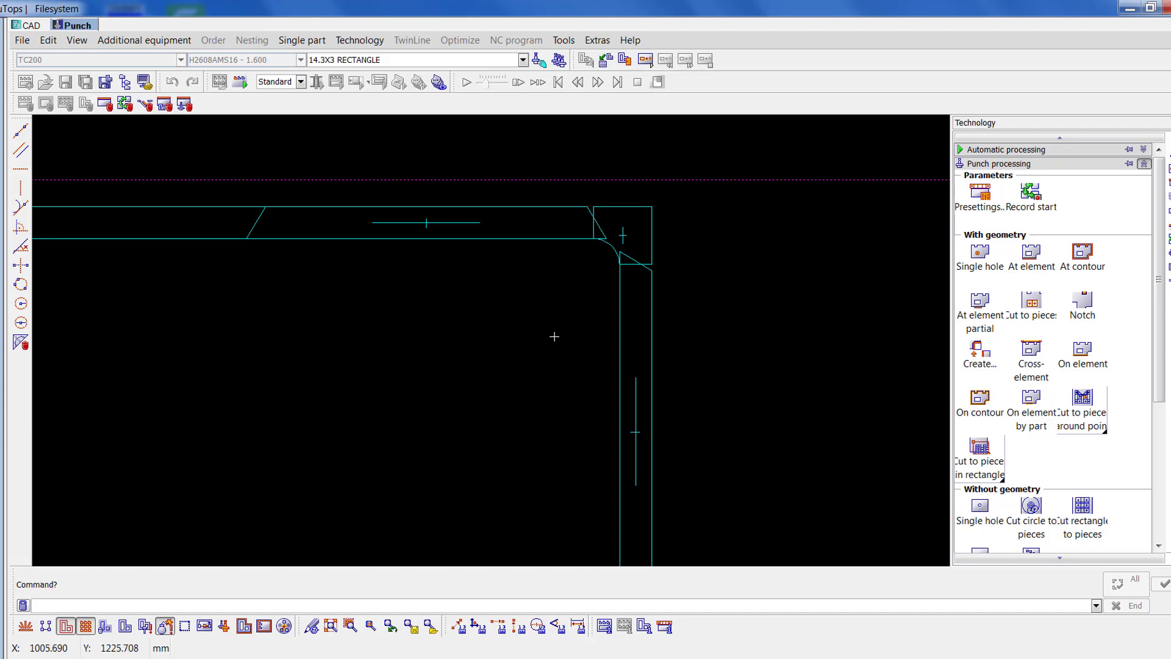
middle_drag(554, 336, 565, 288)
middle_drag(589, 414, 570, 277)
middle_drag(557, 336, 557, 303)
middle_drag(560, 390, 560, 268)
middle_drag(649, 430, 455, 472)
middle_drag(667, 408, 615, 414)
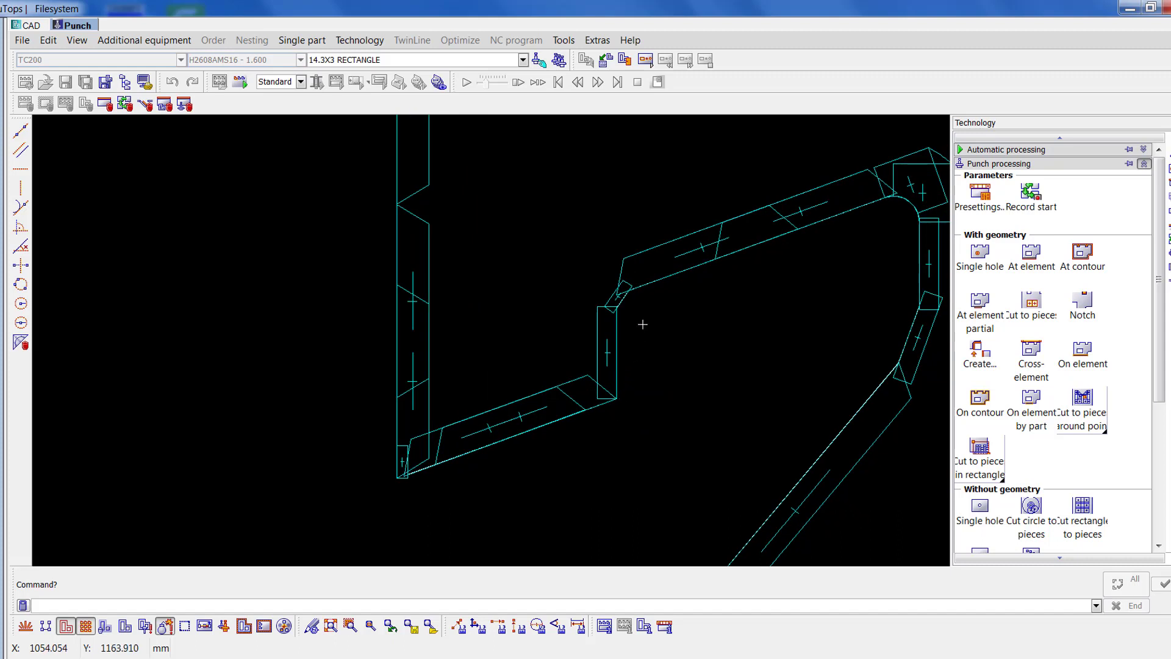
mouse_move(715, 370)
middle_down()
mouse_move(635, 350)
mouse_move(598, 415)
mouse_move(635, 332)
mouse_move(640, 392)
mouse_move(672, 248)
middle_up()
middle_drag(558, 354, 592, 282)
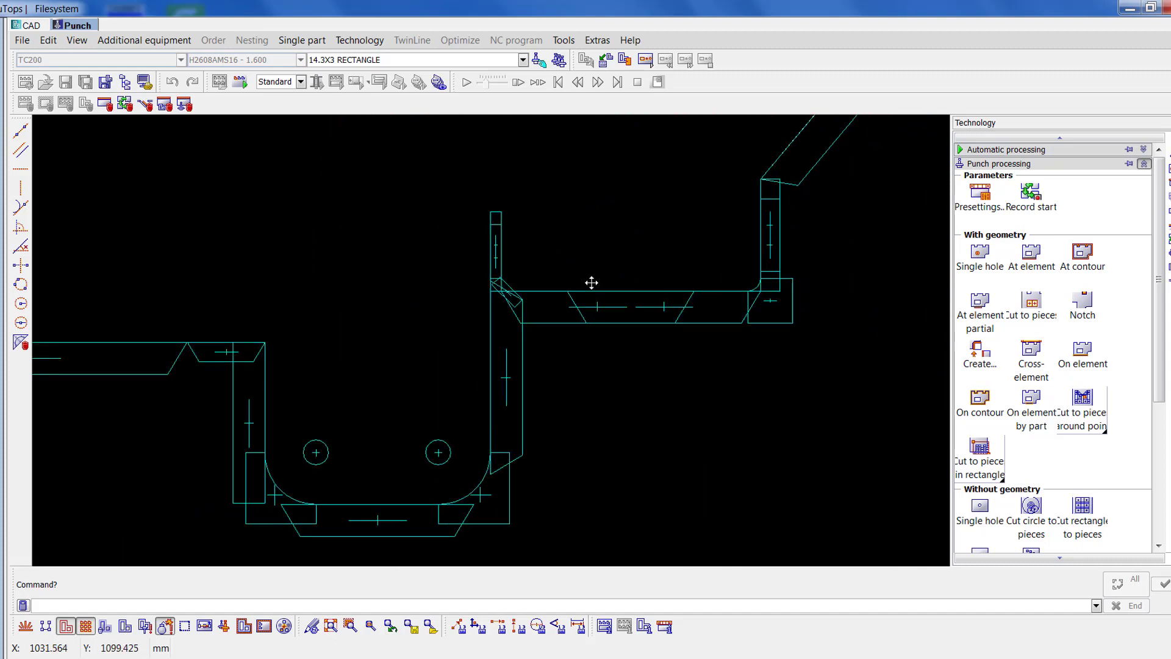
mouse_move(531, 373)
middle_down()
mouse_move(662, 347)
mouse_move(728, 355)
middle_up()
middle_drag(255, 309, 338, 321)
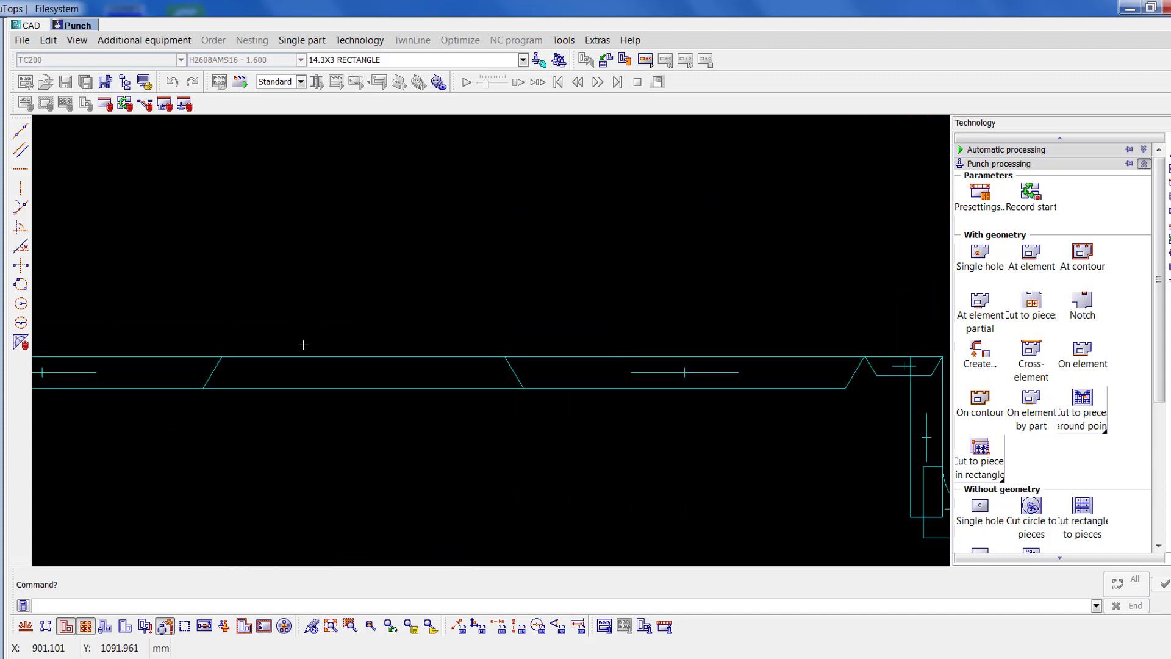
middle_drag(274, 342, 520, 332)
middle_drag(189, 327, 596, 296)
click(331, 625)
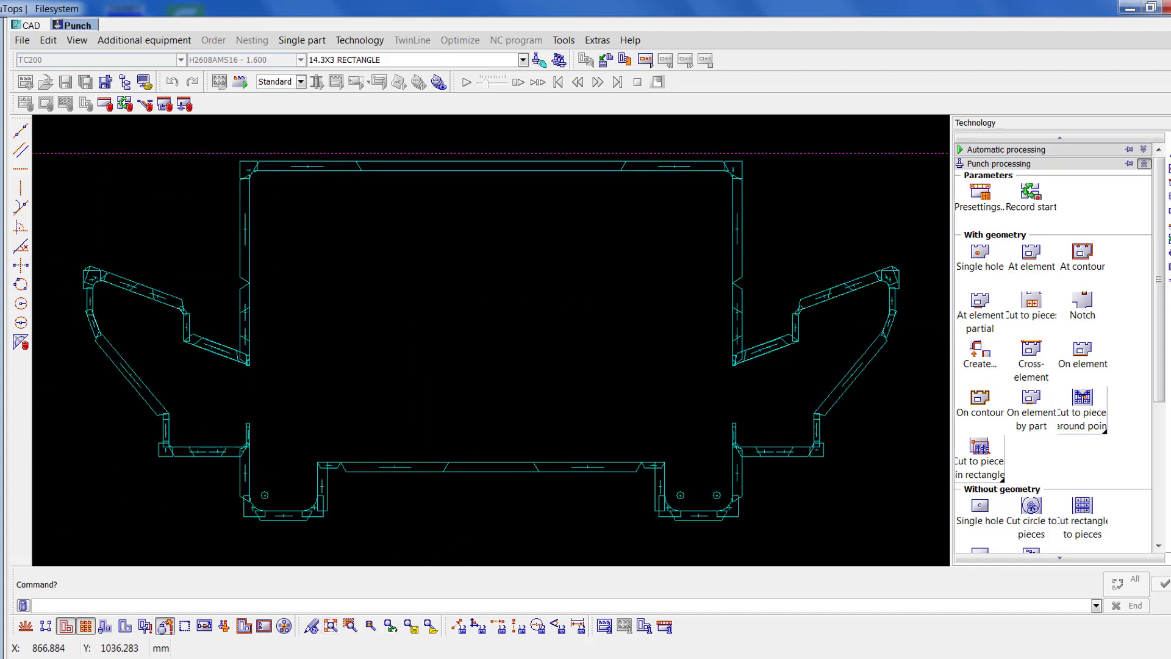
- Make SPECIAL 5 the active tool and show only its punches for sequencing
click(1042, 165)
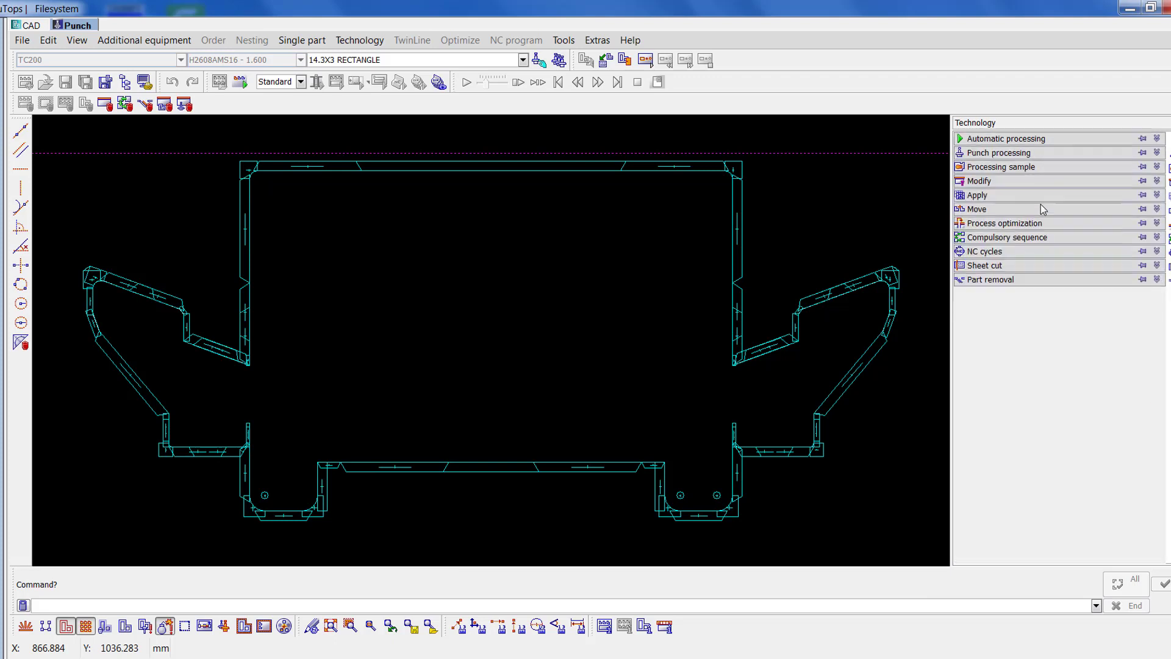
click(989, 238)
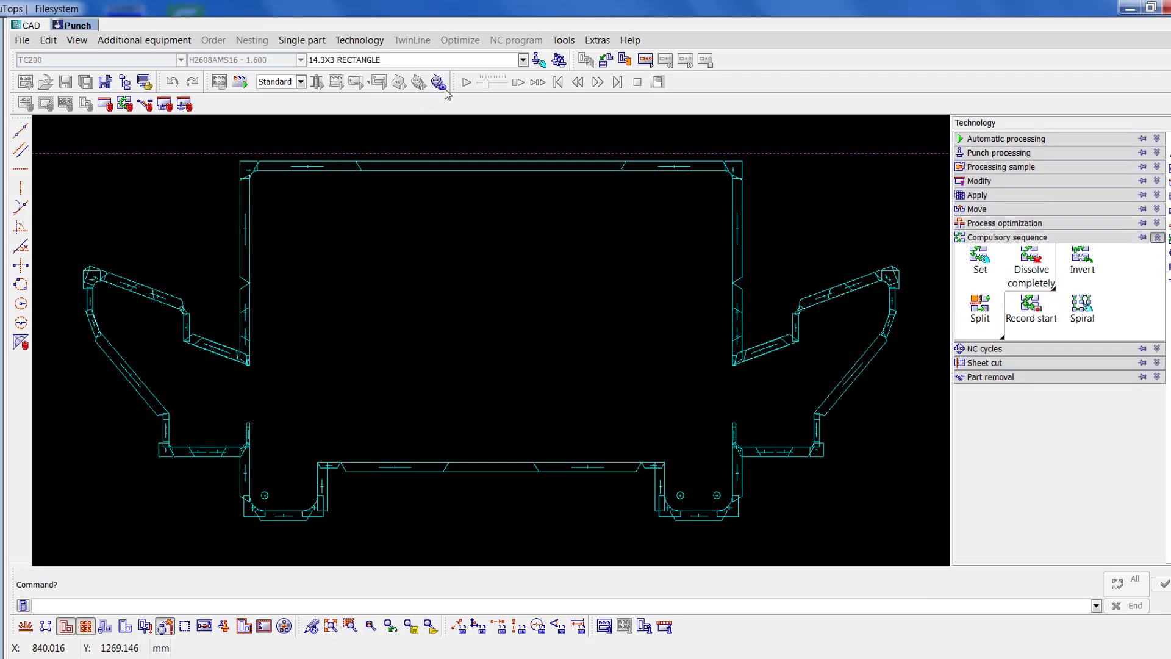
click(540, 59)
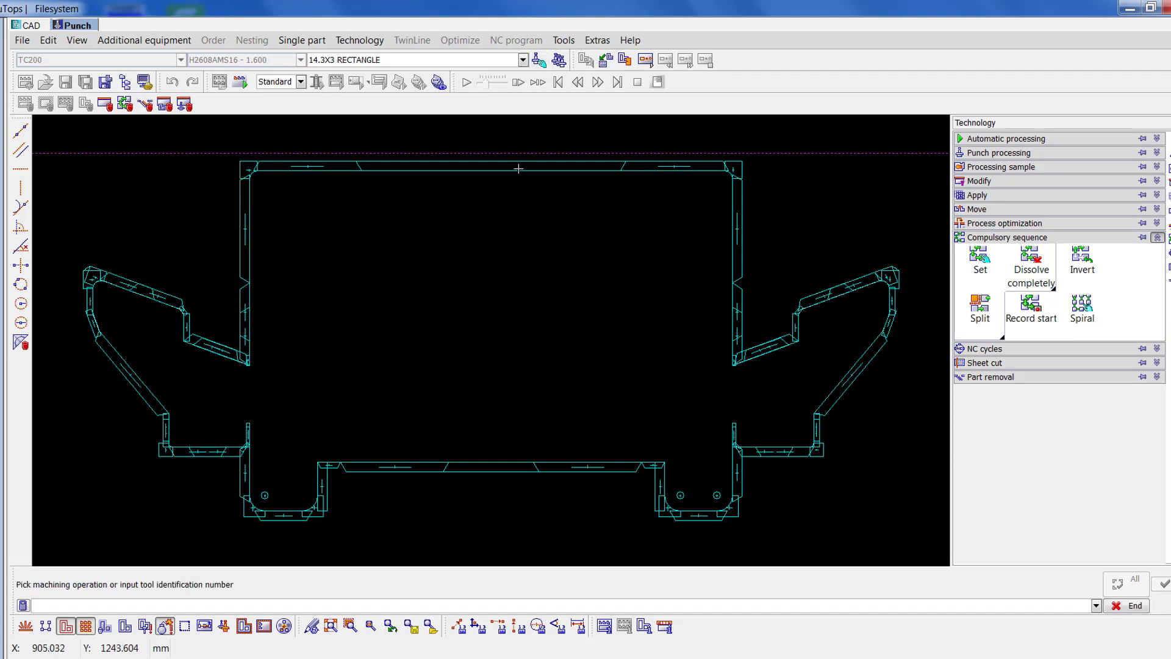
click(521, 126)
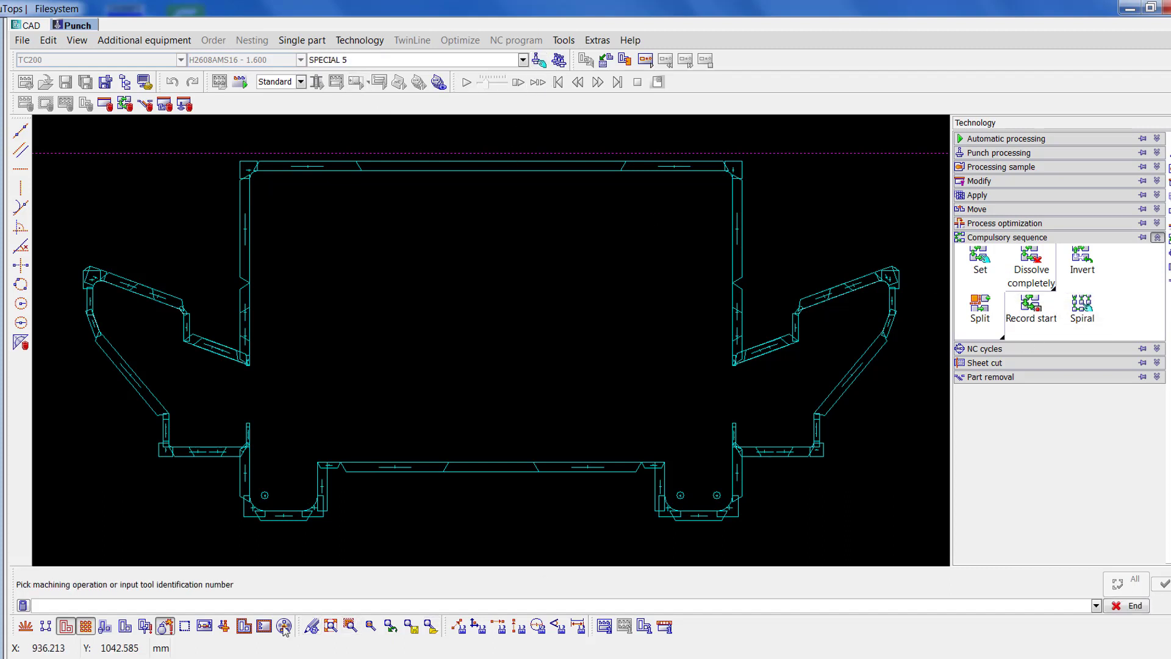
click(224, 627)
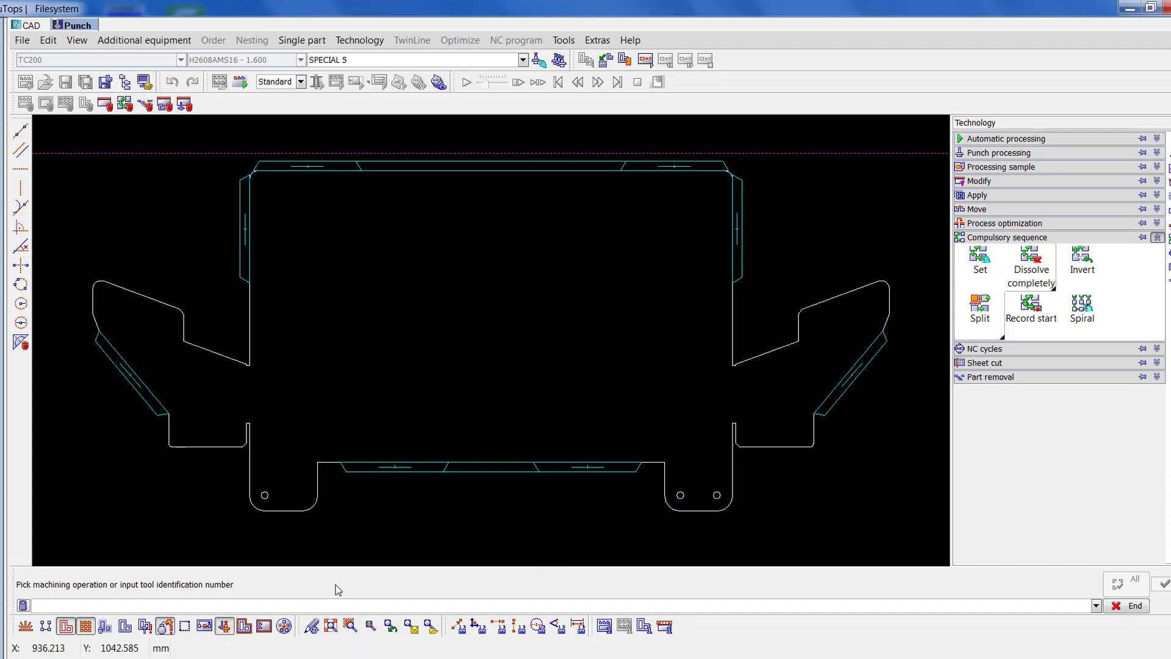
- Sequence right tab, lower-right flange, bottom tab, lower-left flange, left tab, top edge
click(980, 259)
click(738, 224)
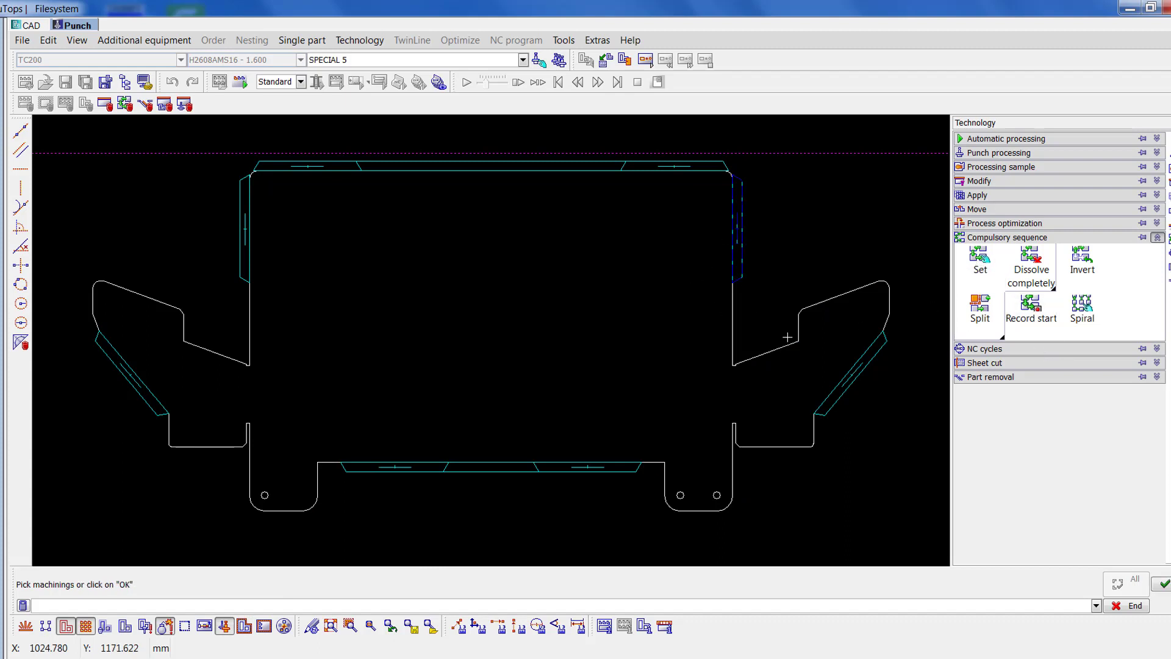
click(854, 369)
click(588, 467)
click(131, 372)
click(245, 257)
click(328, 173)
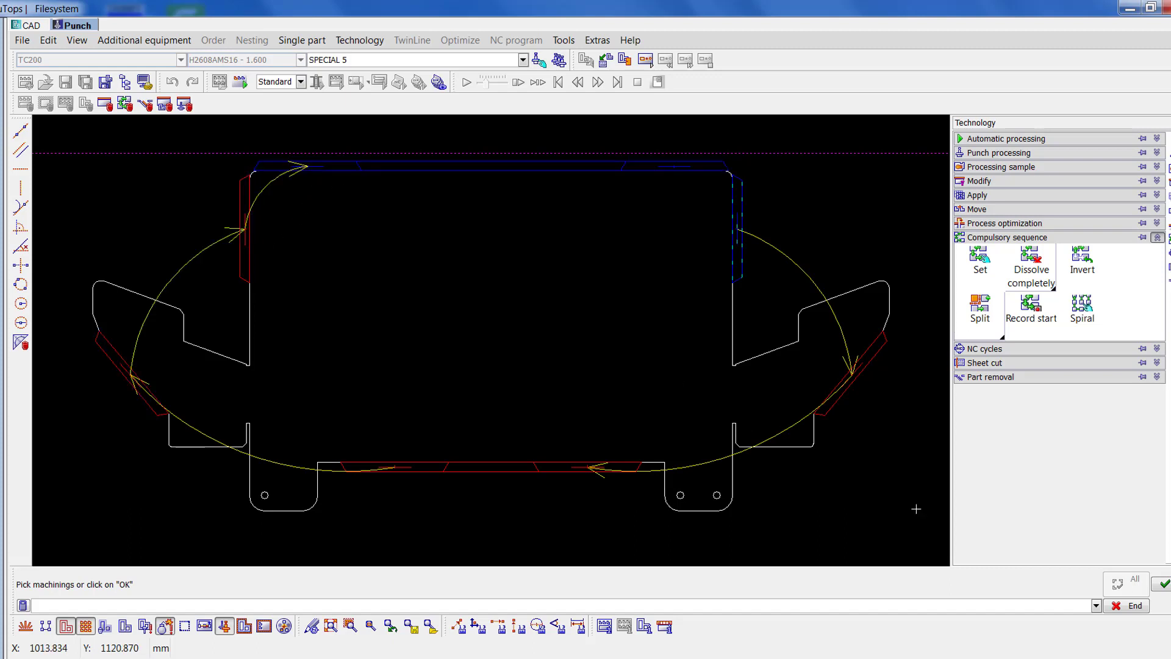
click(1161, 584)
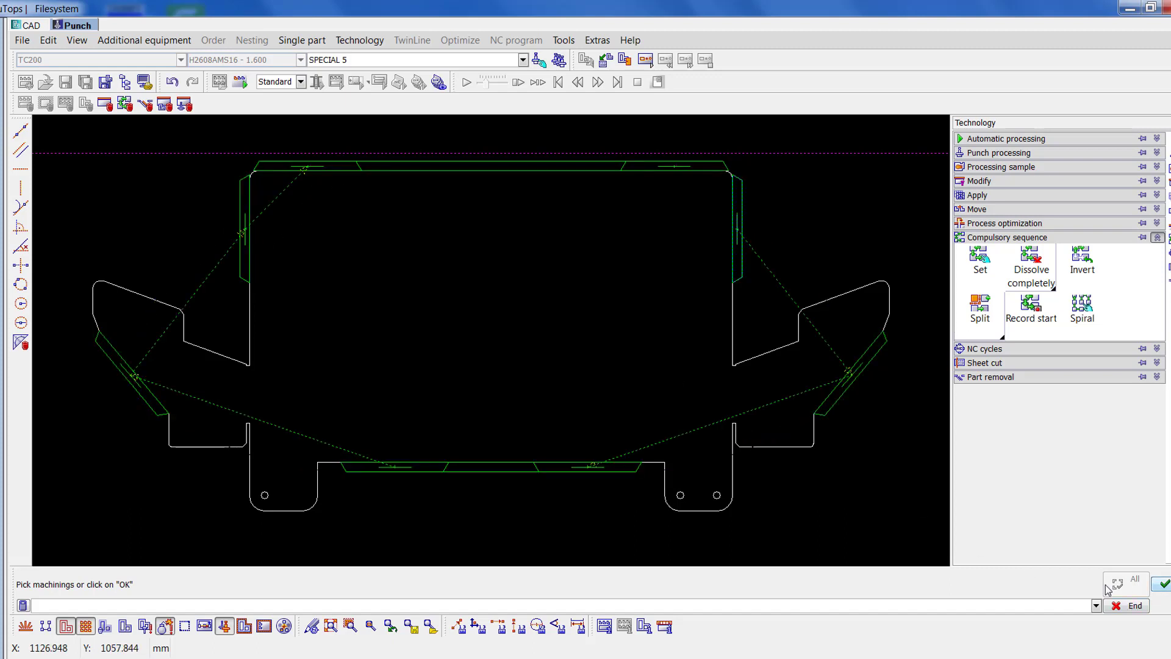
click(224, 628)
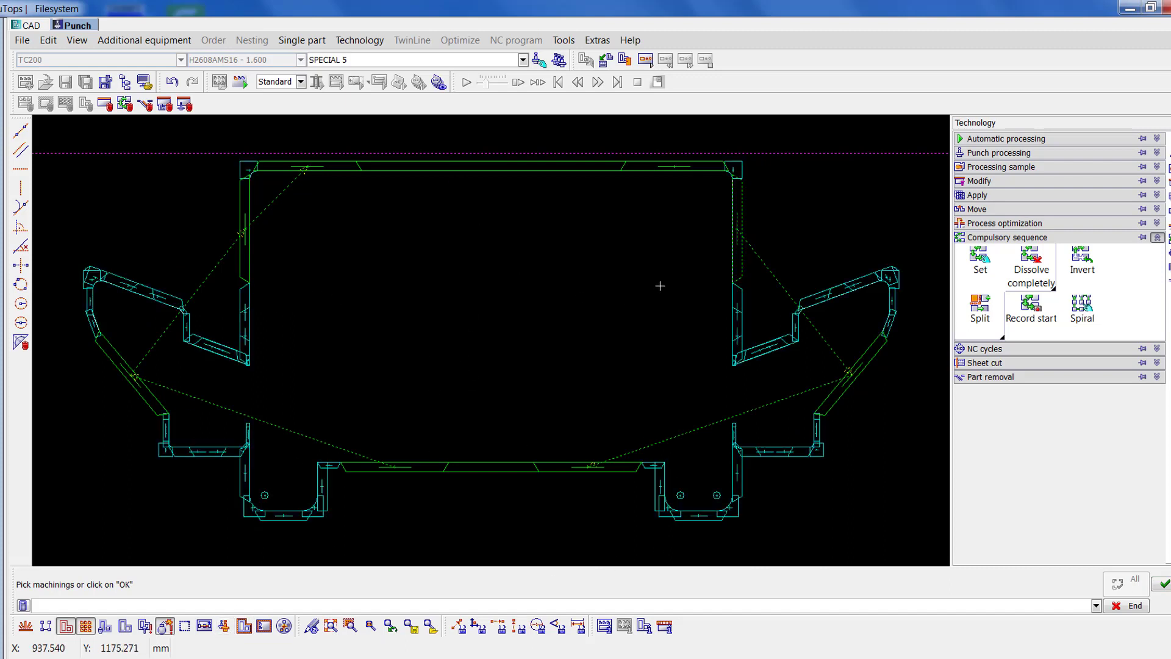
- Leave single-part mode and save the sheet part as T7436.GMT, overwriting the existing file
click(605, 61)
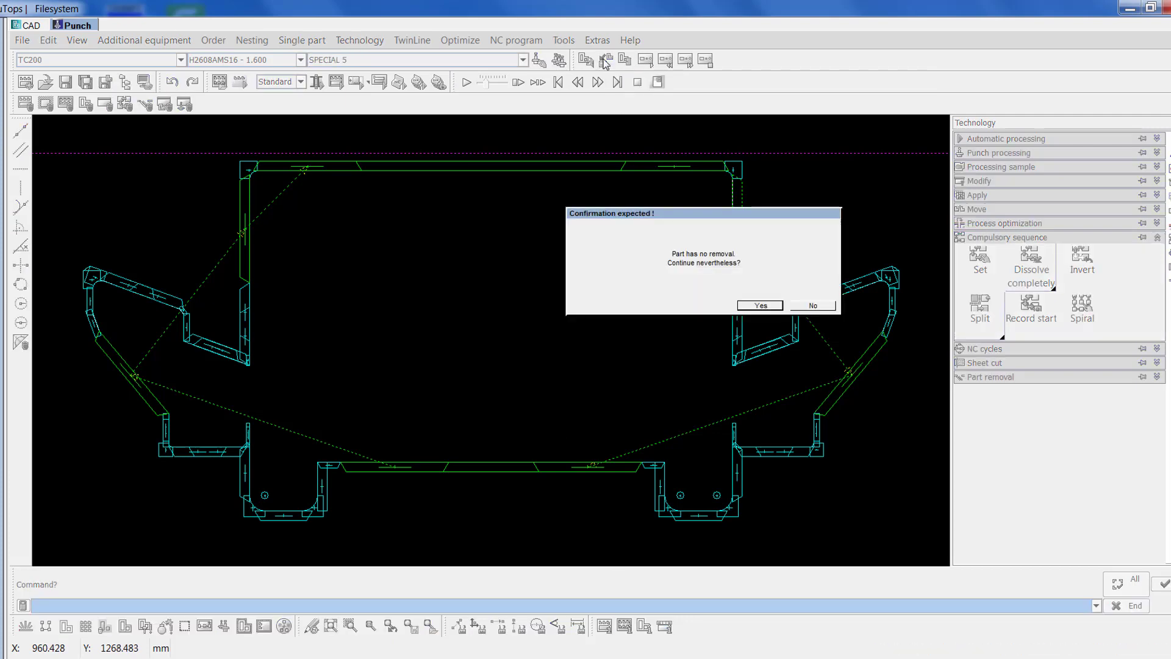
click(760, 305)
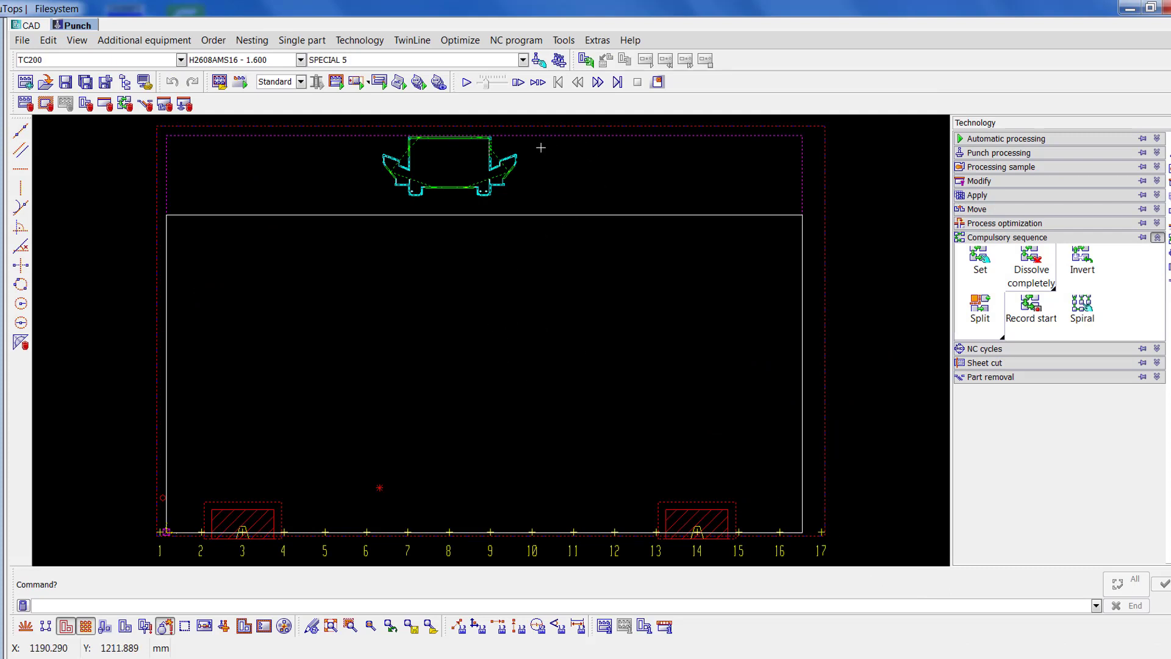
click(106, 88)
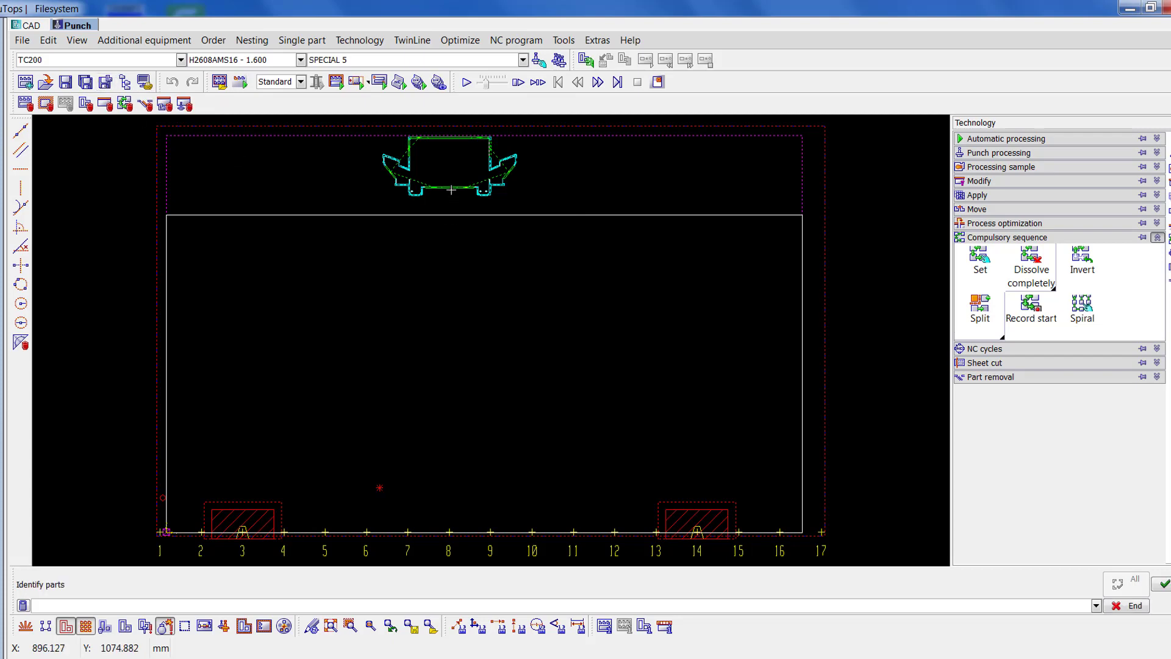
click(510, 160)
click(1164, 584)
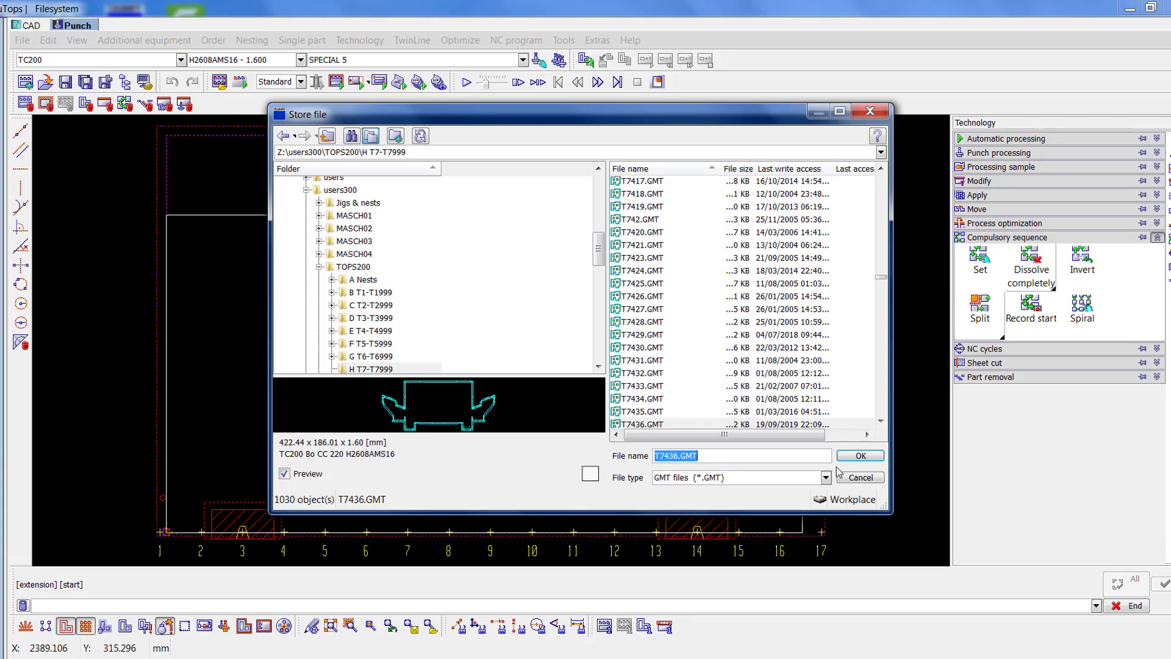
click(861, 456)
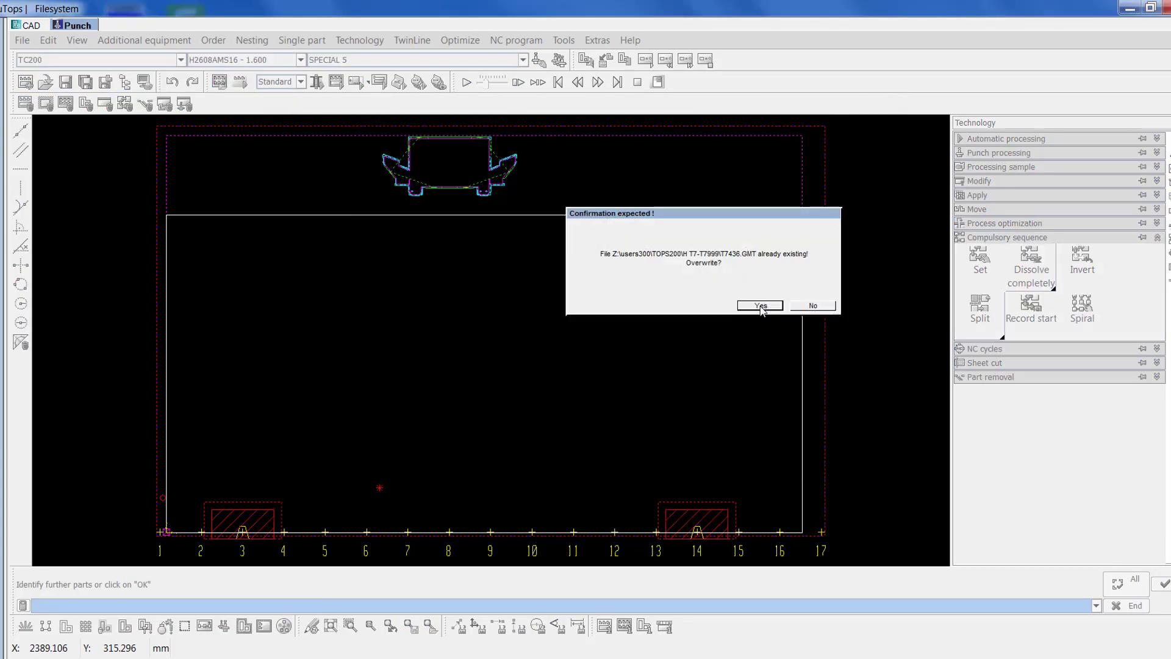
click(761, 305)
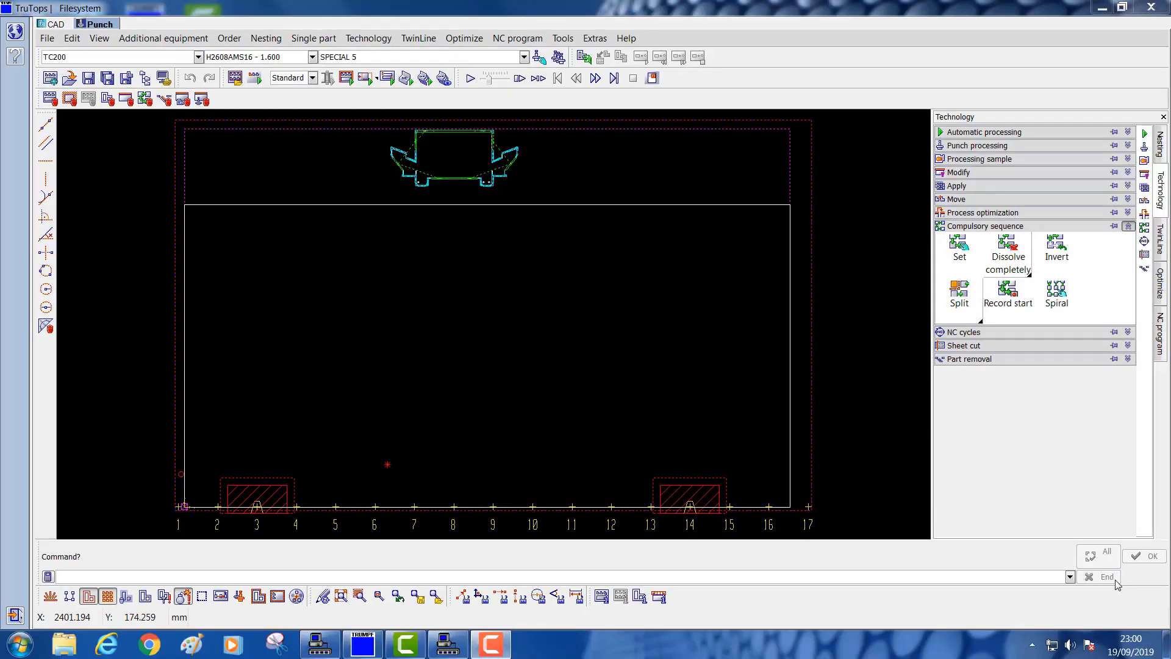